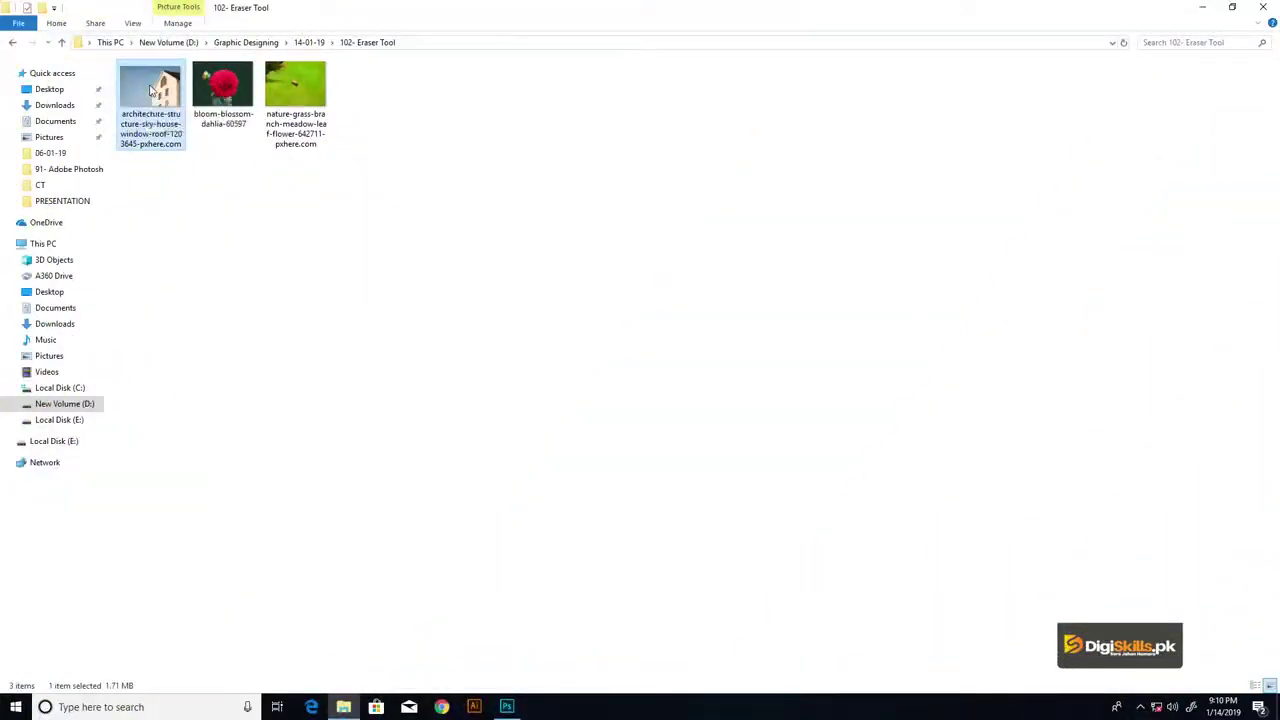
# - Open architecture-structure-sky-house-window-roof-1203645-pxhere.com.jpg in Photoshop from File Explorer
pyautogui.moveTo(337, 309)
pyautogui.mouseDown()
pyautogui.moveTo(633, 374)
pyautogui.moveTo(647, 303)
pyautogui.mouseUp()
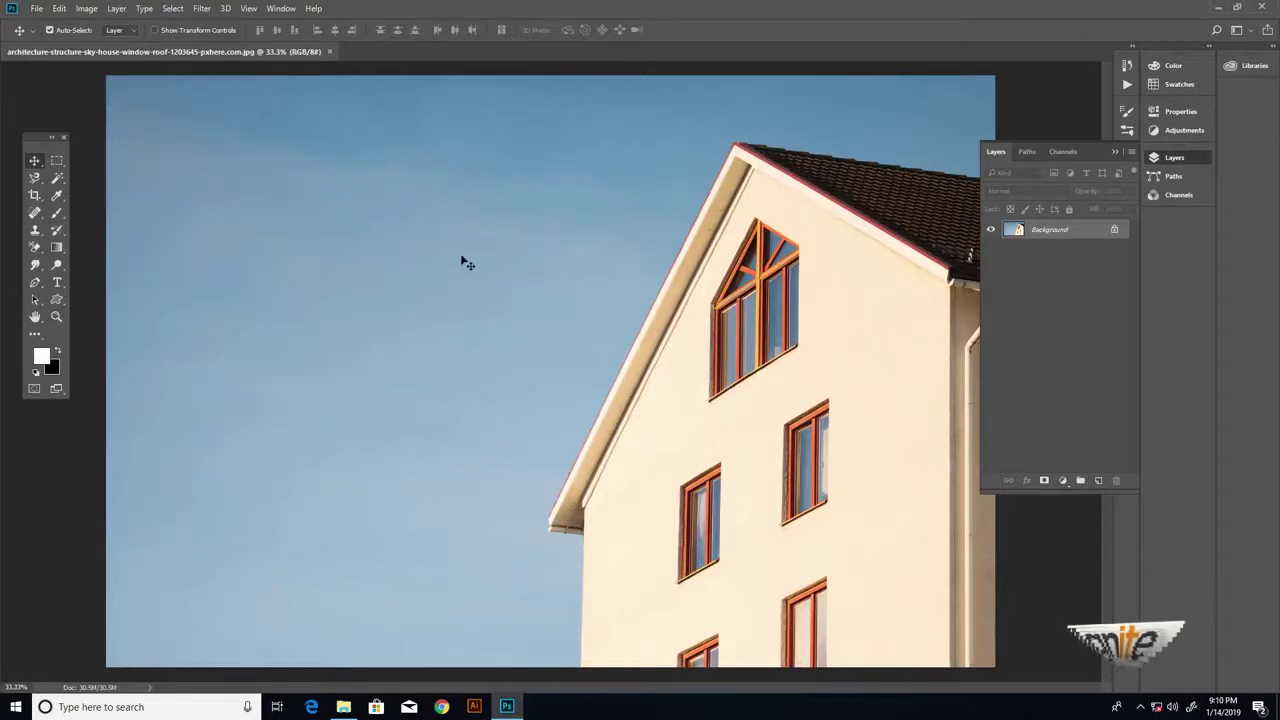
# - Zoom out to 25% and list the Eraser, Background Eraser and Magic Eraser variants
pyautogui.press('z')
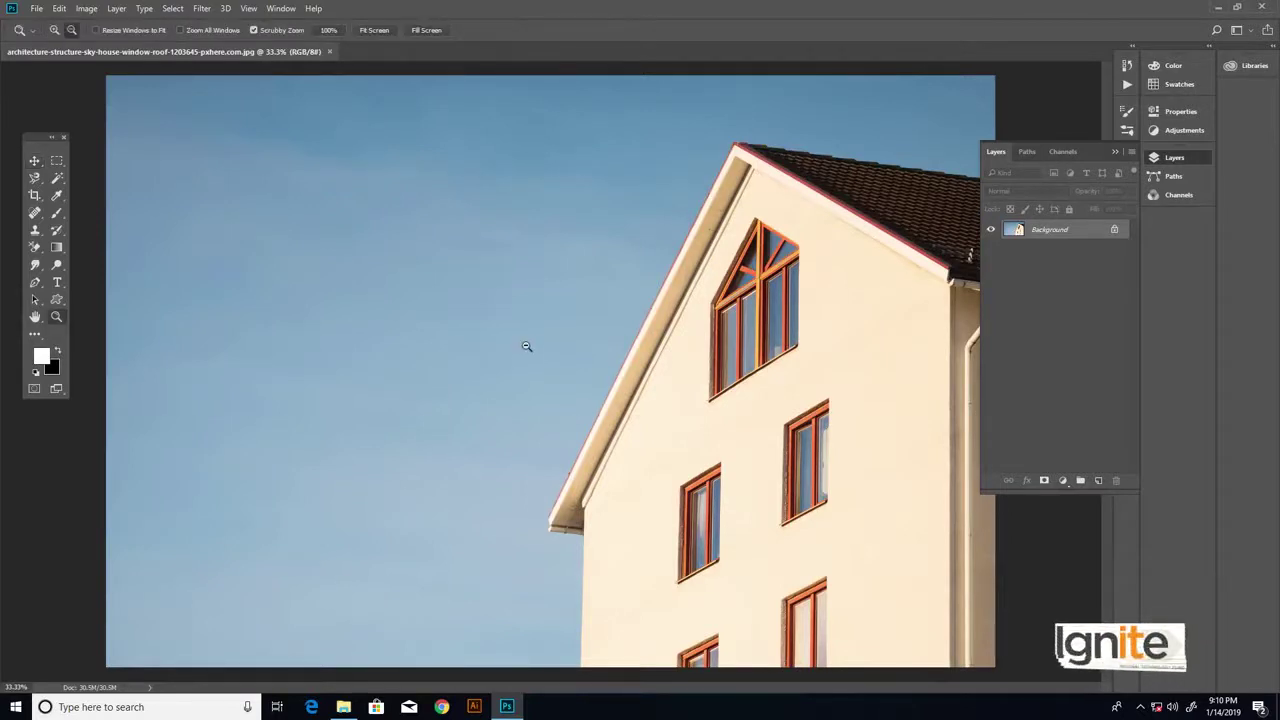
pyautogui.keyDown('alt'); pyautogui.click(527, 346); pyautogui.keyUp('alt')
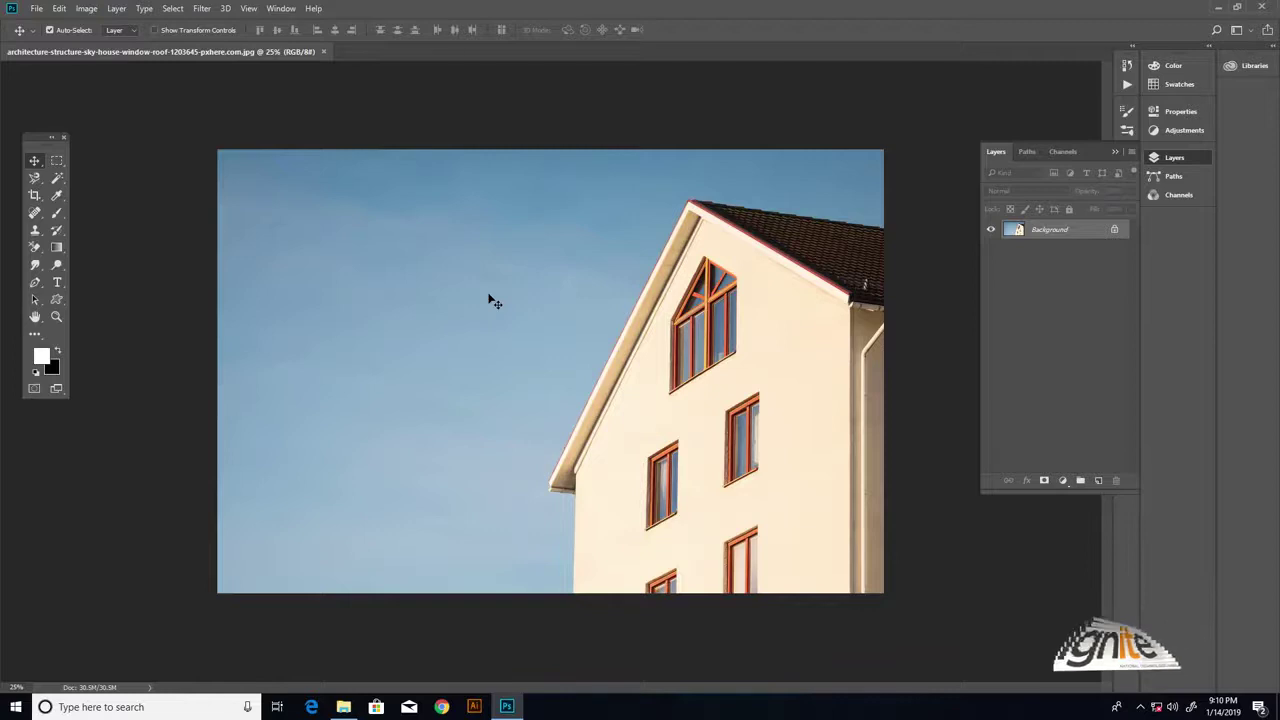
pyautogui.press('e')
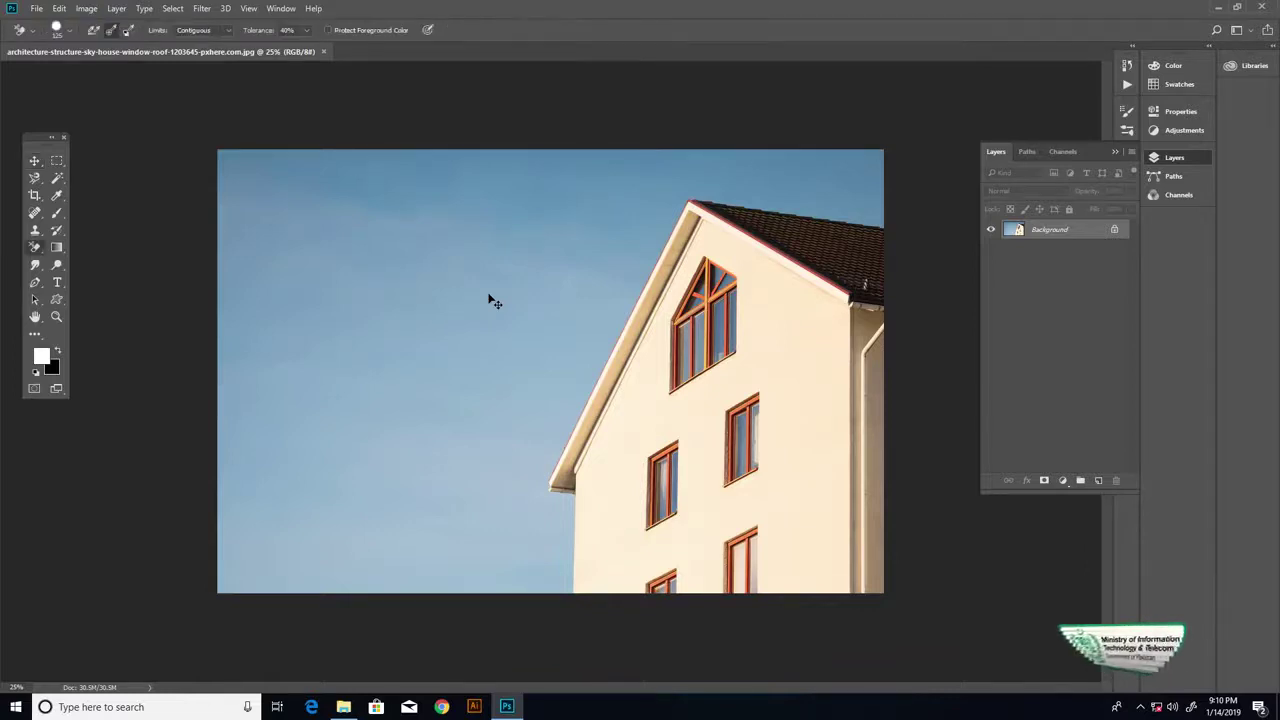
pyautogui.rightClick(52, 348)
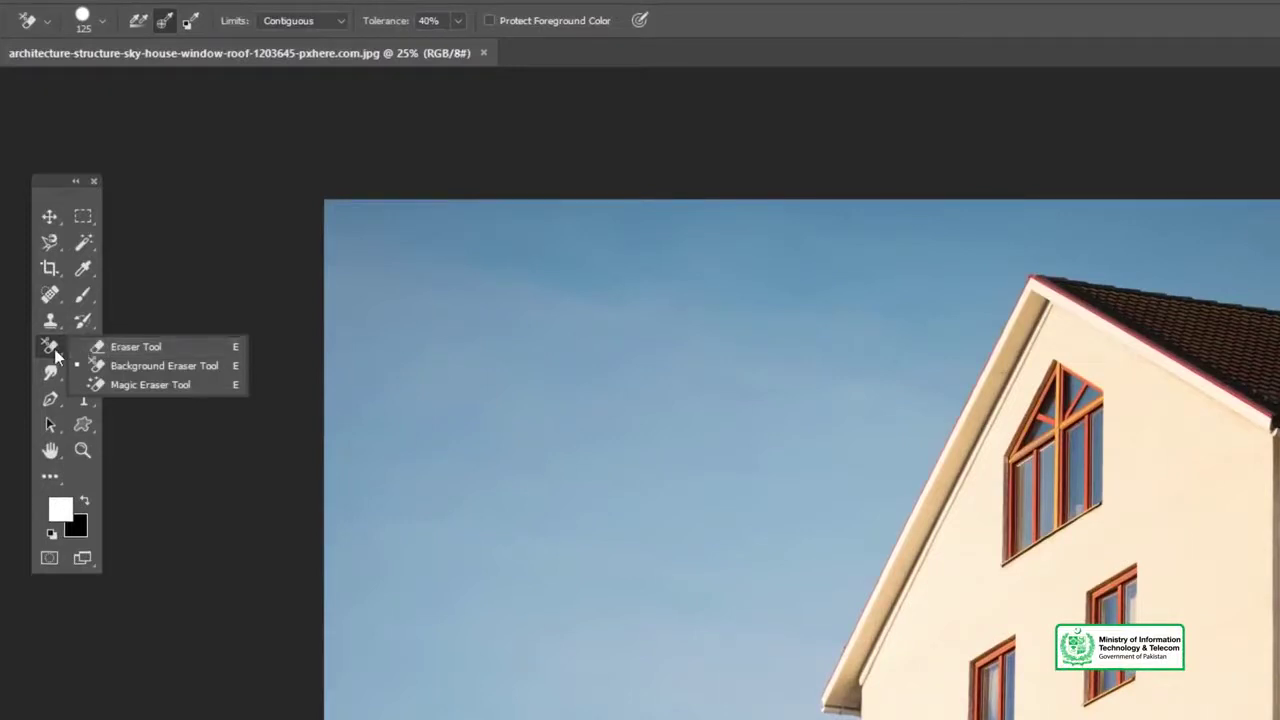
pyautogui.click(53, 366)
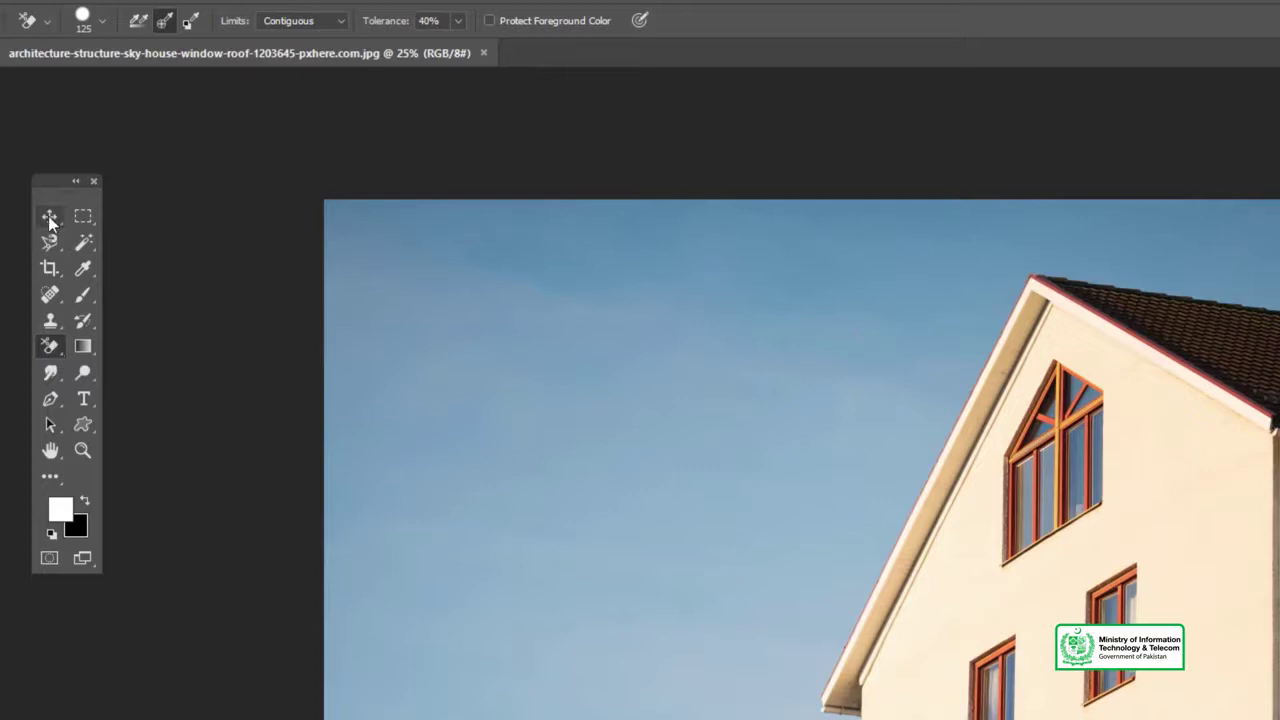
pyautogui.moveTo(53, 186); pyautogui.dragTo(63, 182)
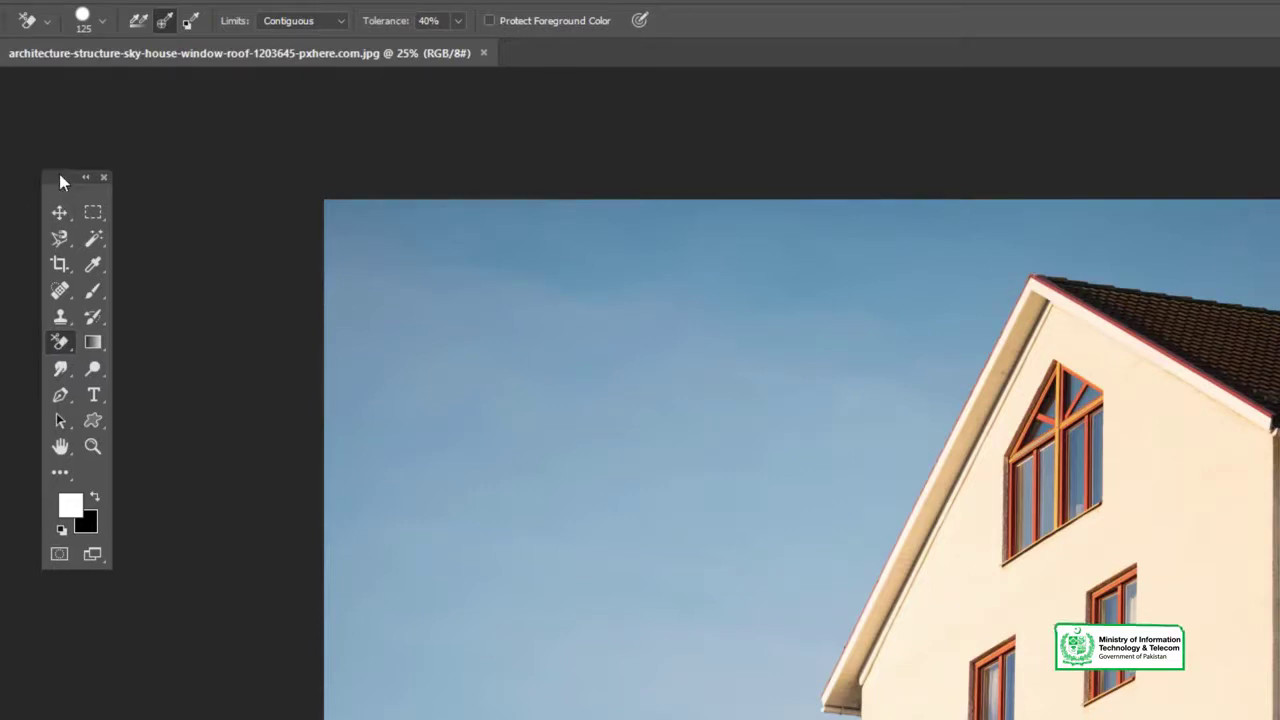
pyautogui.rightClick(60, 345)
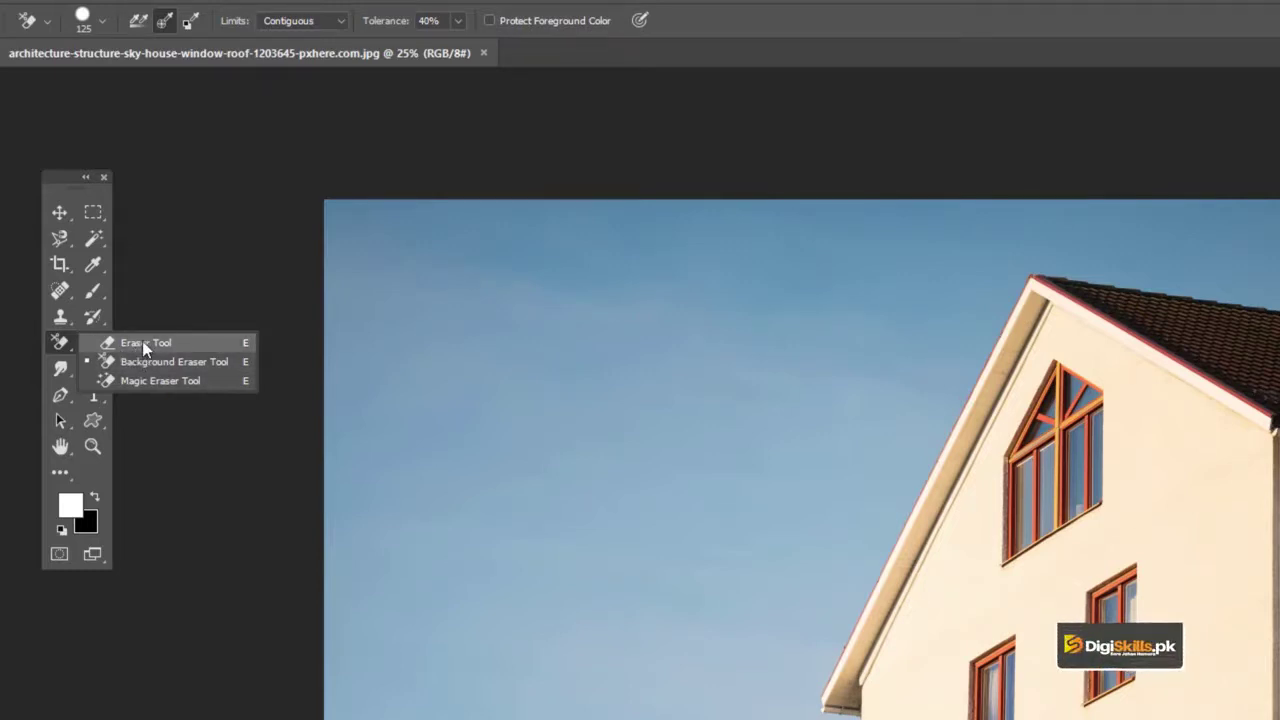
# - Switch to the standard Eraser and resize its brush to 400 px
pyautogui.click(142, 342)
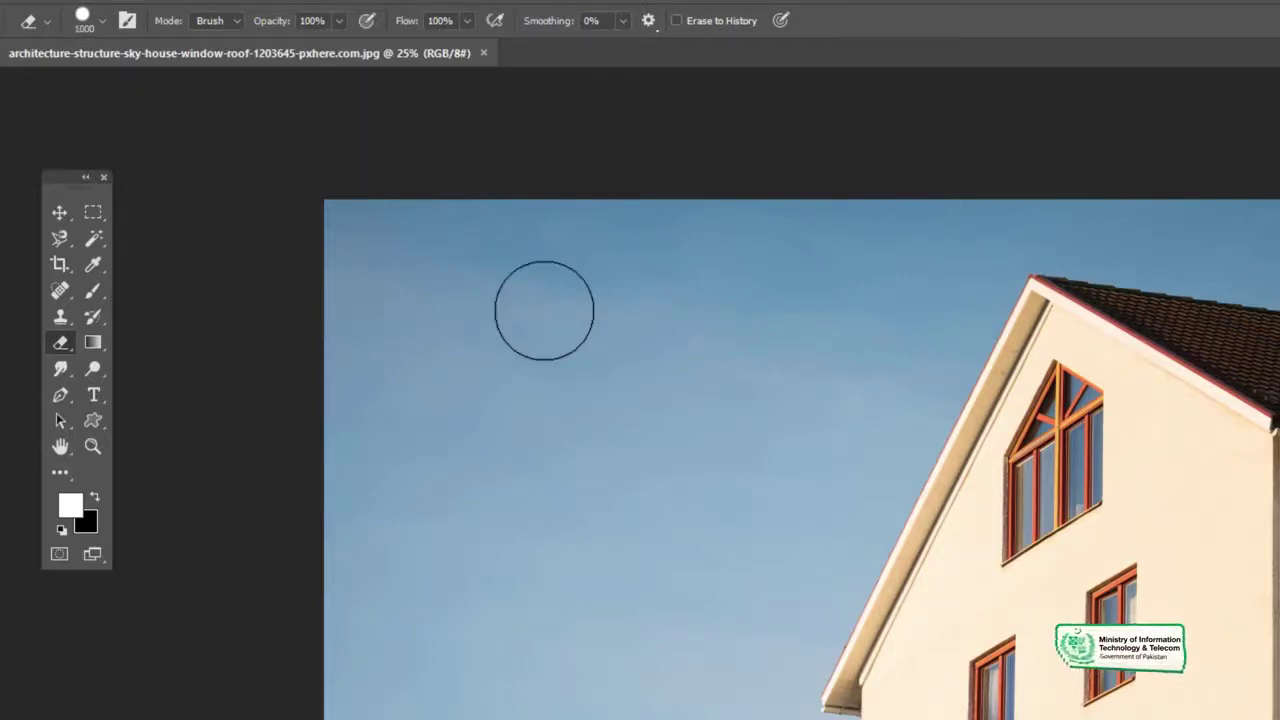
pyautogui.press(']')
pyautogui.press(']')
pyautogui.press(']')
pyautogui.press(']')
pyautogui.press(']')
pyautogui.press(']')
pyautogui.press(']')
pyautogui.press(']')
pyautogui.press(']')
pyautogui.press('[')
pyautogui.press('[')
pyautogui.press('[')
pyautogui.press('[')
pyautogui.press('[')
pyautogui.press('[')
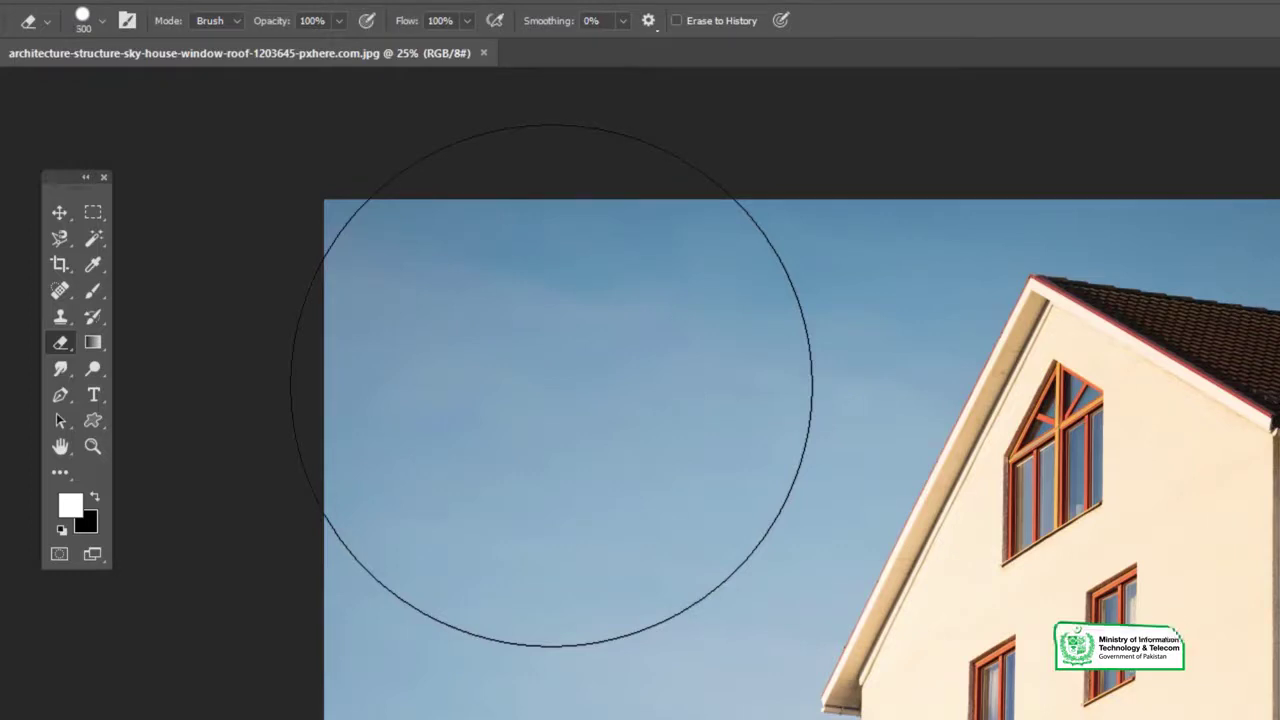
pyautogui.press('[')
pyautogui.press('[')
pyautogui.press('[')
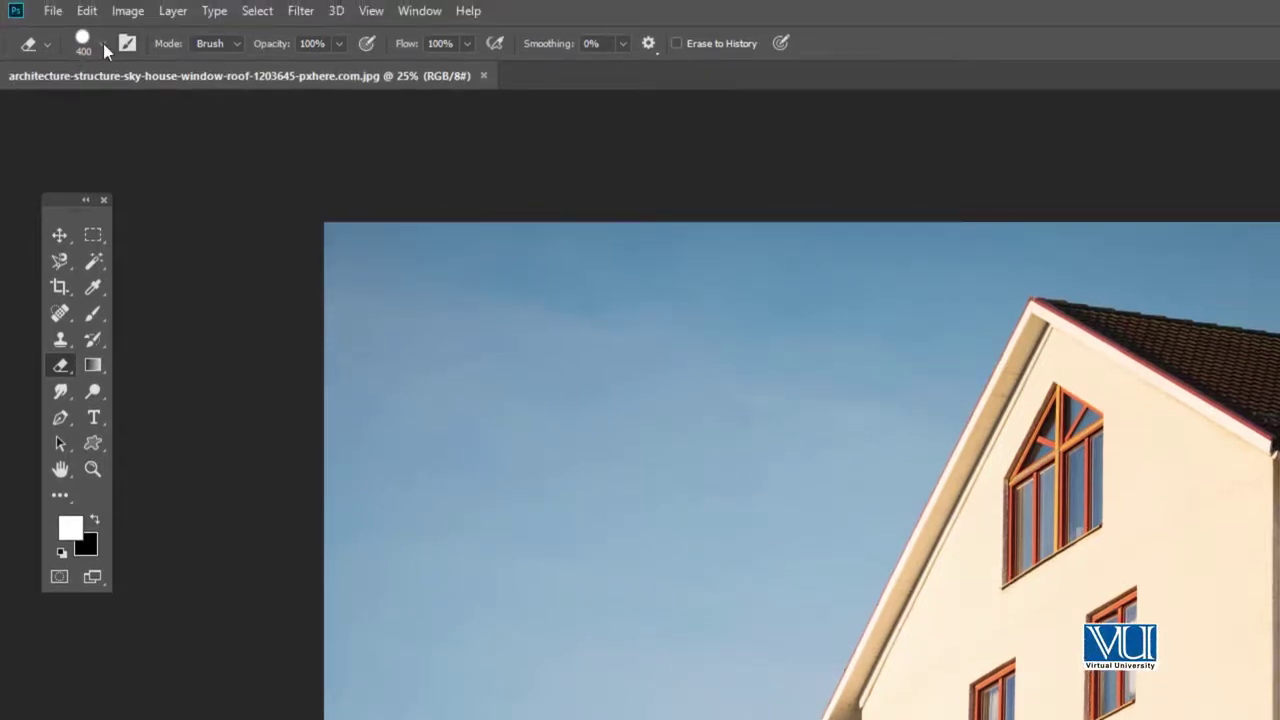
# - Try Soft Round, then settle on a Hard Round 400 px brush at 100% hardness in Brush mode
pyautogui.click(104, 50)
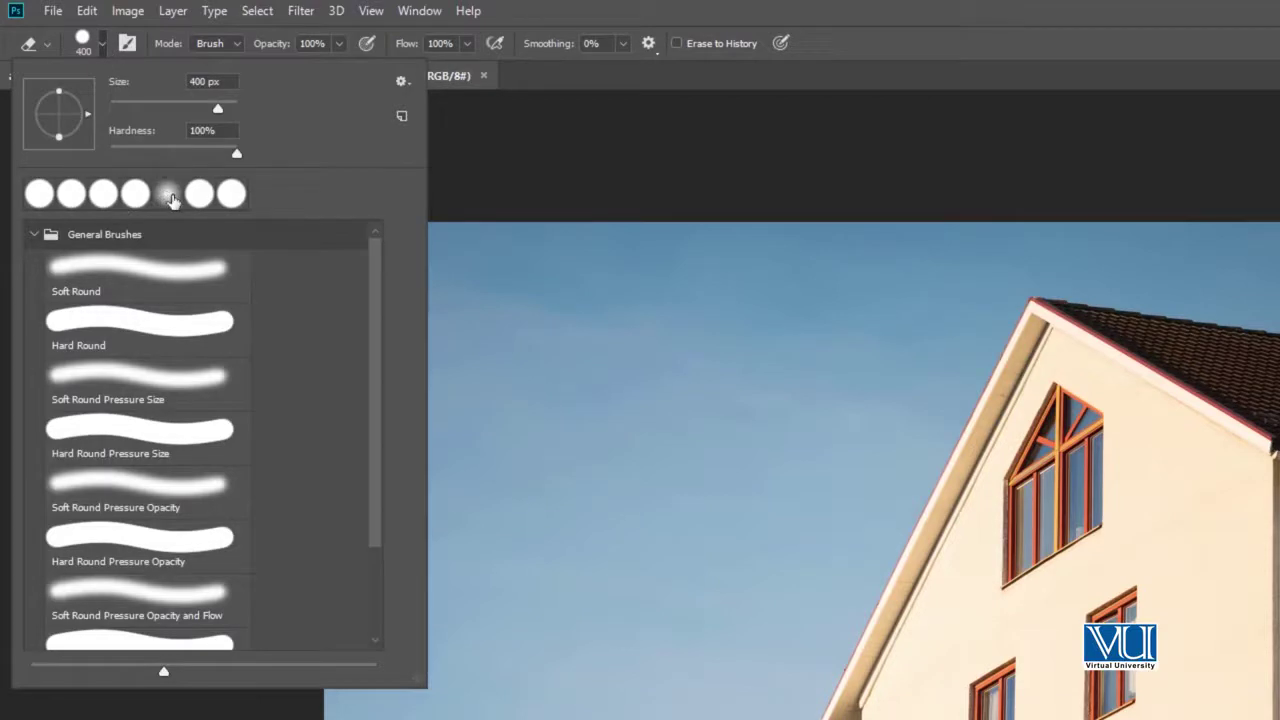
pyautogui.click(168, 195)
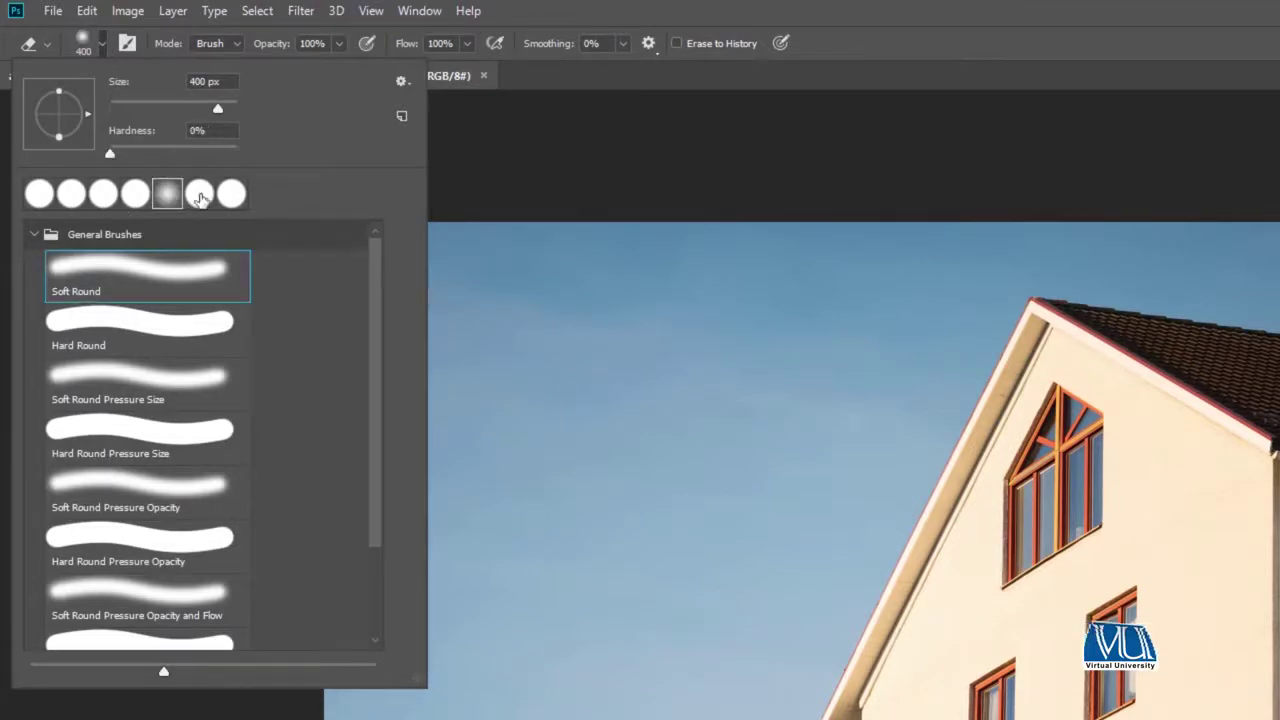
pyautogui.click(202, 197)
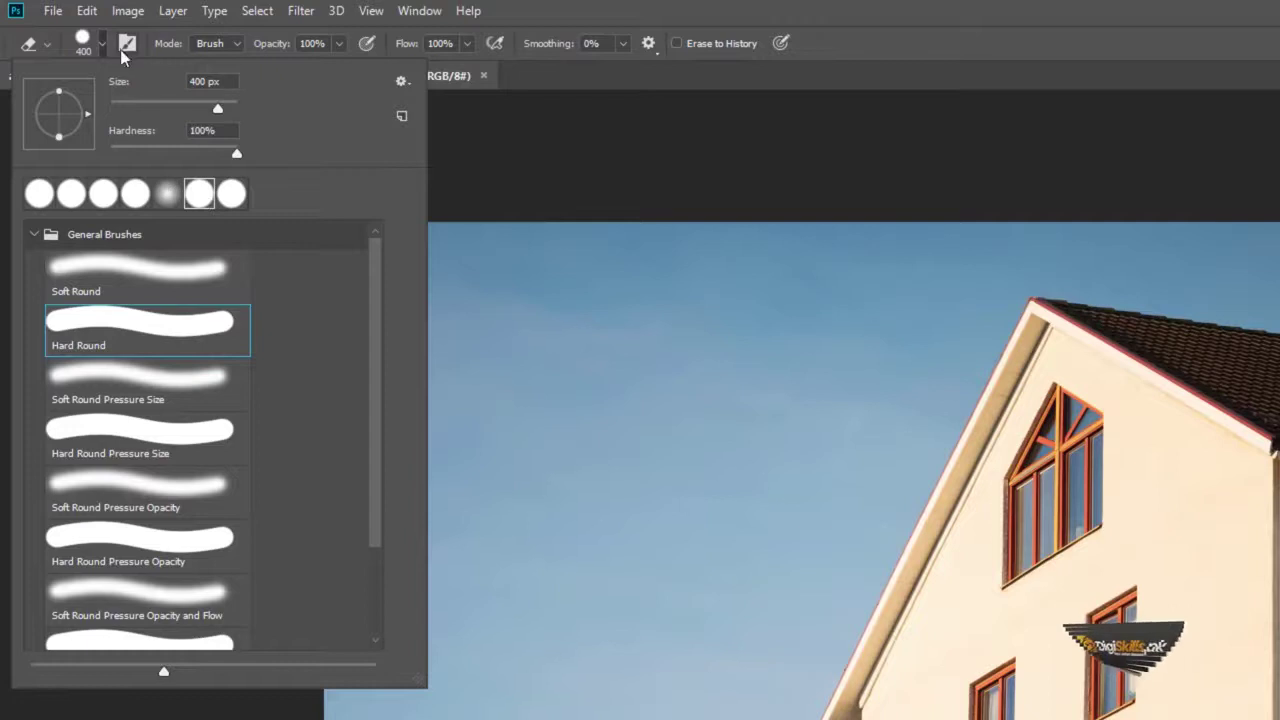
pyautogui.click(108, 50)
pyautogui.click(229, 42)
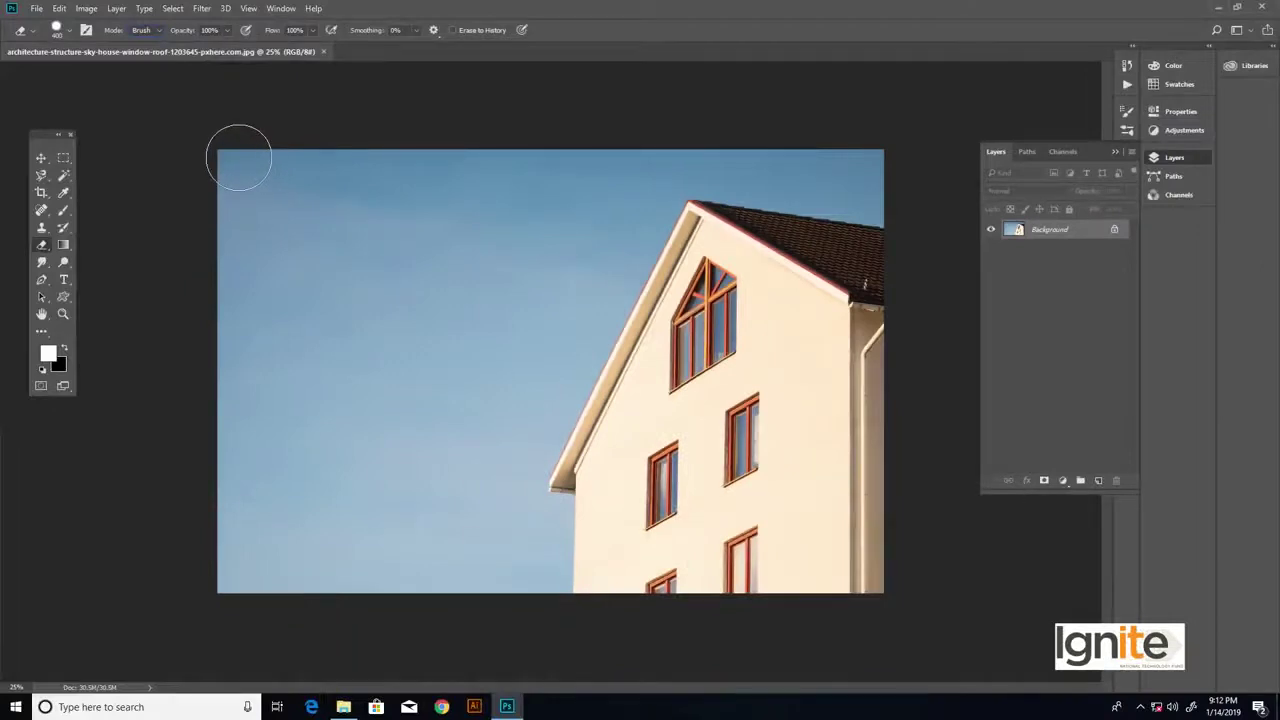
# - Undo a black test erase, set the background colour to fece00, and erase the left edge yellow
pyautogui.moveTo(239, 157)
pyautogui.mouseDown()
pyautogui.moveTo(231, 193)
pyautogui.moveTo(357, 223)
pyautogui.moveTo(306, 294)
pyautogui.moveTo(231, 347)
pyautogui.moveTo(286, 349)
pyautogui.moveTo(371, 257)
pyautogui.moveTo(406, 171)
pyautogui.moveTo(460, 185)
pyautogui.moveTo(320, 349)
pyautogui.moveTo(231, 375)
pyautogui.mouseUp()
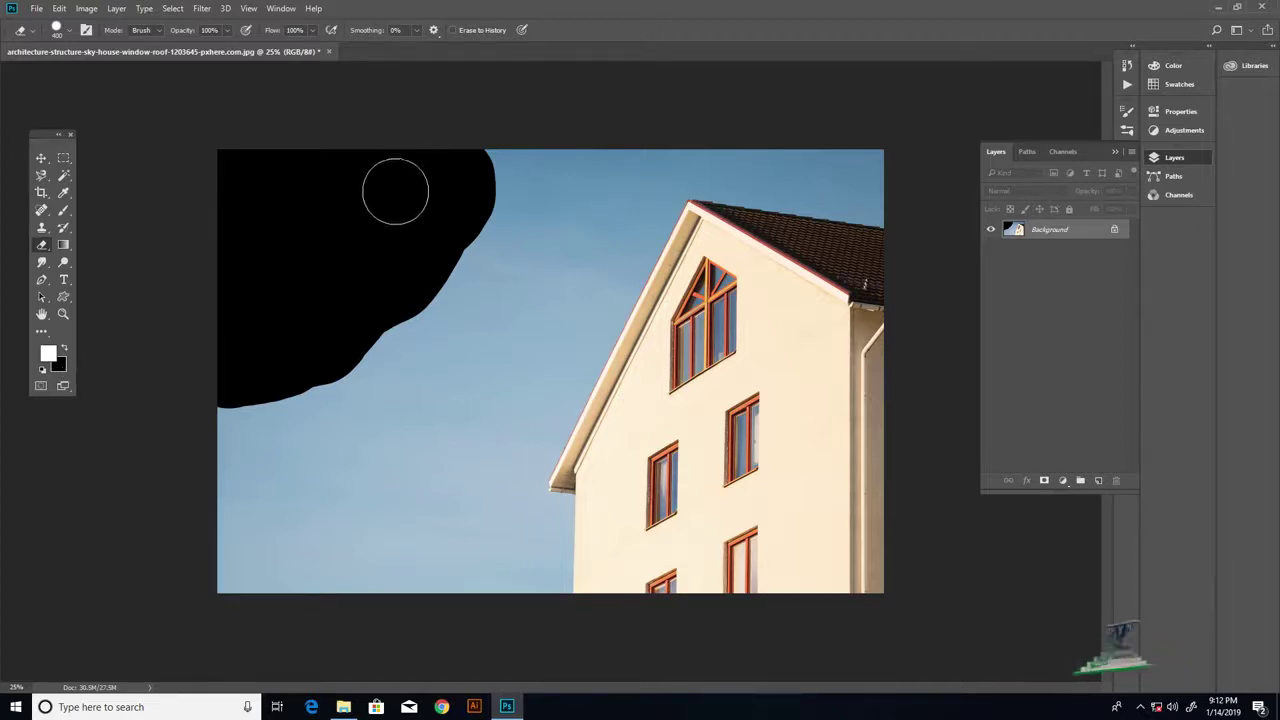
pyautogui.hotkey('ctrl', 'z')
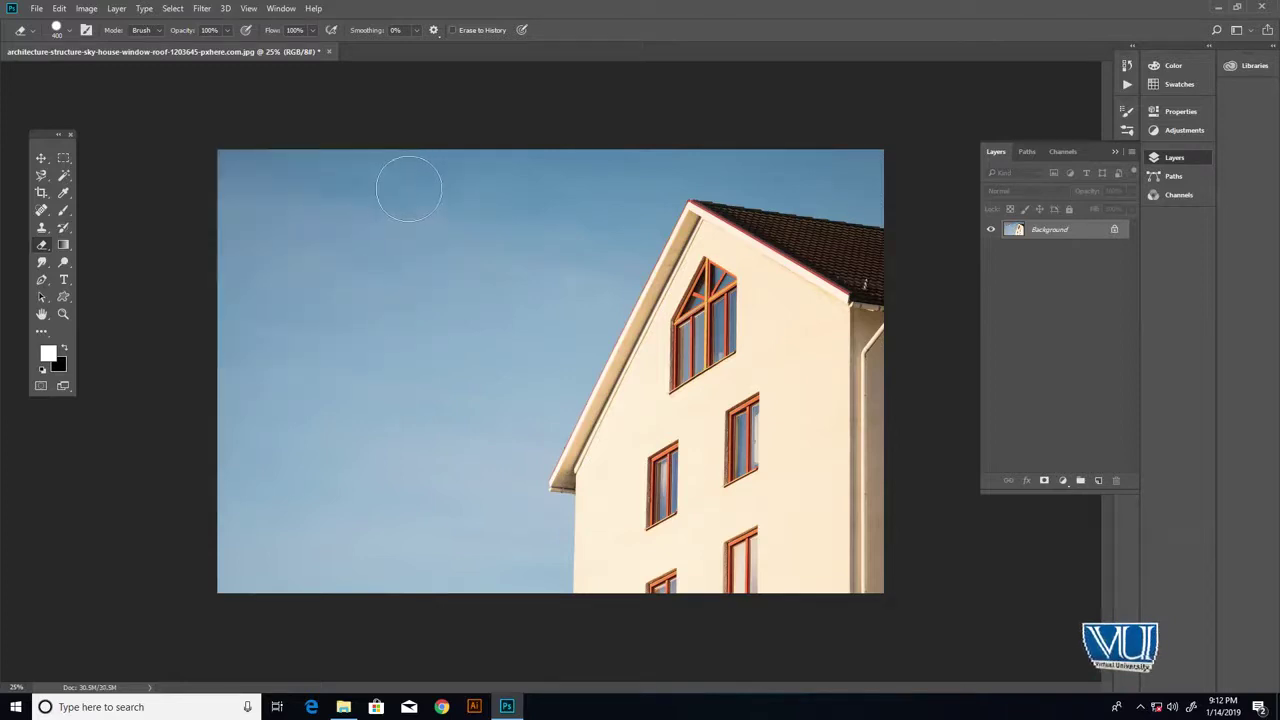
pyautogui.click(57, 366)
pyautogui.write('fece00')
pyautogui.click(768, 178)
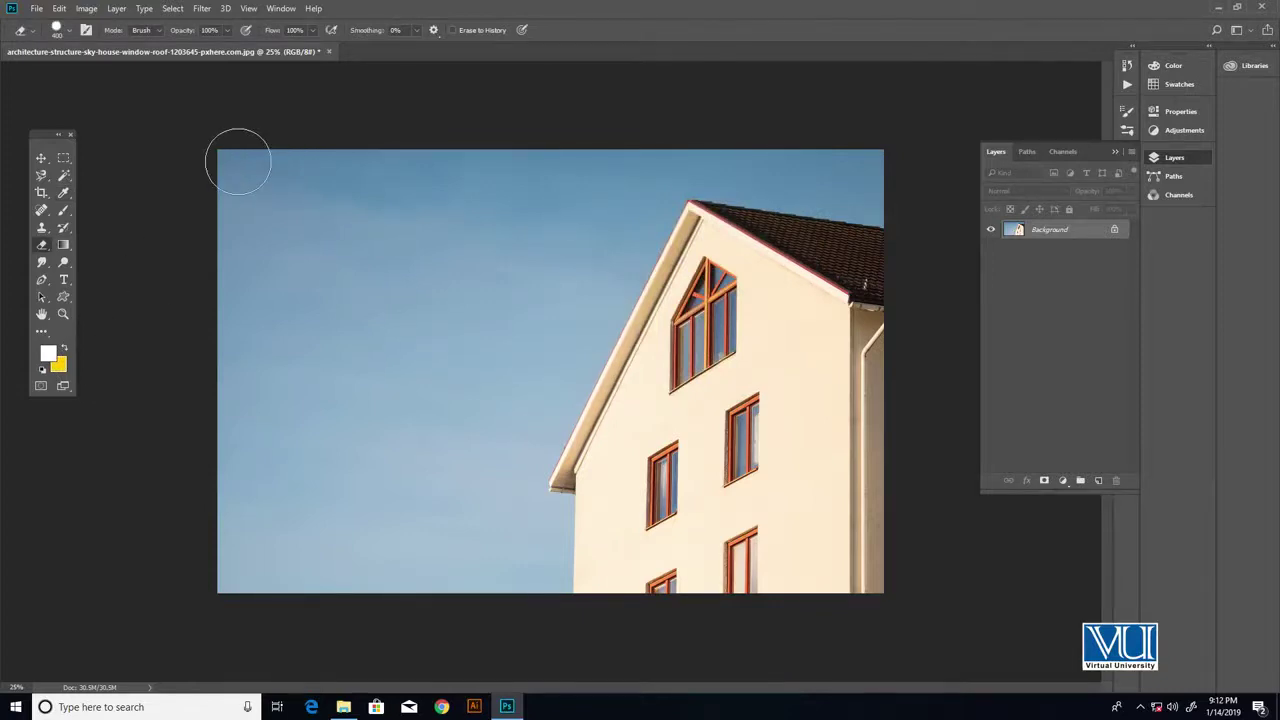
pyautogui.moveTo(238, 161)
pyautogui.mouseDown()
pyautogui.moveTo(248, 335)
pyautogui.moveTo(314, 137)
pyautogui.moveTo(310, 330)
pyautogui.moveTo(214, 351)
pyautogui.moveTo(214, 563)
pyautogui.moveTo(206, 457)
pyautogui.moveTo(280, 560)
pyautogui.moveTo(345, 268)
pyautogui.moveTo(403, 129)
pyautogui.moveTo(370, 410)
pyautogui.moveTo(310, 548)
pyautogui.mouseUp()
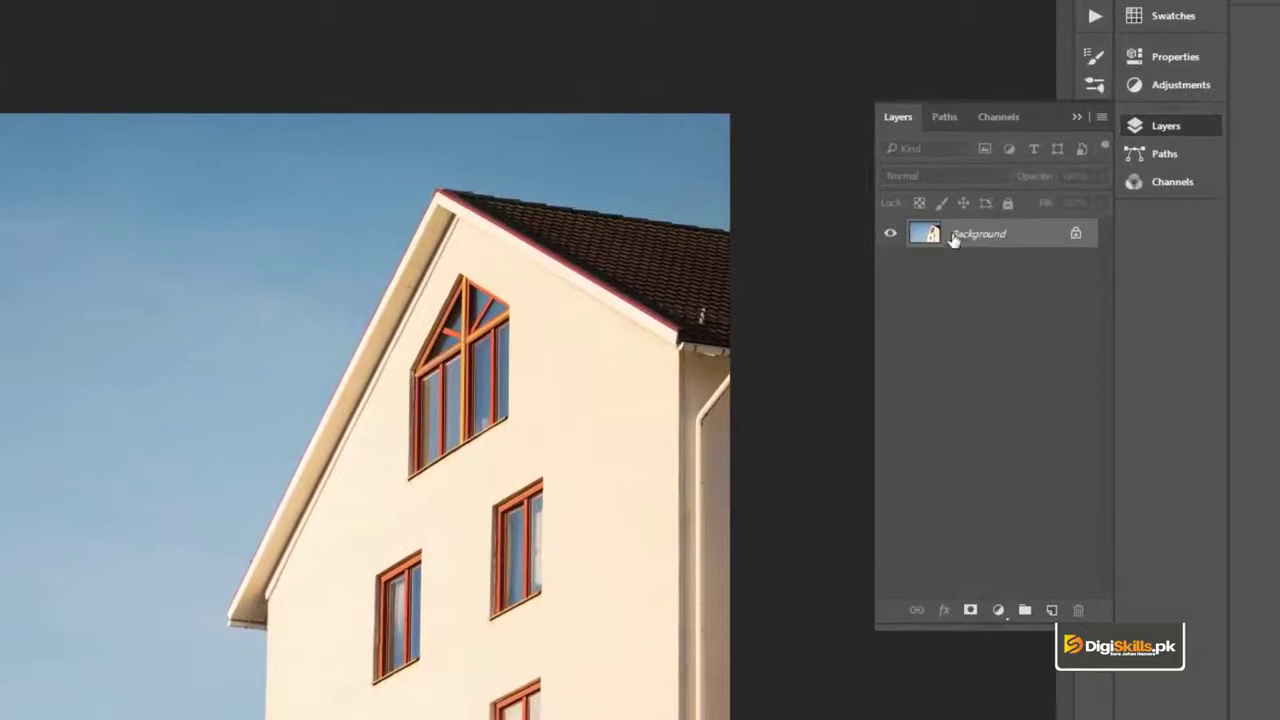
# - Convert the Background to Layer 0 and add a new yellow layer beneath it
pyautogui.doubleClick(988, 245)
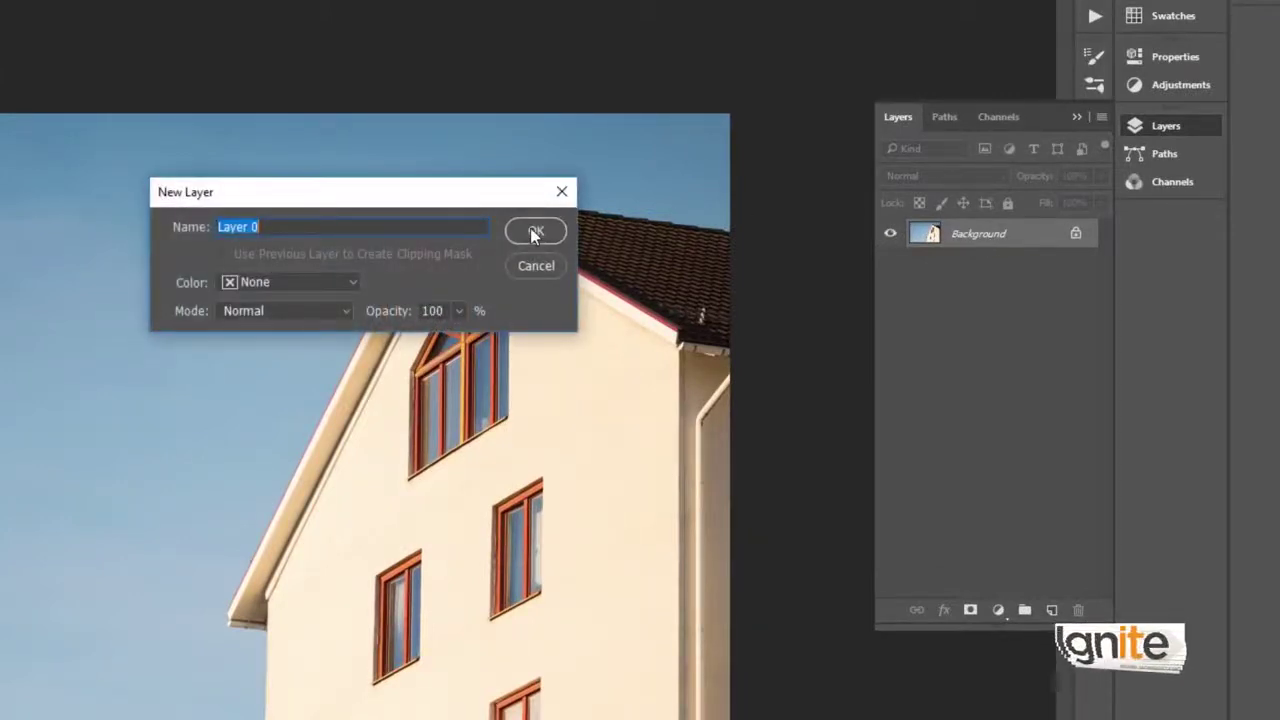
pyautogui.click(534, 233)
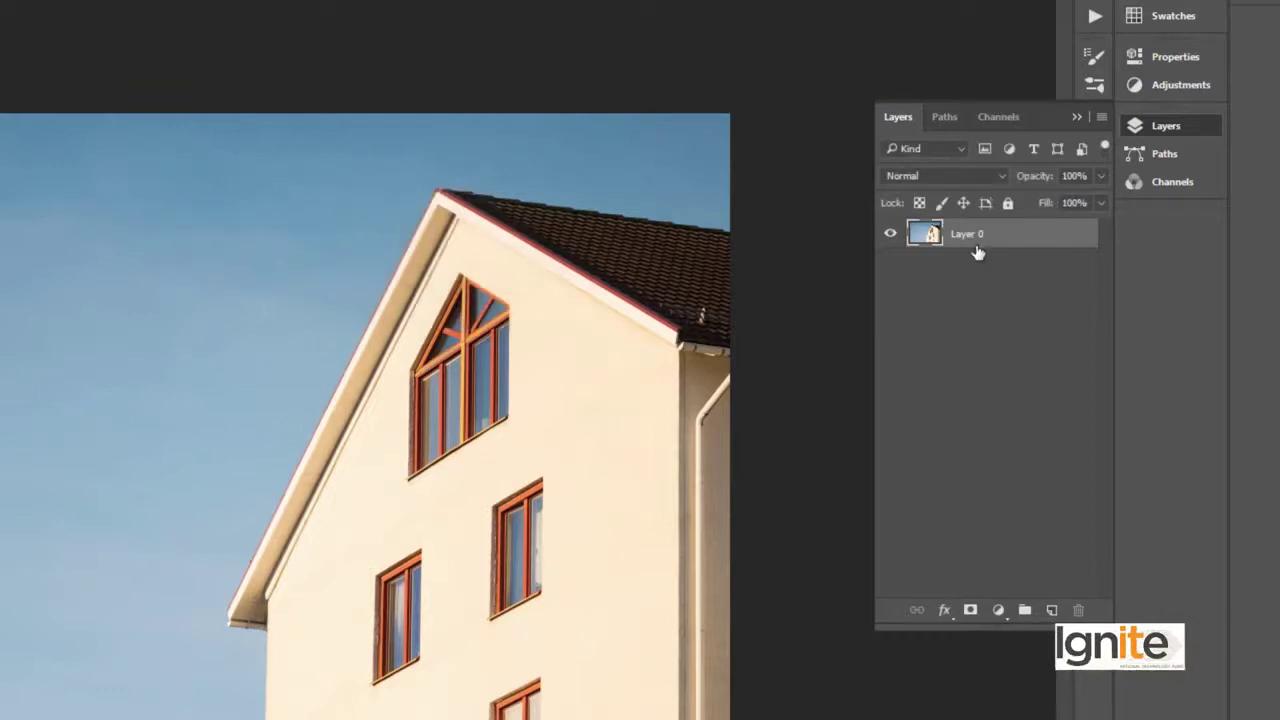
pyautogui.click(1052, 610)
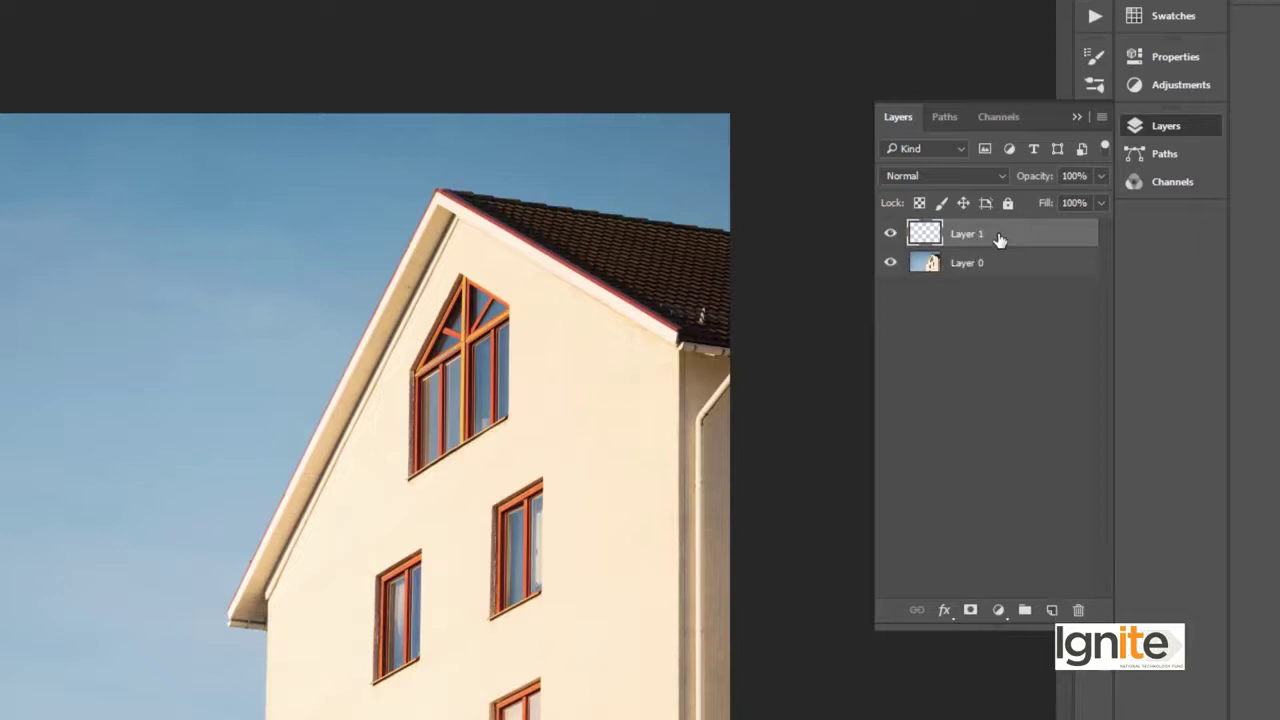
pyautogui.moveTo(1002, 233); pyautogui.dragTo(1005, 280)
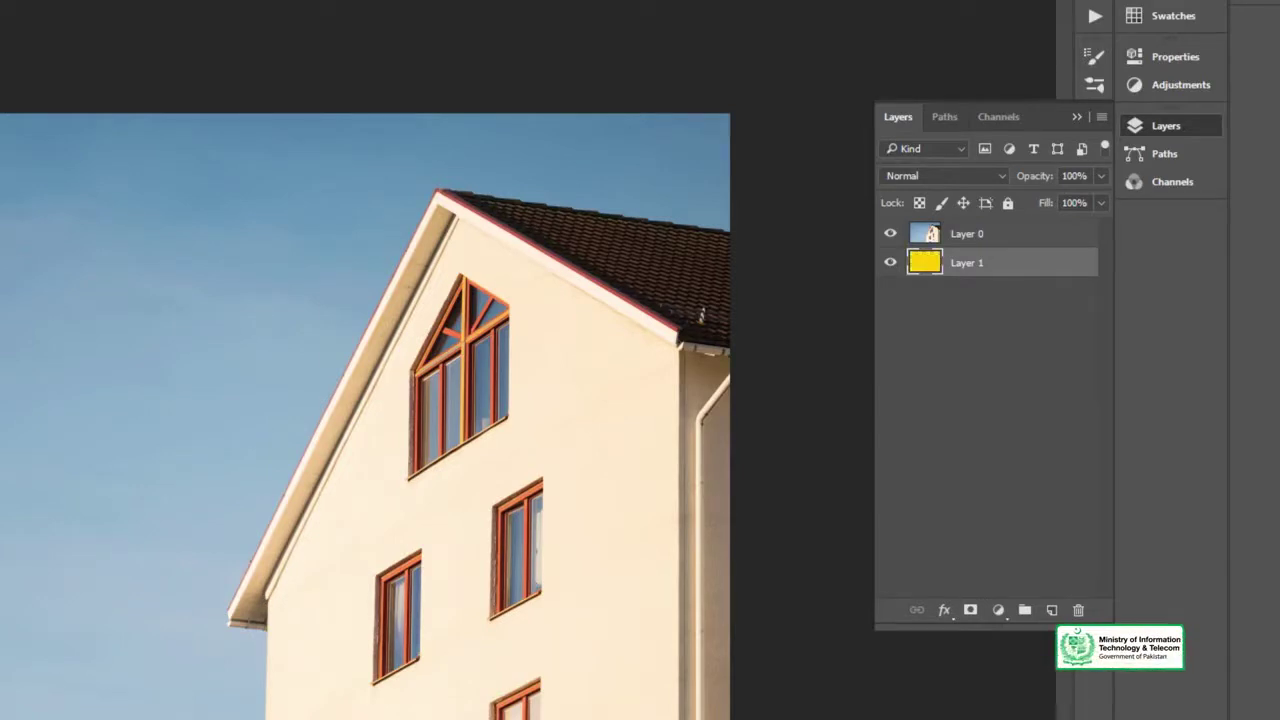
pyautogui.click(910, 235)
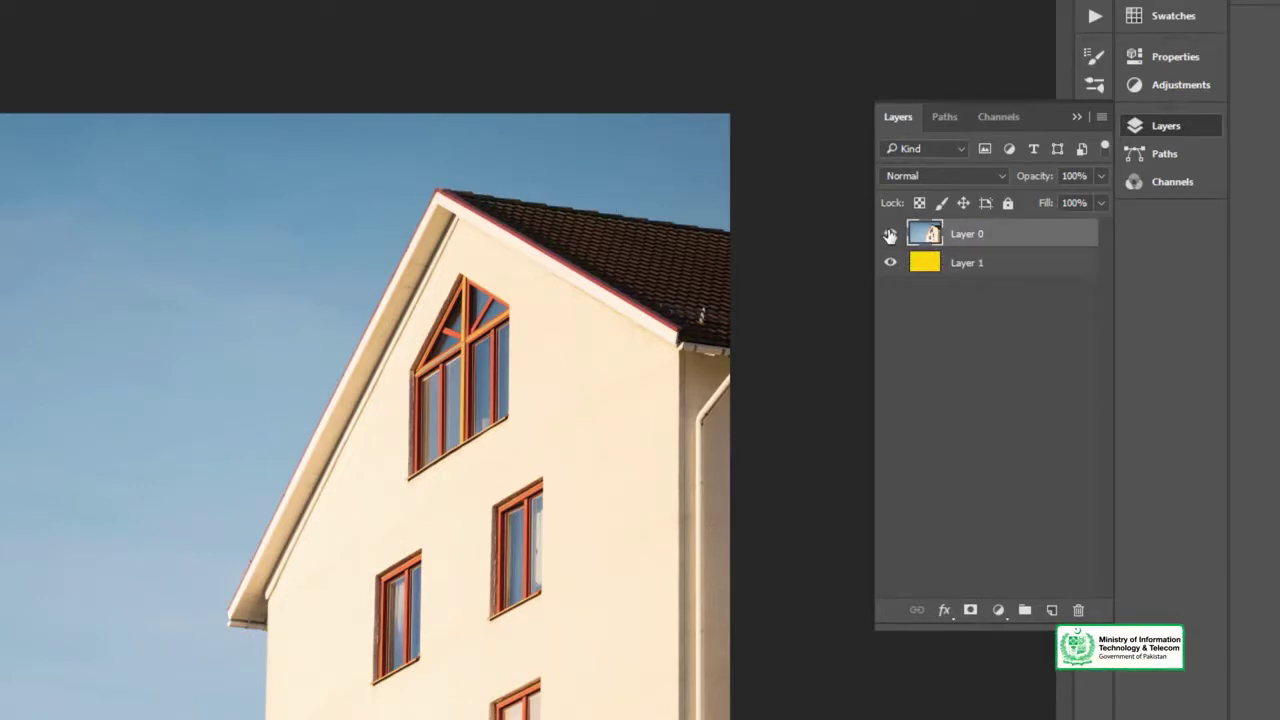
pyautogui.click(890, 234)
pyautogui.click(890, 234)
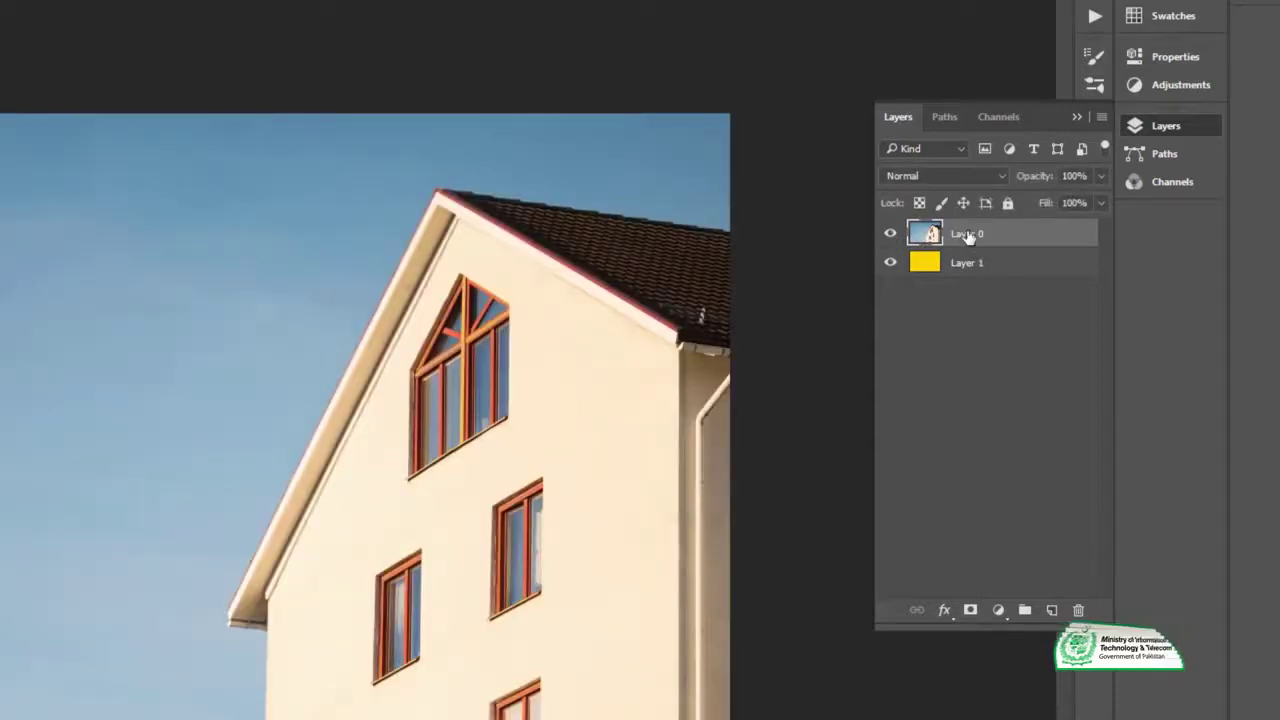
# - Rename the lower yellow layer to BG and reselect Layer 0
pyautogui.doubleClick(970, 264)
pyautogui.moveTo(985, 262); pyautogui.dragTo(932, 258)
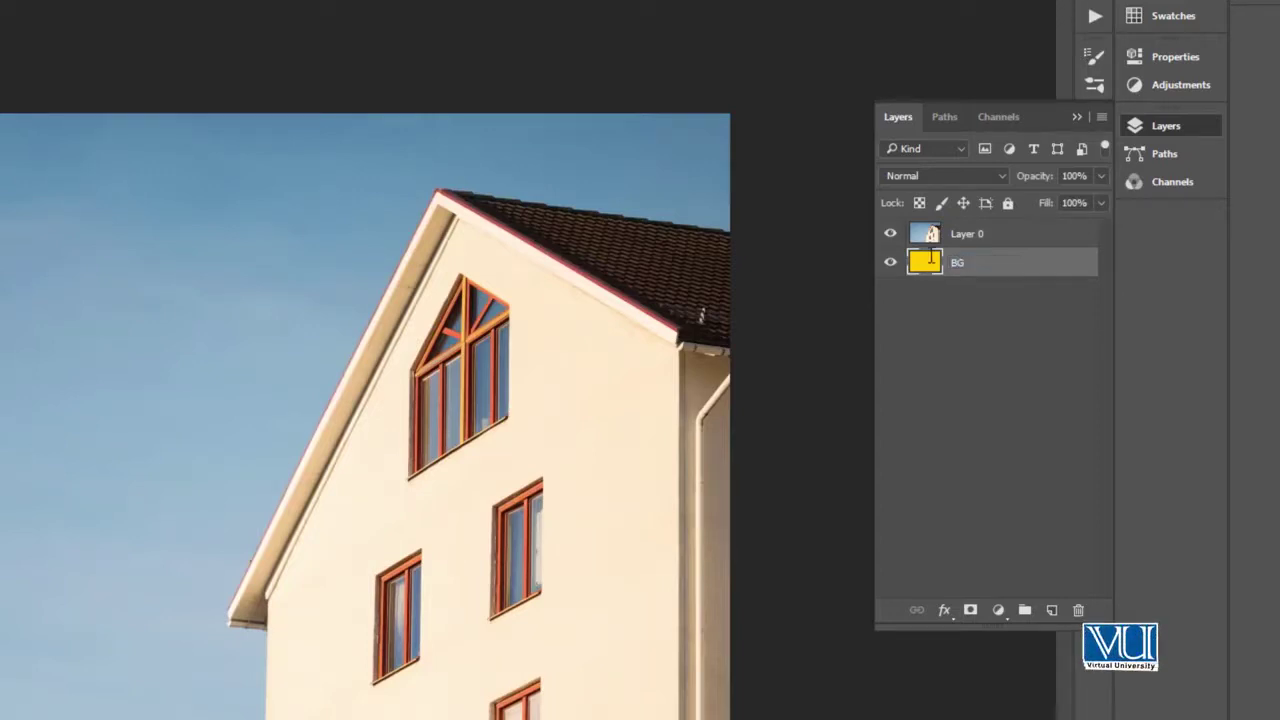
pyautogui.click(967, 233)
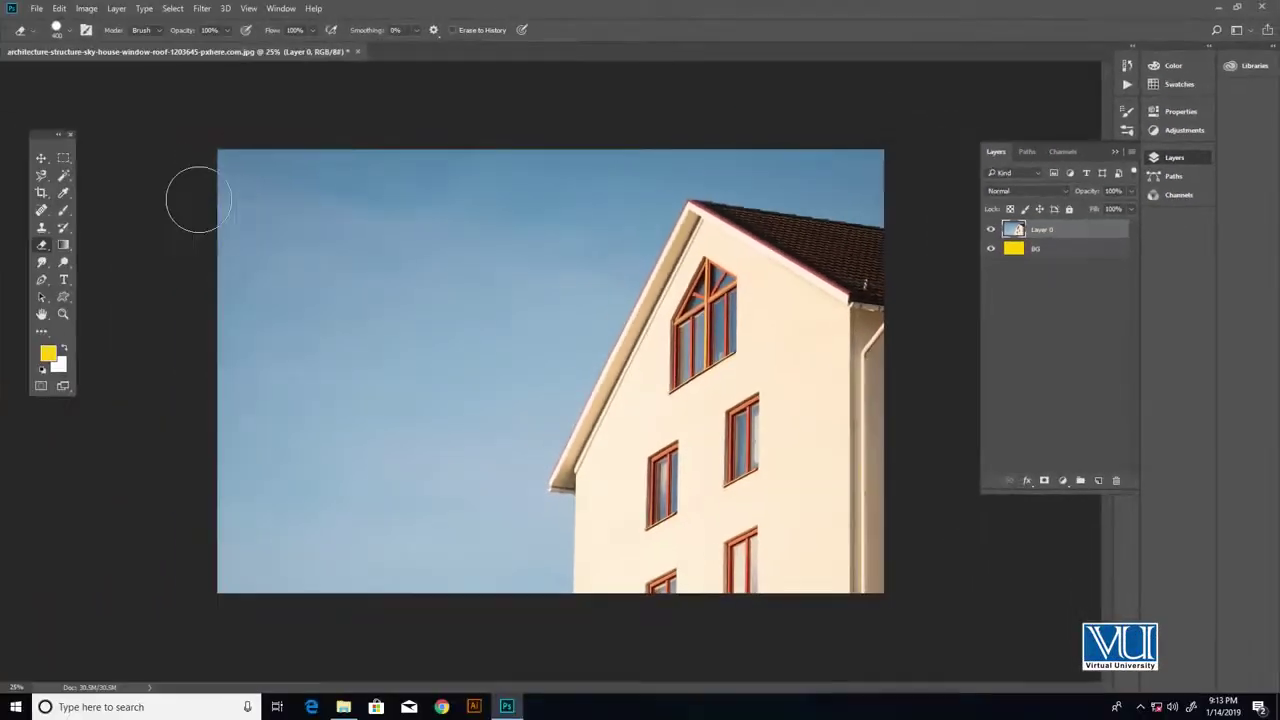
# - Test-erase the top sky on Layer 0 revealing yellow, then undo it
pyautogui.click(232, 154)
pyautogui.moveTo(244, 157)
pyautogui.mouseDown()
pyautogui.moveTo(214, 249)
pyautogui.moveTo(320, 195)
pyautogui.moveTo(223, 337)
pyautogui.moveTo(380, 170)
pyautogui.moveTo(290, 330)
pyautogui.moveTo(200, 357)
pyautogui.moveTo(390, 182)
pyautogui.moveTo(440, 230)
pyautogui.moveTo(300, 400)
pyautogui.moveTo(214, 543)
pyautogui.moveTo(380, 340)
pyautogui.moveTo(471, 157)
pyautogui.mouseUp()
pyautogui.hotkey('ctrl', 'z')
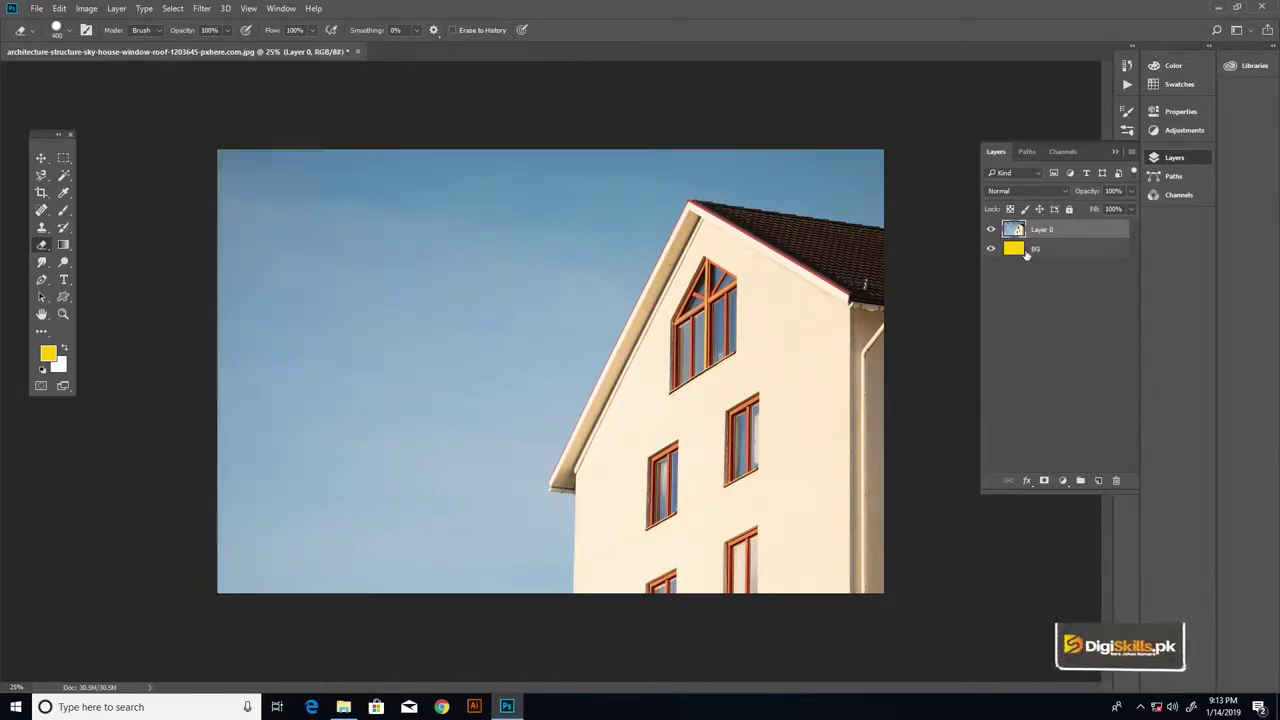
# - Hide the yellow BG layer and erase the left sky on Layer 0 to transparency
pyautogui.click(1025, 255)
pyautogui.click(992, 249)
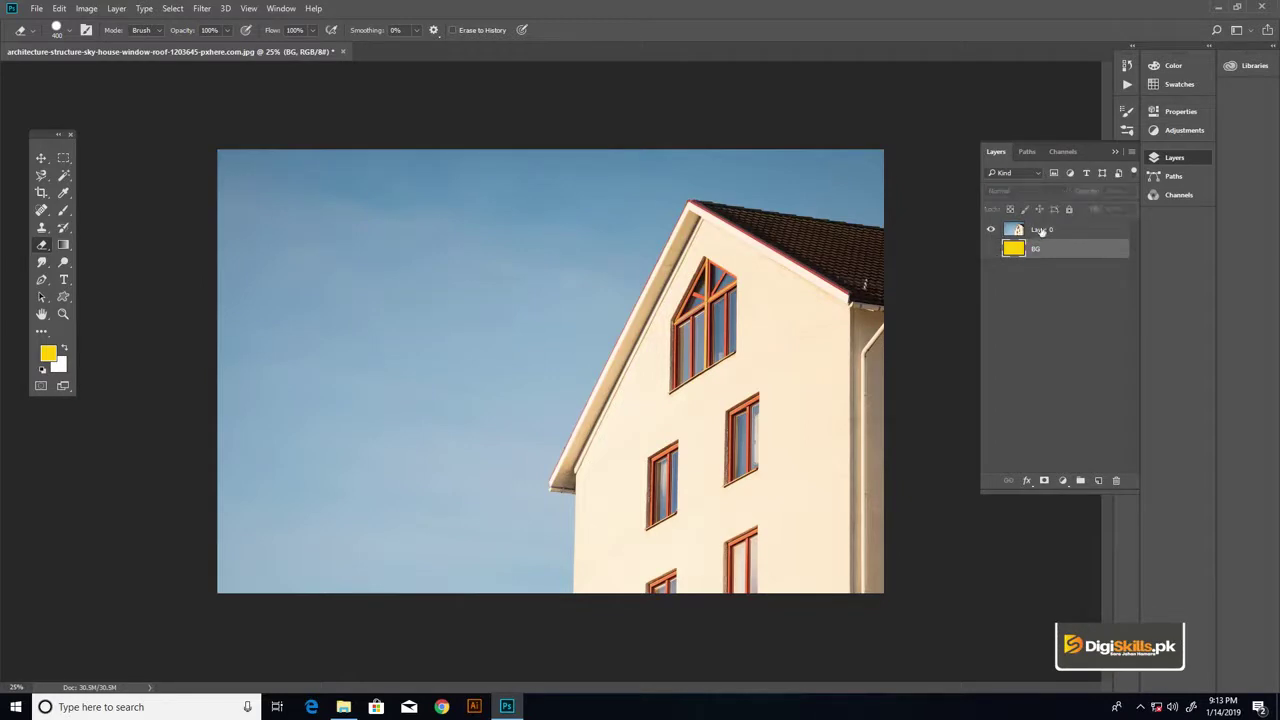
pyautogui.click(1044, 231)
pyautogui.moveTo(272, 187)
pyautogui.mouseDown()
pyautogui.moveTo(339, 153)
pyautogui.moveTo(226, 601)
pyautogui.moveTo(372, 318)
pyautogui.moveTo(380, 595)
pyautogui.moveTo(470, 360)
pyautogui.moveTo(455, 135)
pyautogui.mouseUp()
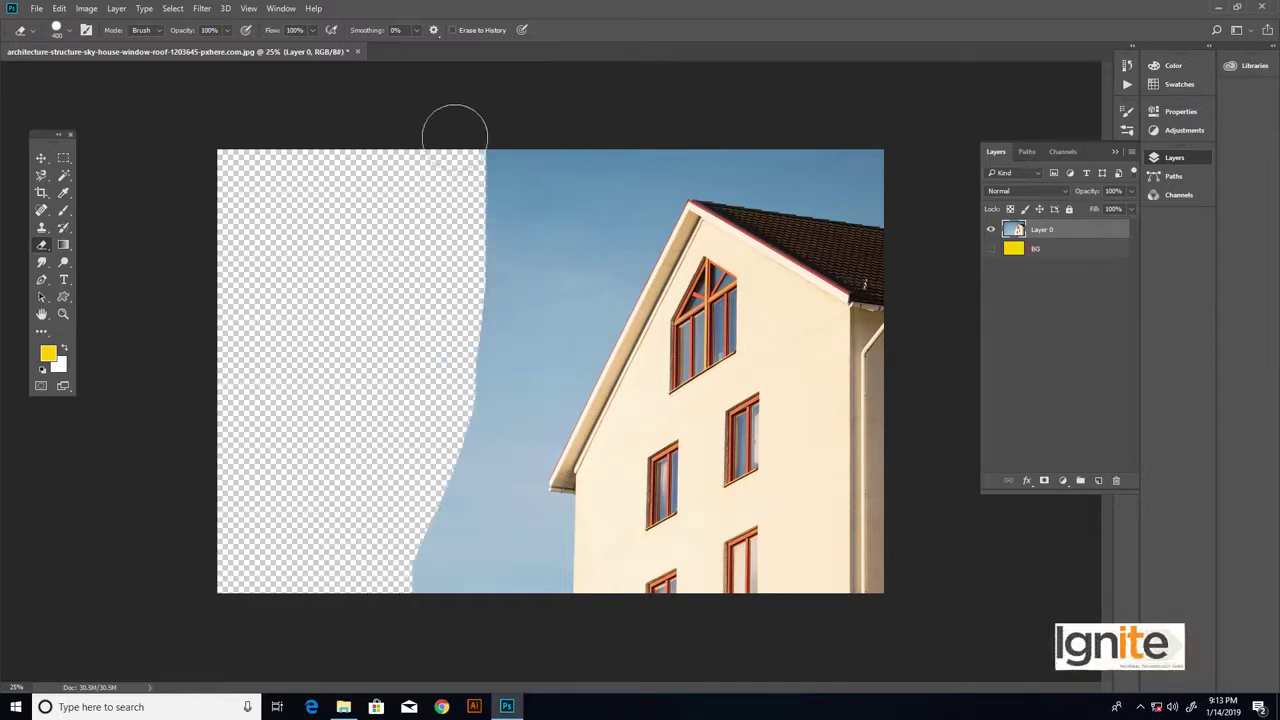
pyautogui.click(1025, 252)
pyautogui.click(1030, 233)
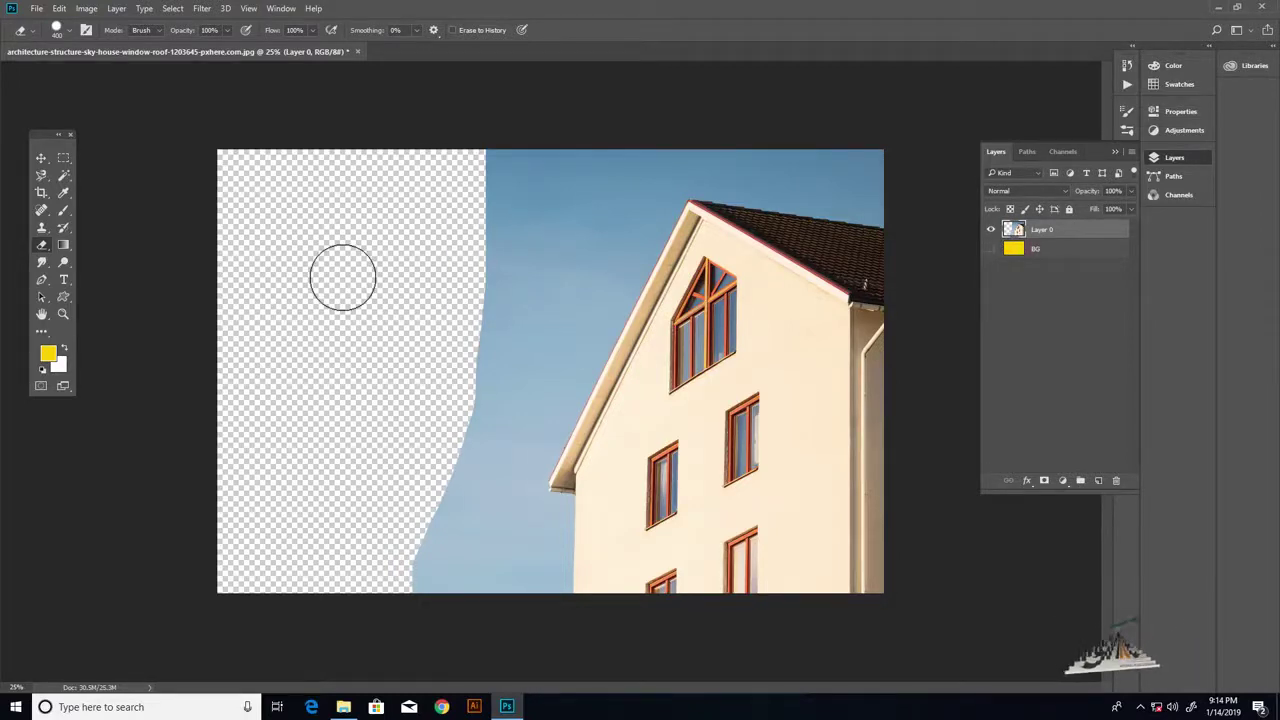
# - Undo the hard-edged erase and softly erase the top-left sky with a Soft Round brush
pyautogui.hotkey('ctrl', 'z')
pyautogui.click(68, 31)
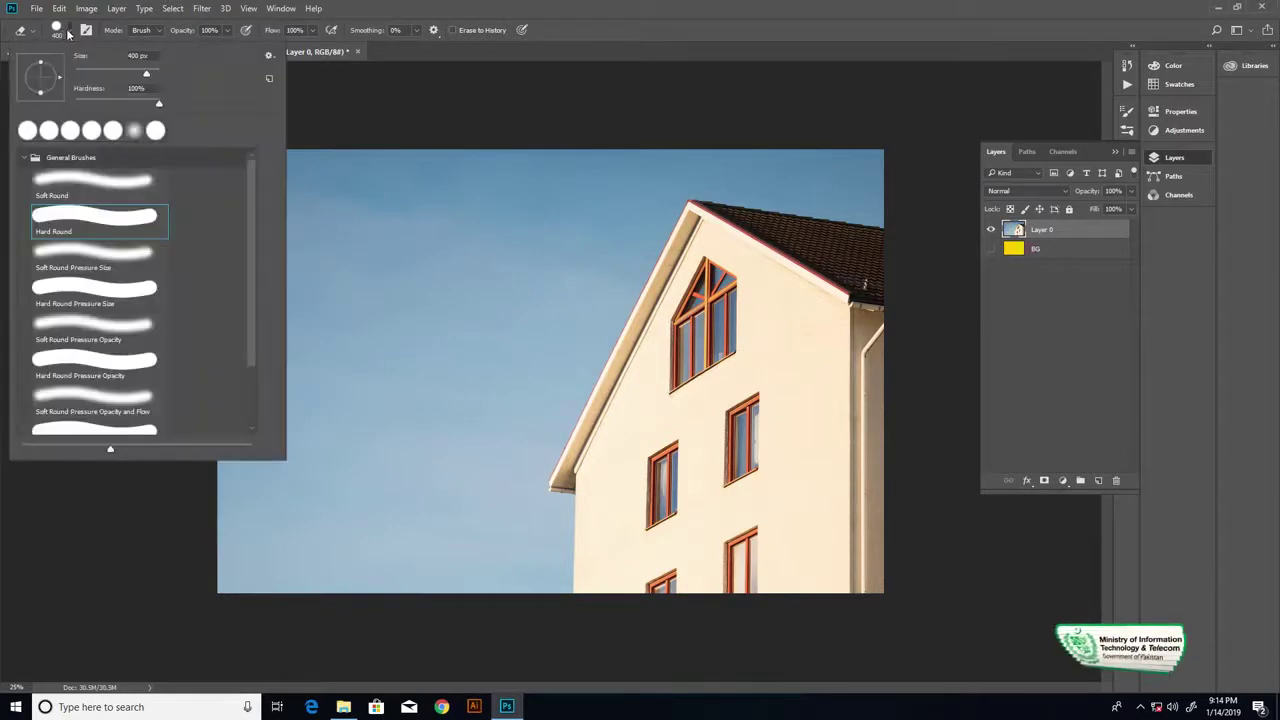
pyautogui.click(88, 183)
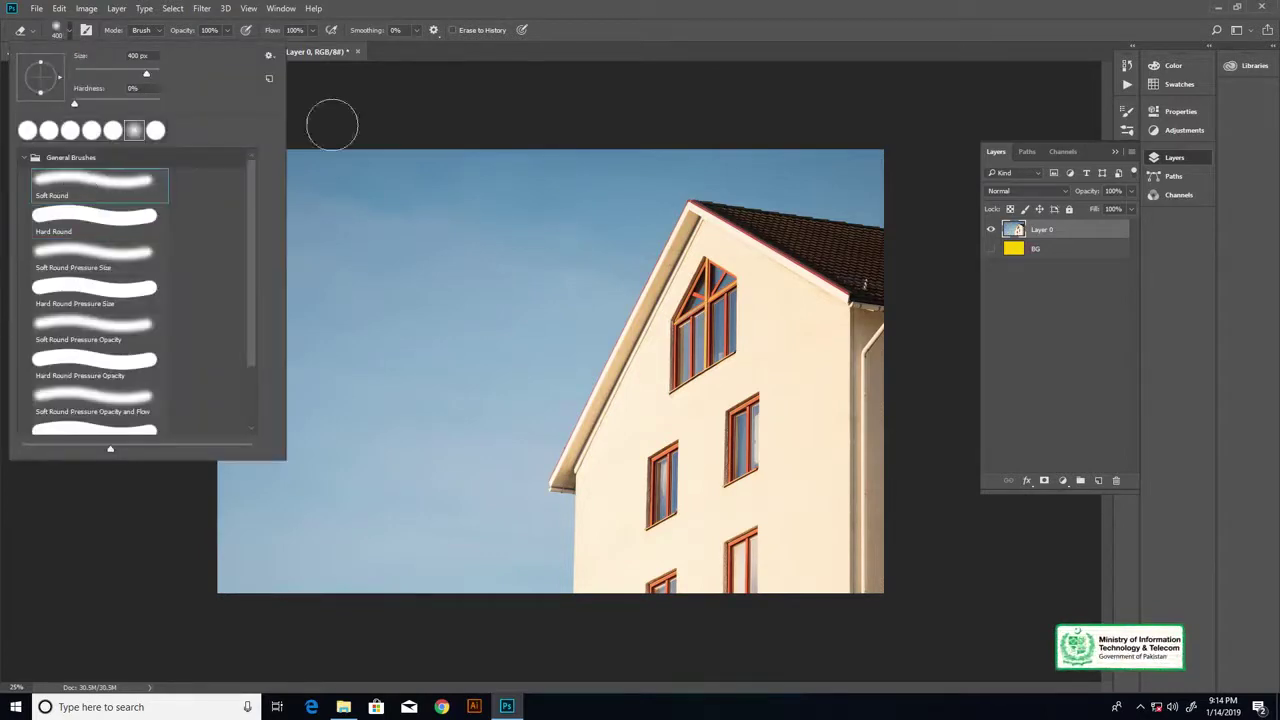
pyautogui.press('Return')
pyautogui.moveTo(323, 169)
pyautogui.mouseDown()
pyautogui.moveTo(243, 194)
pyautogui.moveTo(240, 180)
pyautogui.moveTo(270, 239)
pyautogui.moveTo(357, 186)
pyautogui.moveTo(269, 283)
pyautogui.moveTo(349, 274)
pyautogui.moveTo(283, 206)
pyautogui.moveTo(409, 257)
pyautogui.moveTo(317, 354)
pyautogui.moveTo(234, 409)
pyautogui.moveTo(238, 488)
pyautogui.moveTo(309, 454)
pyautogui.moveTo(229, 531)
pyautogui.moveTo(277, 343)
pyautogui.mouseUp()
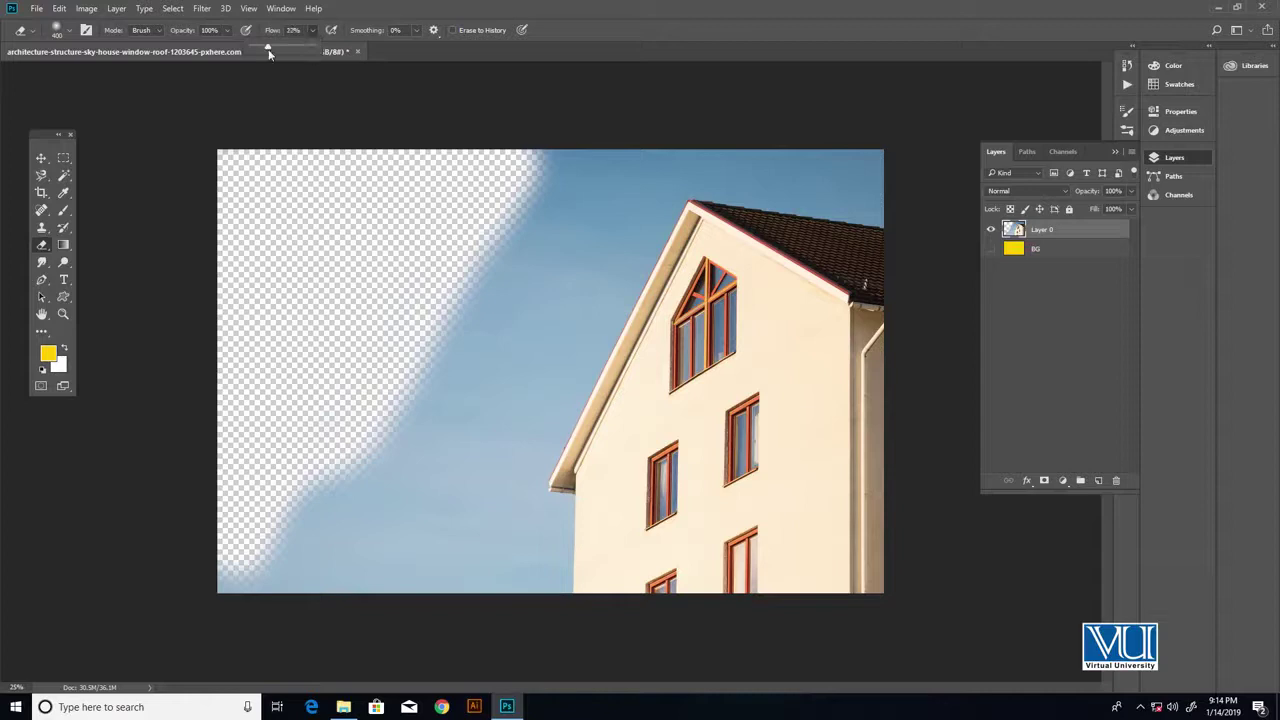
# - Lower eraser flow to 15% and fade more of the sky toward the lower left
pyautogui.moveTo(264, 52); pyautogui.dragTo(258, 52)
pyautogui.moveTo(537, 166)
pyautogui.mouseDown()
pyautogui.moveTo(529, 243)
pyautogui.moveTo(497, 266)
pyautogui.moveTo(449, 347)
pyautogui.moveTo(477, 351)
pyautogui.moveTo(422, 397)
pyautogui.mouseUp()
pyautogui.moveTo(397, 444)
pyautogui.mouseDown()
pyautogui.moveTo(317, 506)
pyautogui.moveTo(290, 553)
pyautogui.moveTo(366, 523)
pyautogui.moveTo(420, 531)
pyautogui.moveTo(463, 477)
pyautogui.moveTo(456, 578)
pyautogui.moveTo(489, 406)
pyautogui.moveTo(572, 160)
pyautogui.mouseUp()
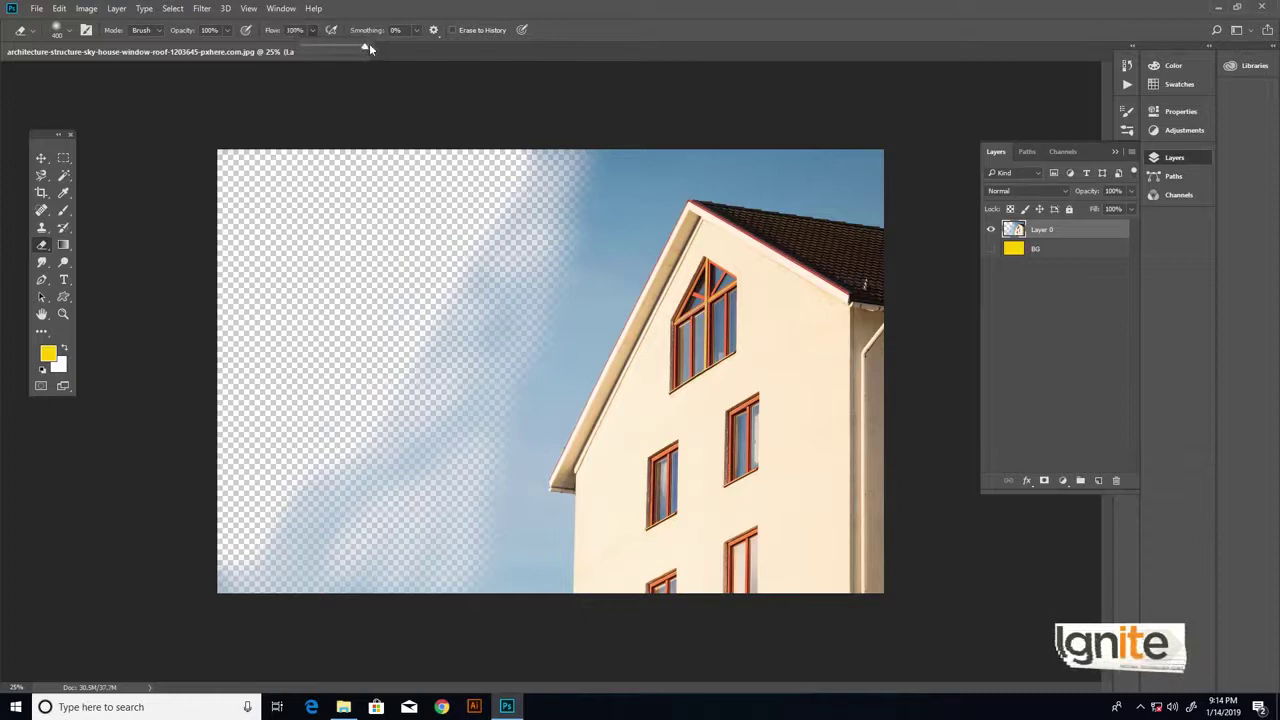
# - Switch to Hard Round and clear scalloped patches across the upper and left sky
pyautogui.click(60, 30)
pyautogui.click(120, 288)
pyautogui.click(805, 226)
pyautogui.moveTo(809, 223)
pyautogui.mouseDown()
pyautogui.moveTo(780, 281)
pyautogui.moveTo(700, 243)
pyautogui.moveTo(711, 366)
pyautogui.moveTo(566, 320)
pyautogui.mouseUp()
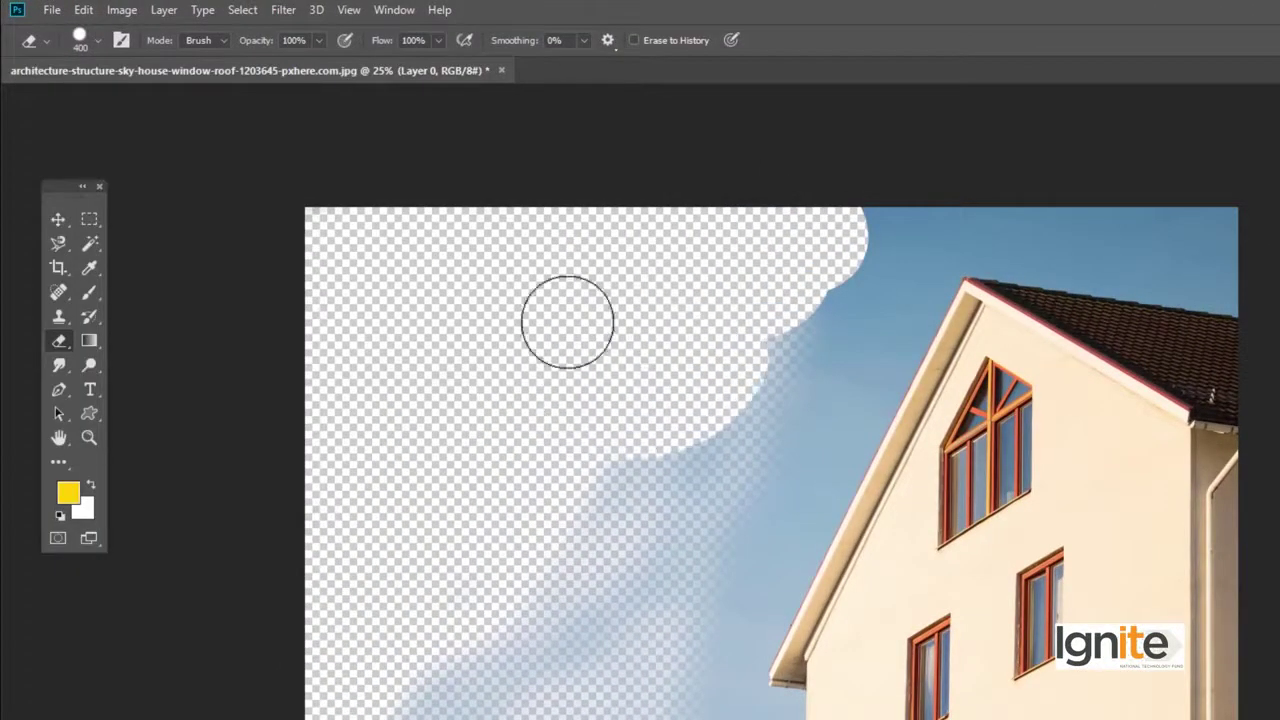
pyautogui.moveTo(586, 457)
pyautogui.mouseDown()
pyautogui.moveTo(594, 586)
pyautogui.moveTo(570, 592)
pyautogui.mouseUp()
pyautogui.moveTo(498, 625); pyautogui.dragTo(407, 715)
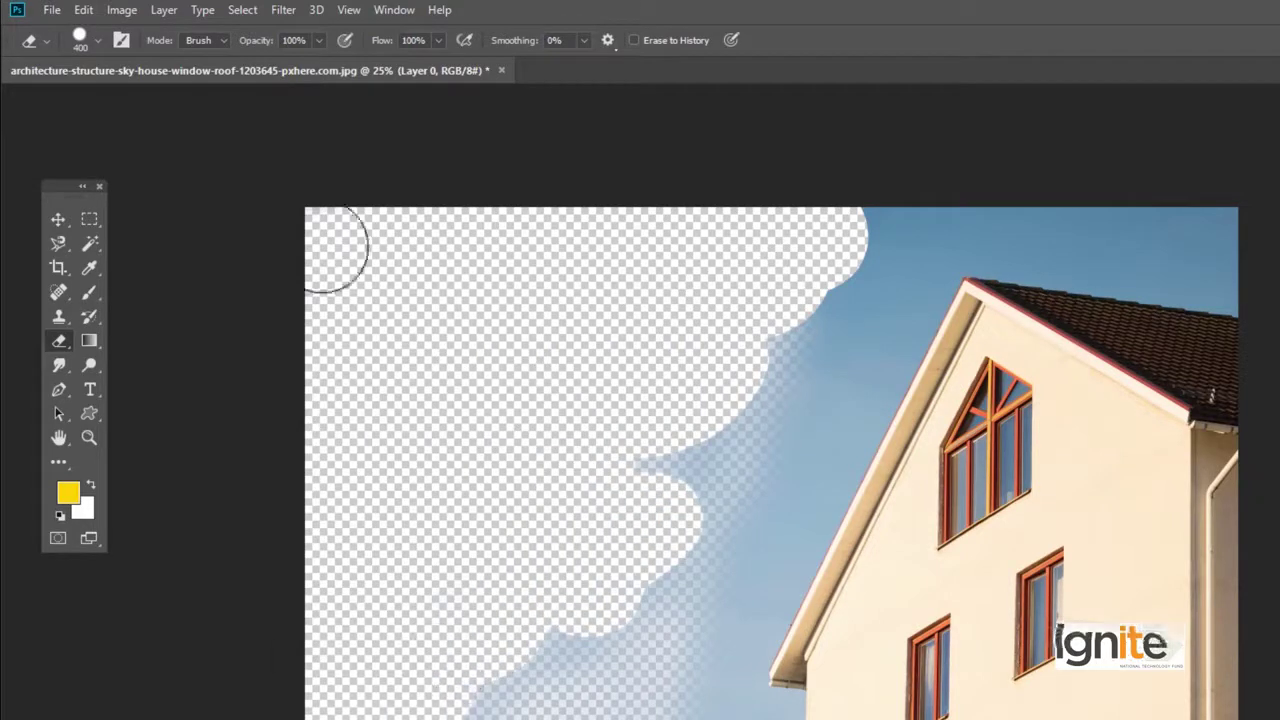
# - With Soft Round and smoothing near 100%, erase the sky down to a band along the roof
pyautogui.click(99, 40)
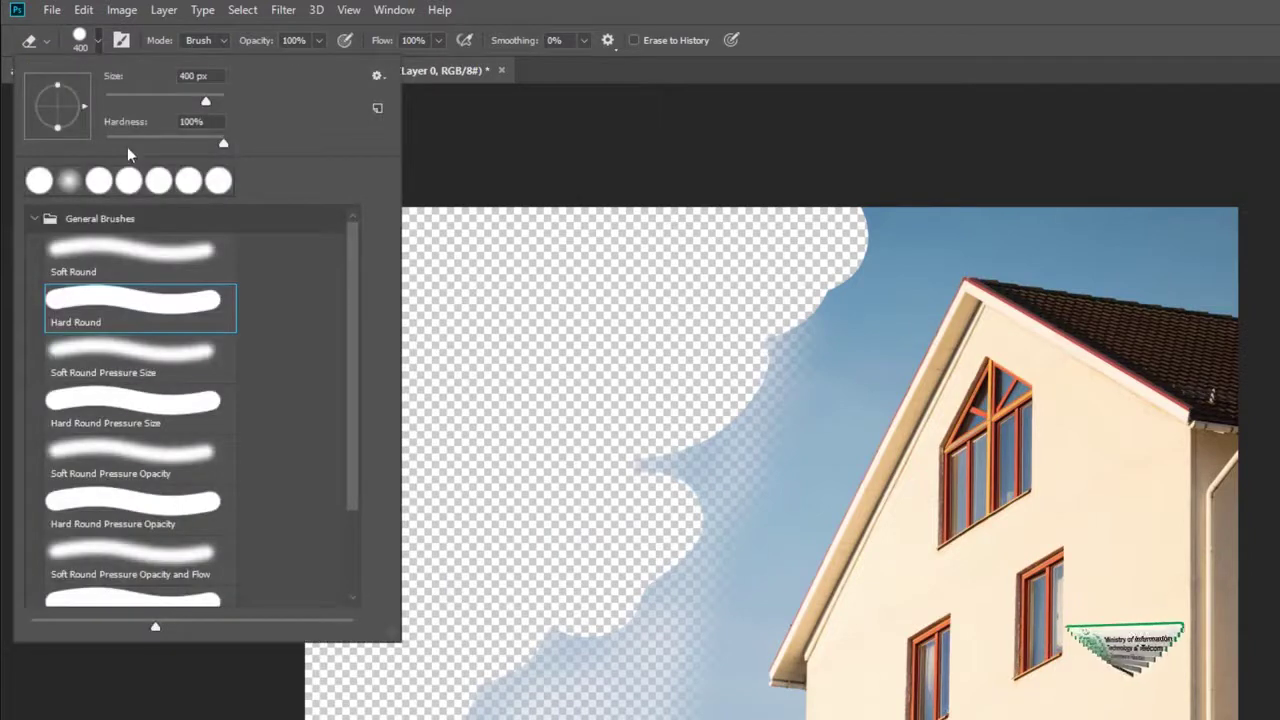
pyautogui.click(68, 180)
pyautogui.click(520, 140)
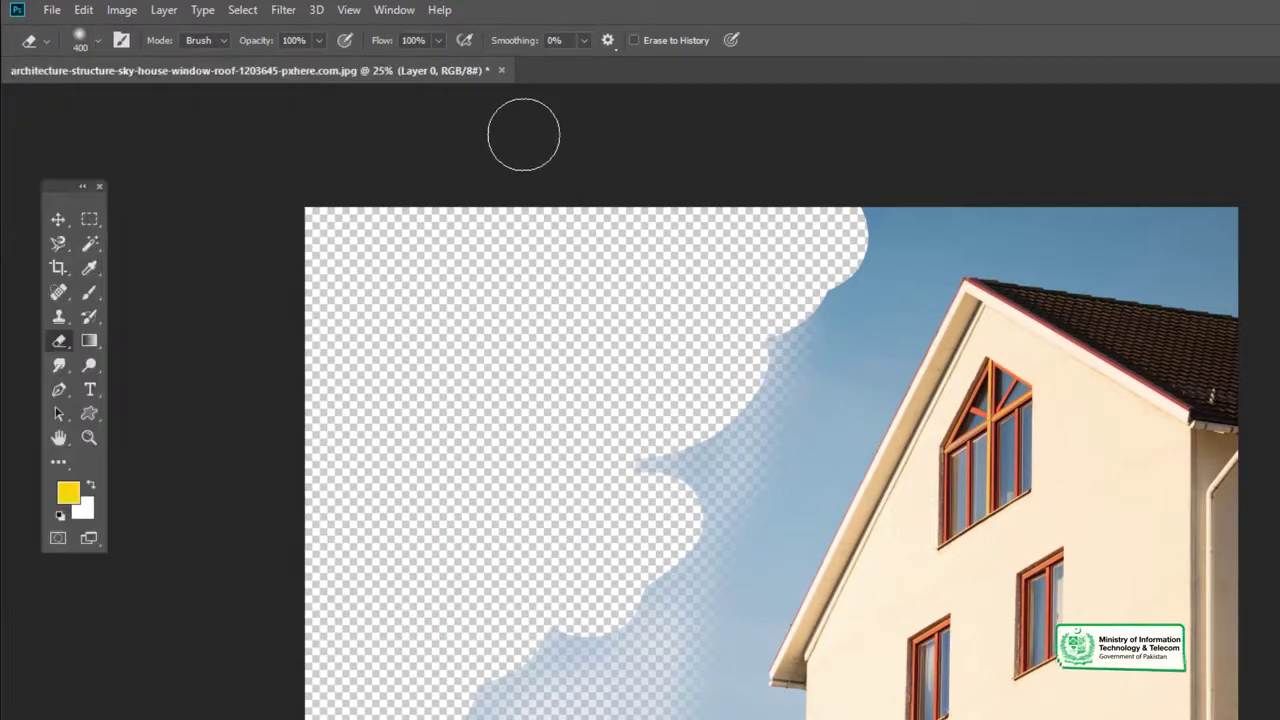
pyautogui.click(583, 41)
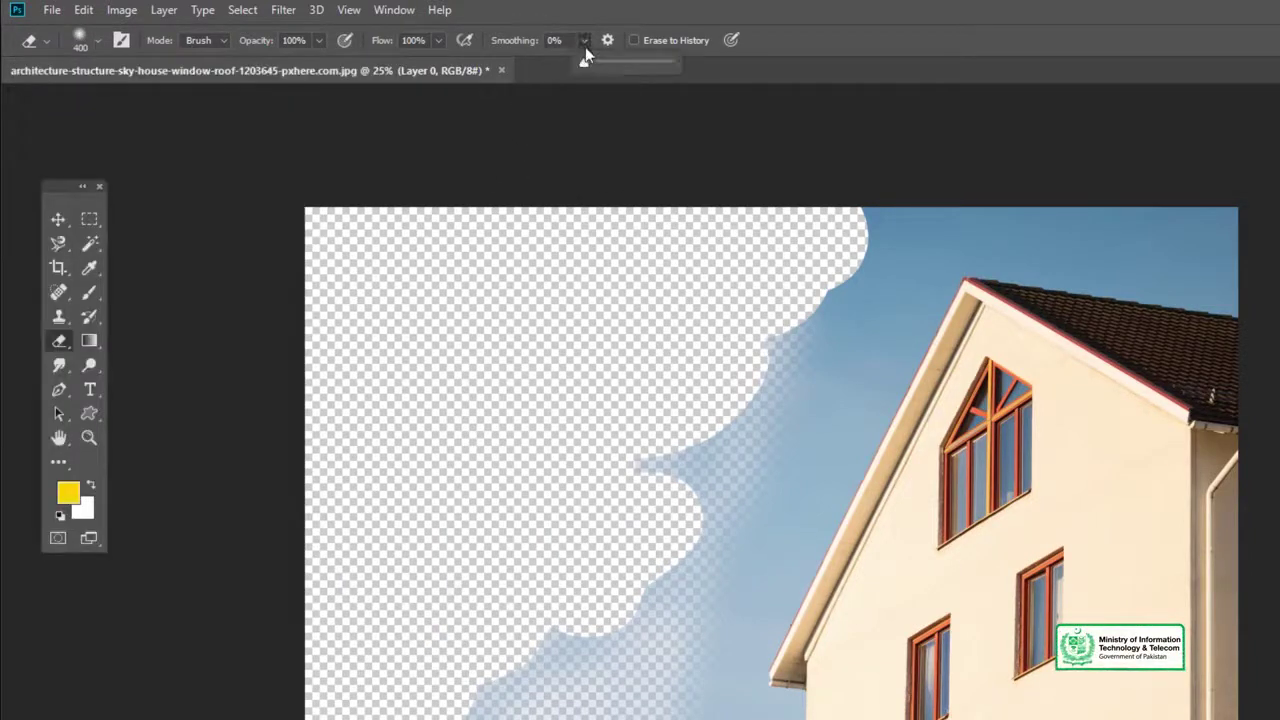
pyautogui.moveTo(591, 66); pyautogui.dragTo(670, 60)
pyautogui.click(850, 229)
pyautogui.moveTo(866, 229)
pyautogui.mouseDown()
pyautogui.moveTo(742, 433)
pyautogui.moveTo(671, 463)
pyautogui.moveTo(686, 531)
pyautogui.moveTo(648, 605)
pyautogui.moveTo(597, 654)
pyautogui.moveTo(586, 609)
pyautogui.moveTo(482, 712)
pyautogui.mouseUp()
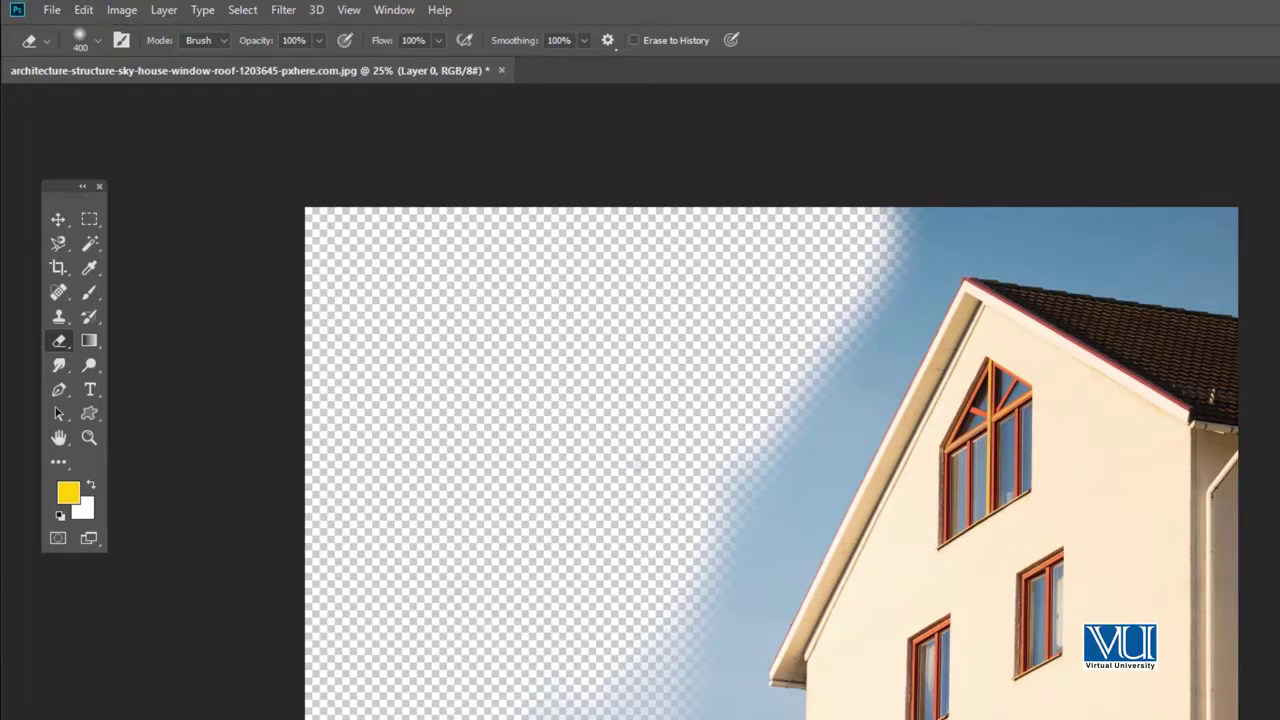
pyautogui.moveTo(650, 695)
pyautogui.mouseDown()
pyautogui.moveTo(714, 574)
pyautogui.moveTo(690, 670)
pyautogui.mouseUp()
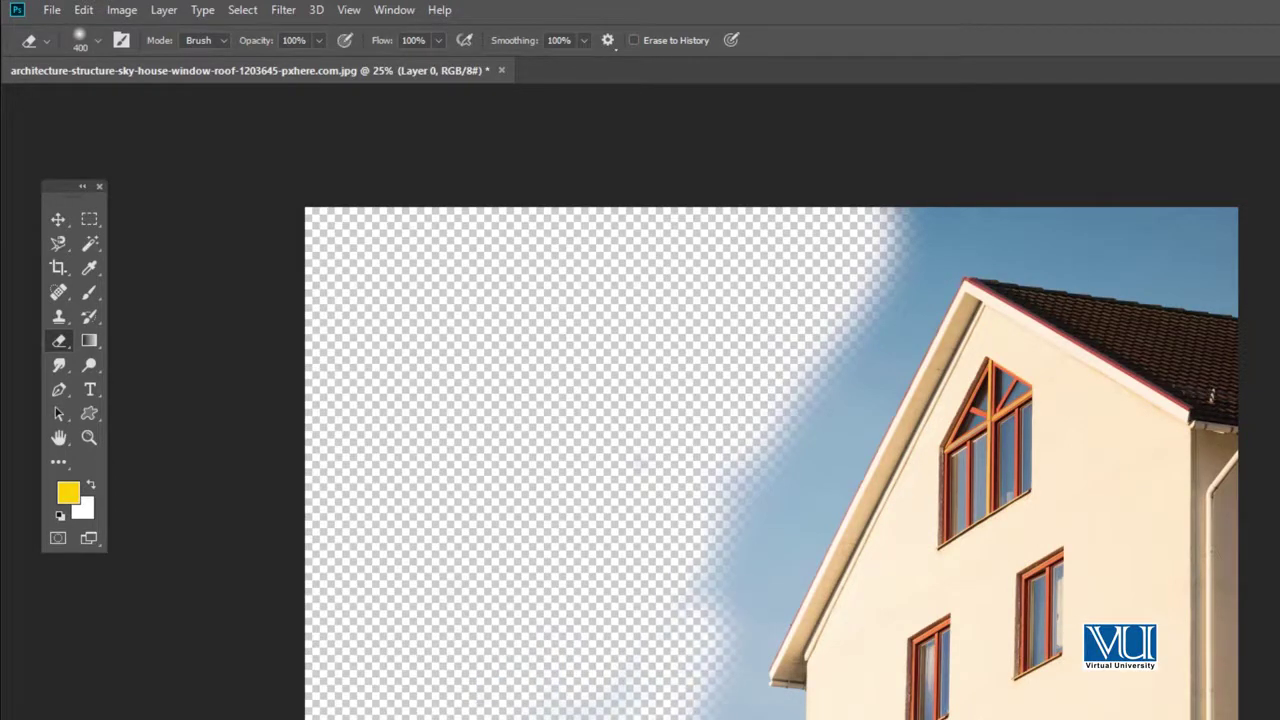
pyautogui.moveTo(687, 594); pyautogui.dragTo(914, 211)
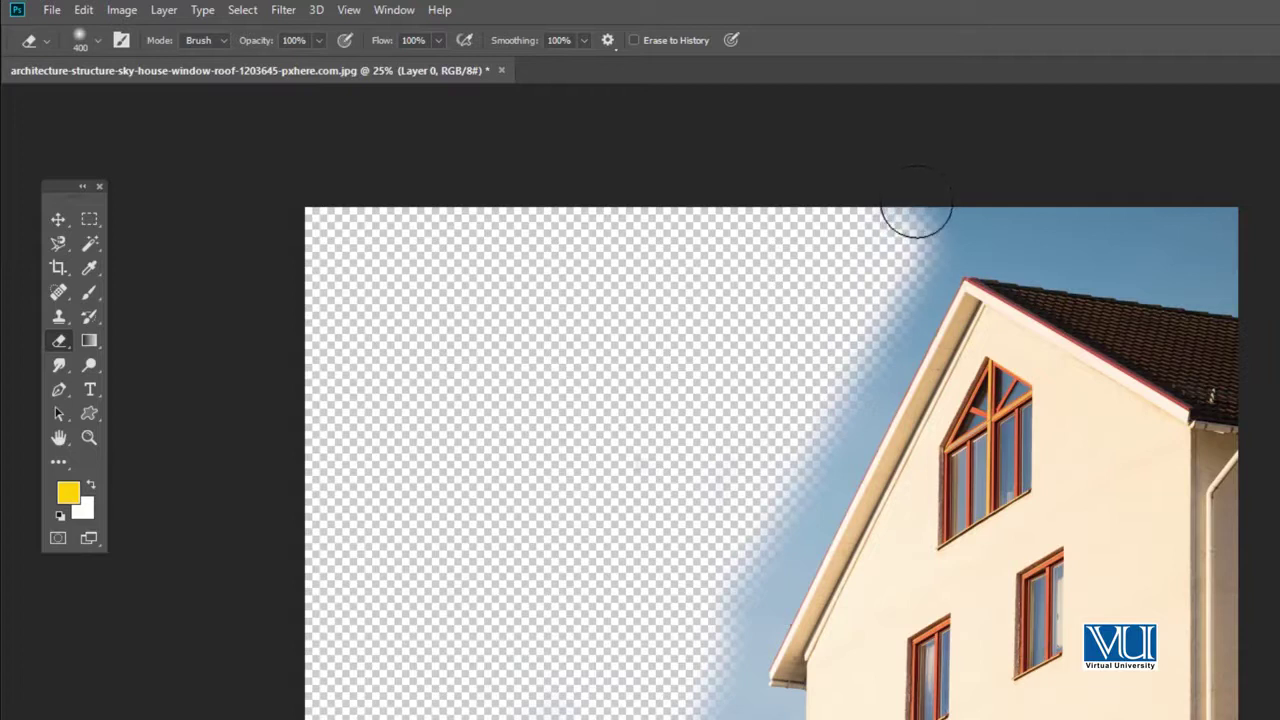
# - Lower smoothing to 22% and erase the remaining sky along the top-right
pyautogui.click(583, 40)
pyautogui.moveTo(592, 64); pyautogui.dragTo(518, 62)
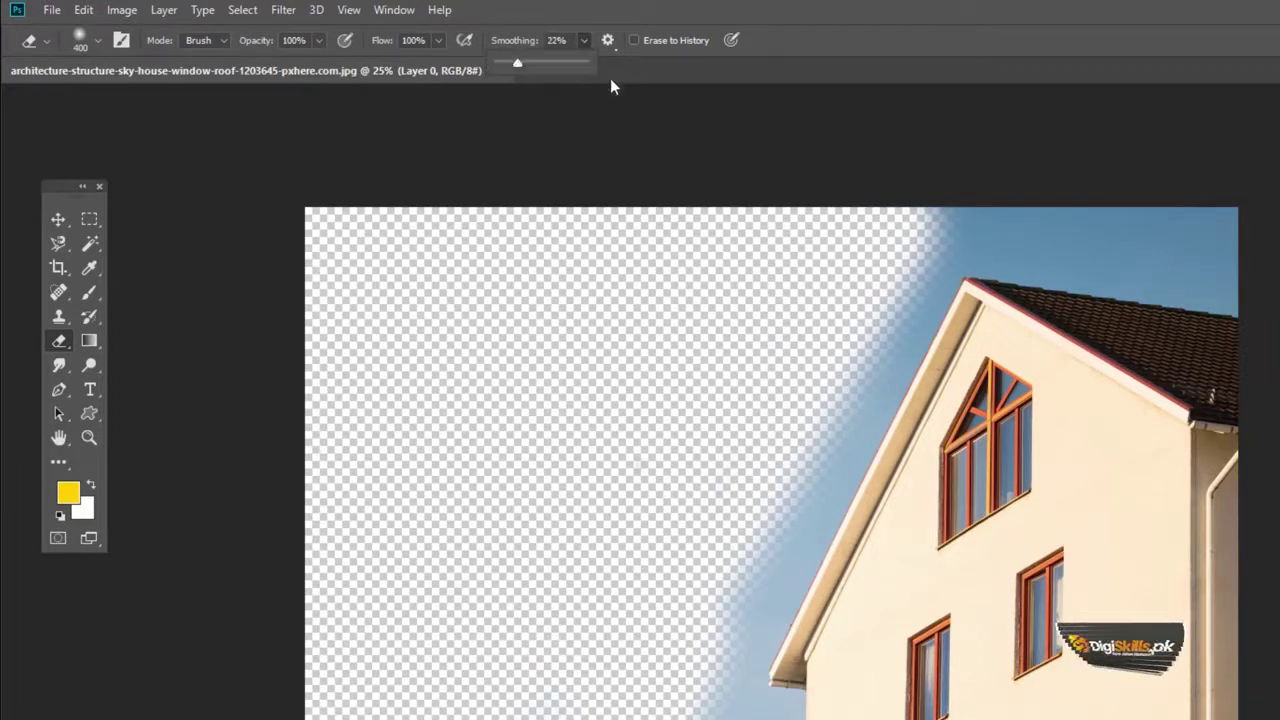
pyautogui.click(956, 208)
pyautogui.moveTo(1172, 222)
pyautogui.mouseDown()
pyautogui.moveTo(1230, 220)
pyautogui.moveTo(890, 212)
pyautogui.mouseUp()
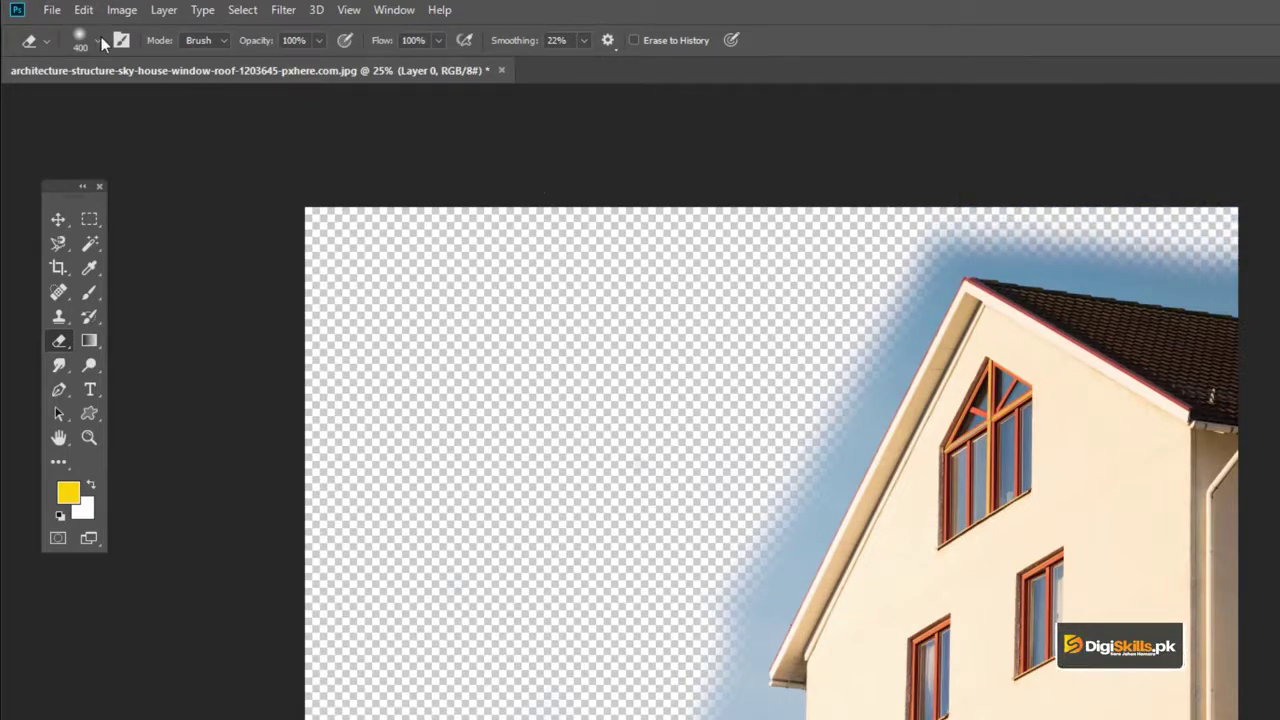
# - Switch the eraser to a smaller hard round tip and erase sky along the roof's left edge
pyautogui.click(98, 40)
pyautogui.click(100, 182)
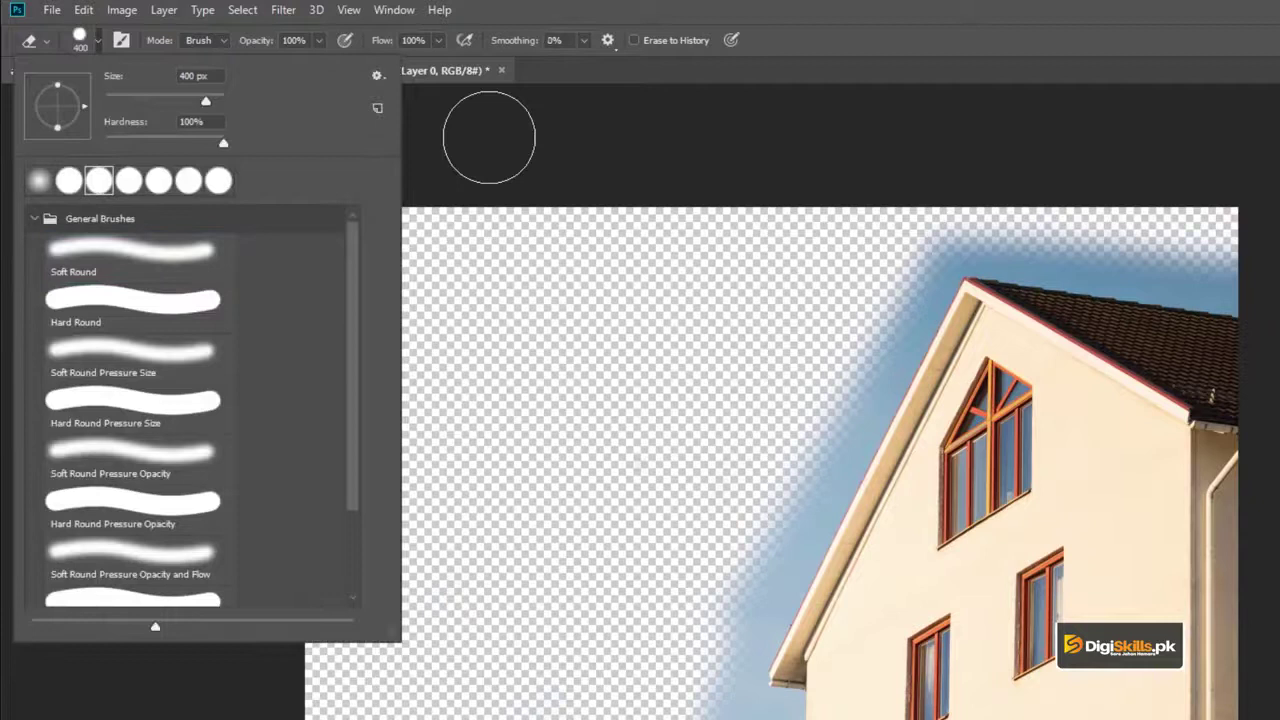
pyautogui.click(488, 137)
pyautogui.press('[')
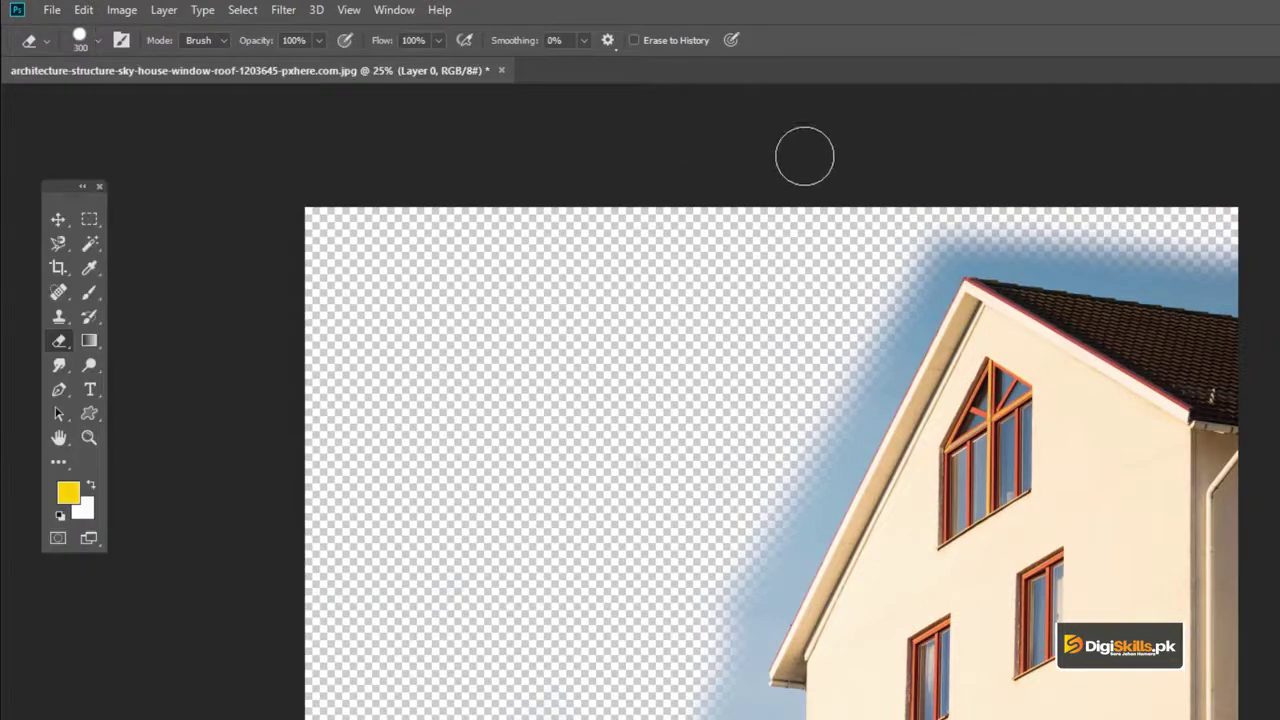
pyautogui.moveTo(950, 226)
pyautogui.mouseDown()
pyautogui.moveTo(909, 306)
pyautogui.moveTo(934, 266)
pyautogui.moveTo(883, 229)
pyautogui.mouseUp()
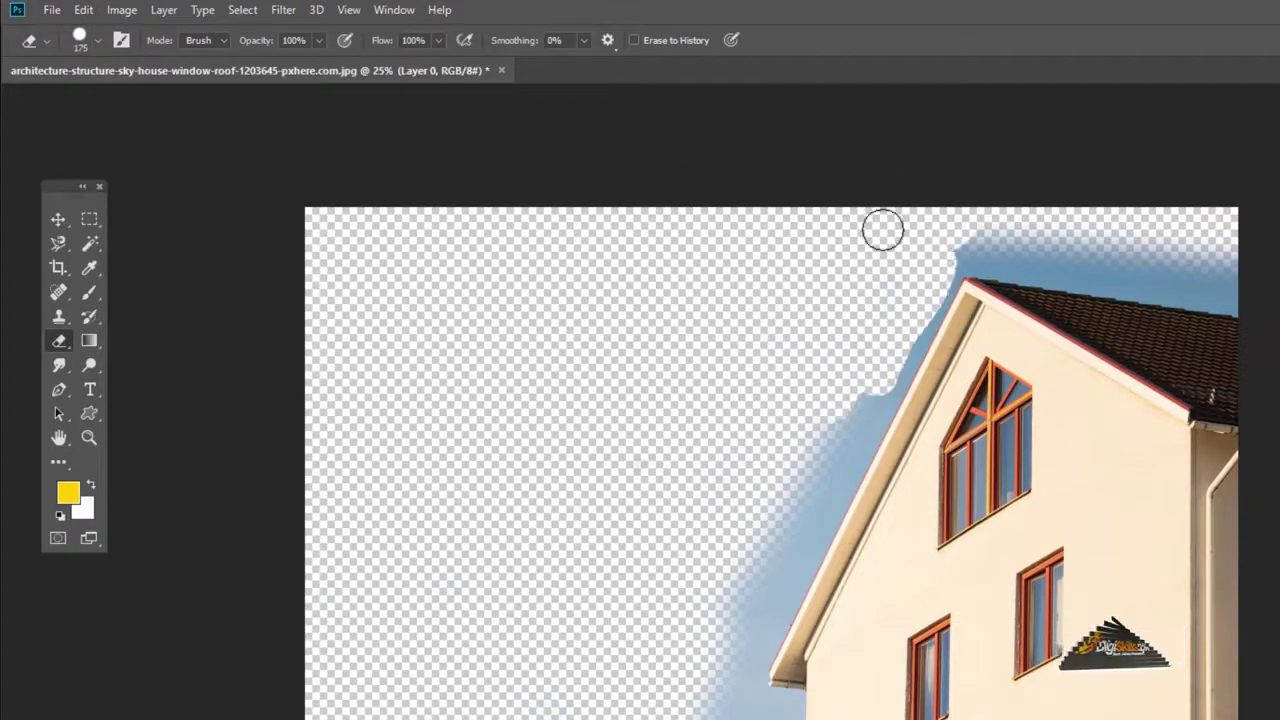
# - With a larger eraser, clear the blue sky above and along the roofline, undoing two bad strokes
pyautogui.press(']')
pyautogui.press(']')
pyautogui.press(']')
pyautogui.press(']')
pyautogui.press(']')
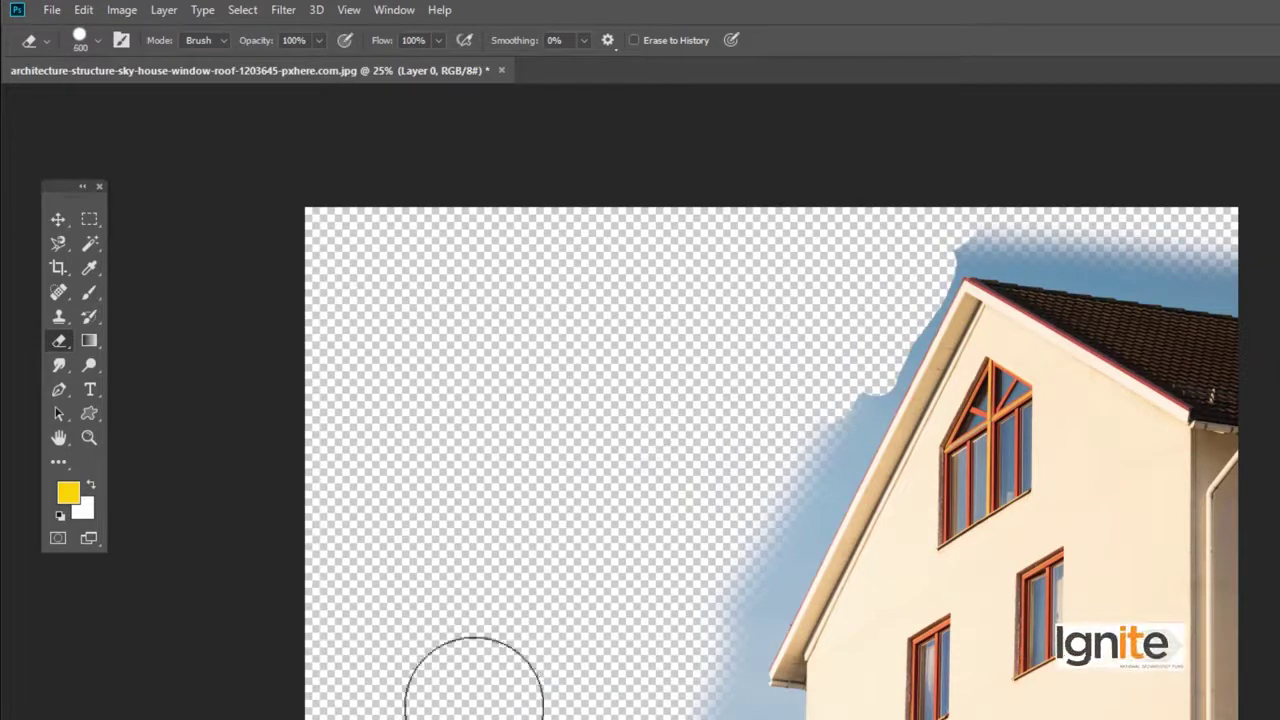
pyautogui.moveTo(963, 243); pyautogui.dragTo(1222, 275)
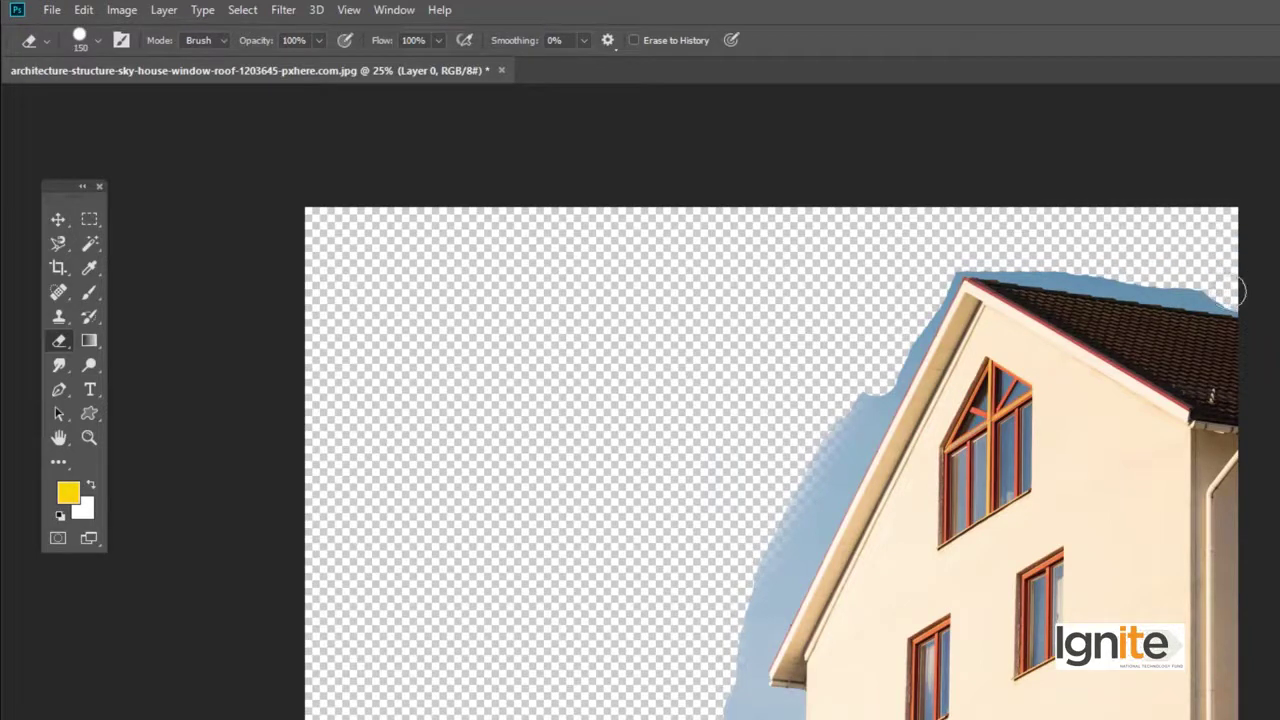
pyautogui.moveTo(1215, 290); pyautogui.dragTo(968, 256)
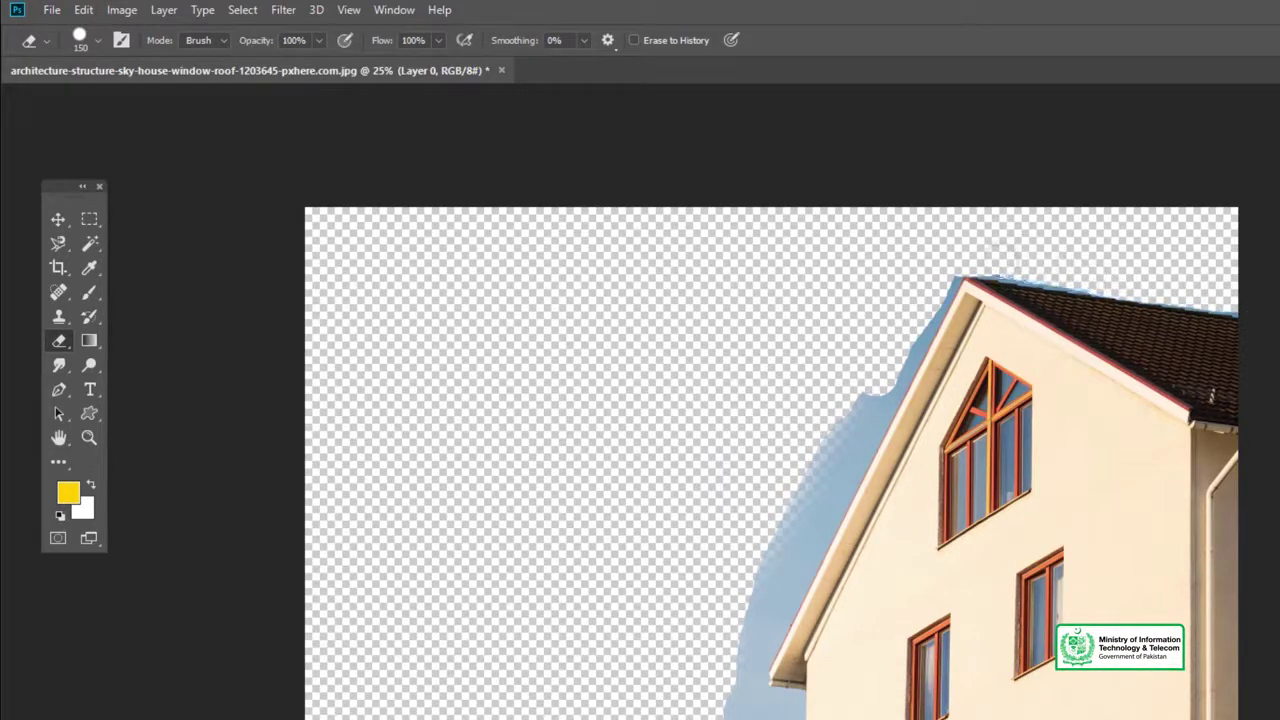
pyautogui.moveTo(943, 275)
pyautogui.mouseDown()
pyautogui.moveTo(911, 347)
pyautogui.moveTo(957, 715)
pyautogui.mouseUp()
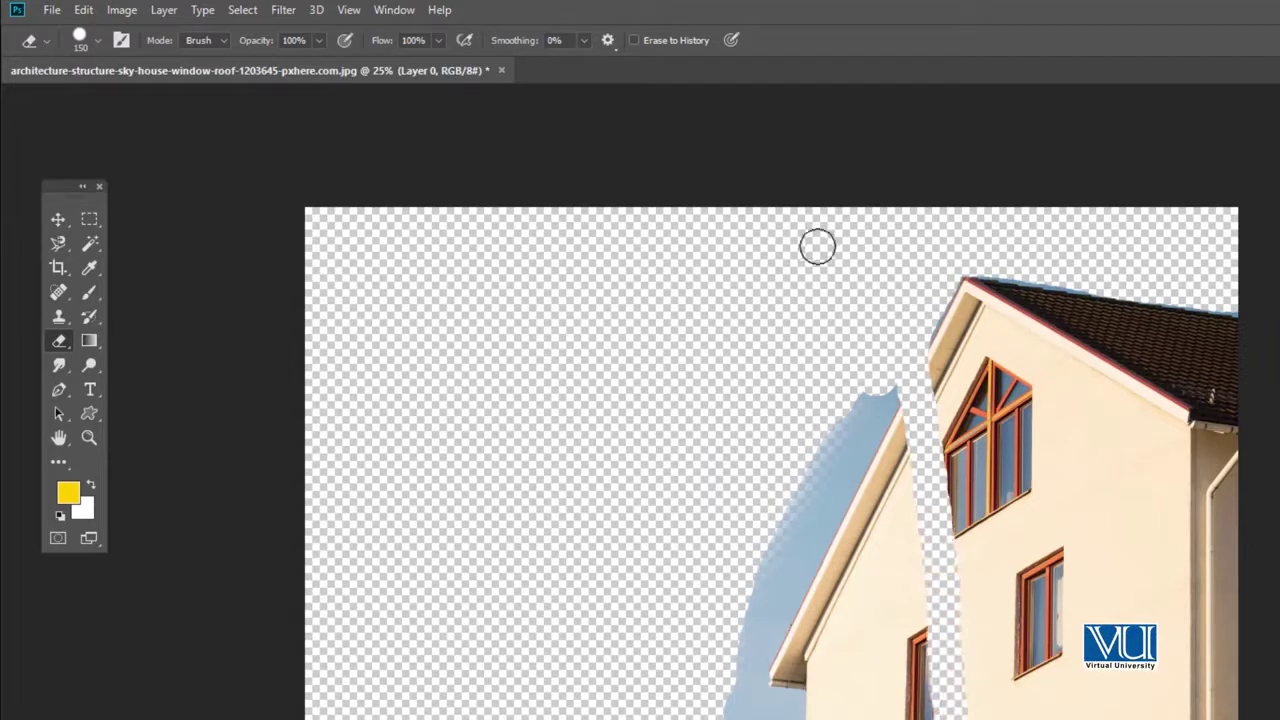
pyautogui.hotkey('ctrl', 'z')
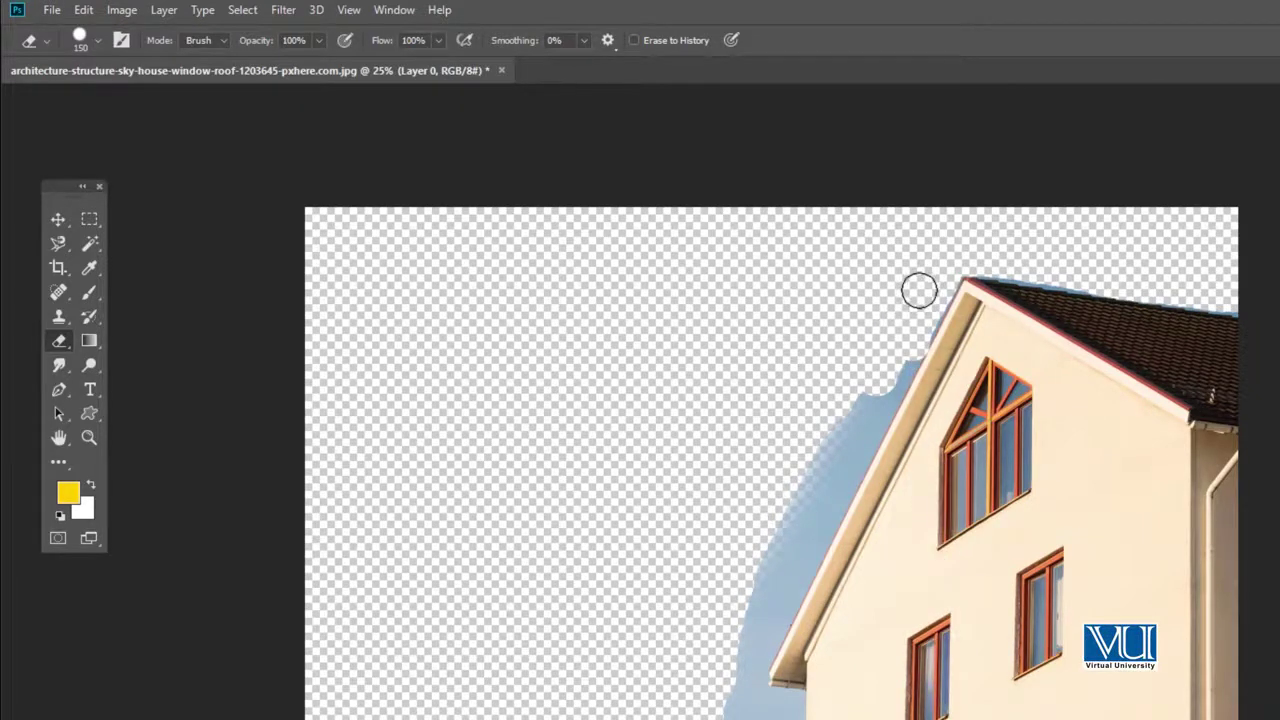
pyautogui.moveTo(885, 386)
pyautogui.mouseDown()
pyautogui.moveTo(817, 557)
pyautogui.moveTo(766, 640)
pyautogui.mouseUp()
pyautogui.hotkey('ctrl', 'z')
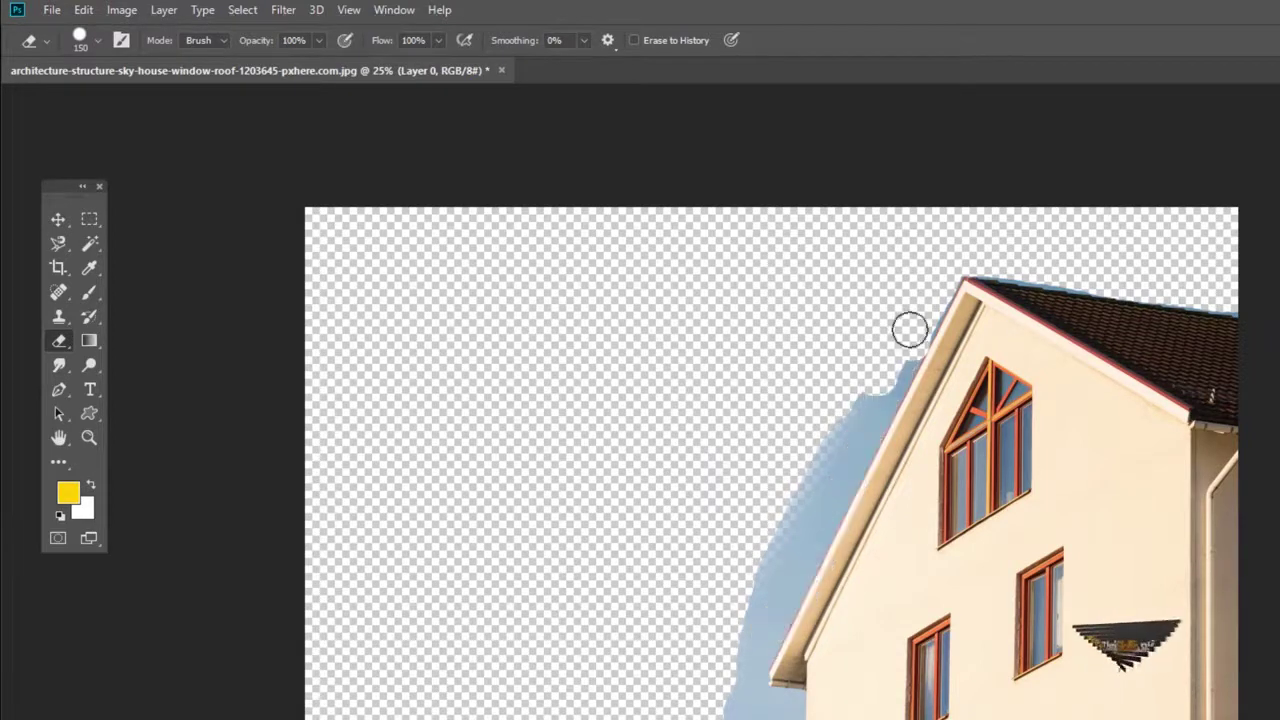
pyautogui.moveTo(874, 415)
pyautogui.mouseDown()
pyautogui.moveTo(860, 457)
pyautogui.moveTo(849, 420)
pyautogui.moveTo(818, 488)
pyautogui.moveTo(856, 463)
pyautogui.moveTo(786, 571)
pyautogui.moveTo(749, 674)
pyautogui.moveTo(788, 494)
pyautogui.mouseUp()
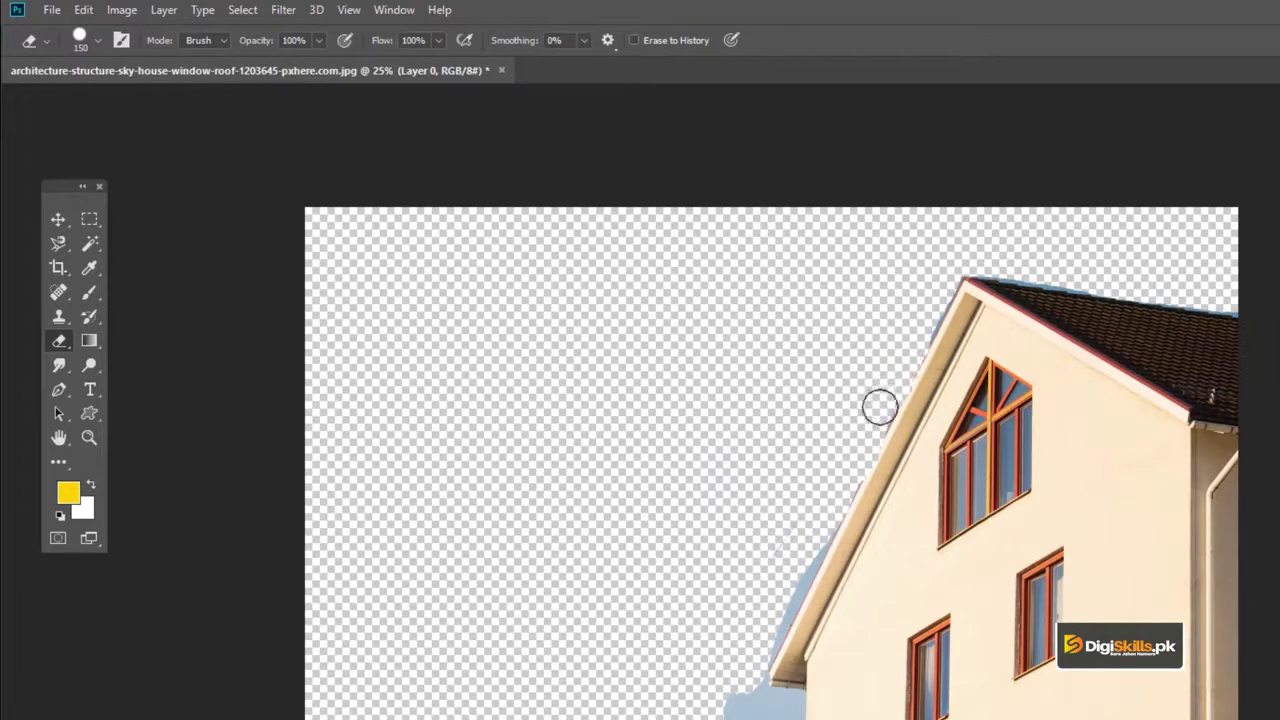
pyautogui.moveTo(811, 521); pyautogui.dragTo(768, 637)
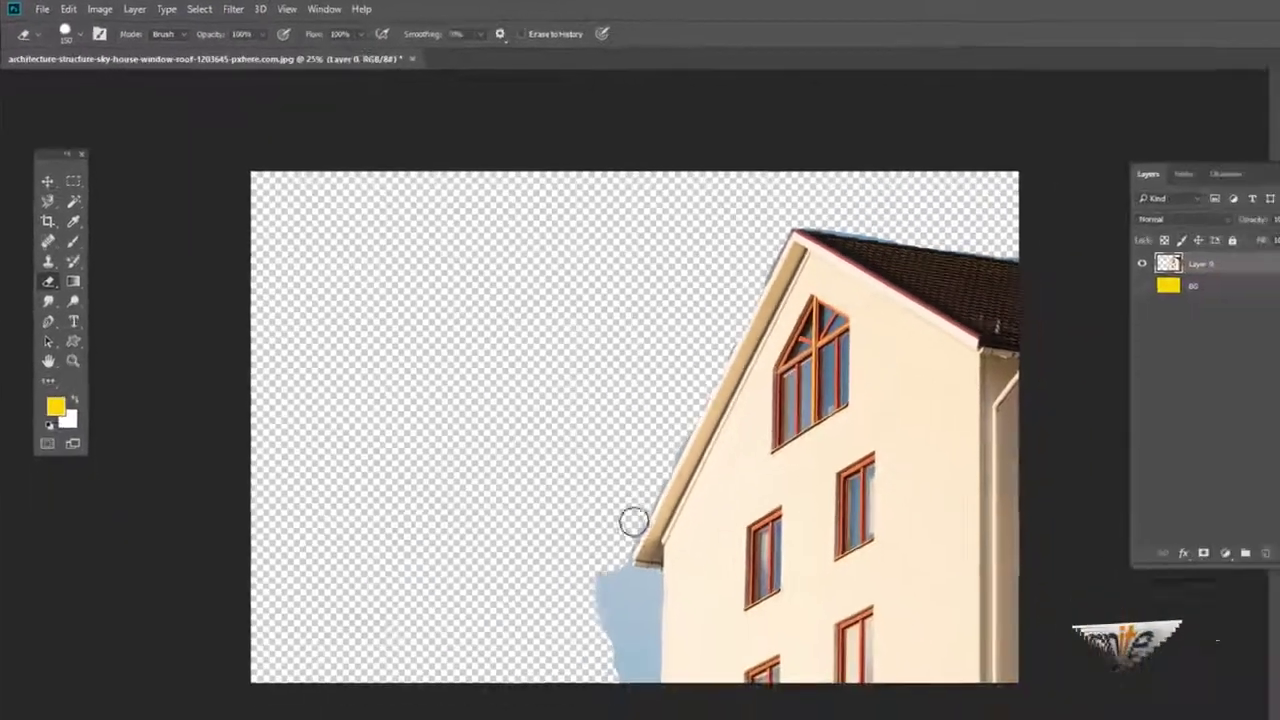
# - Erase the last sky at the lower-left corner, delete the house layer, and drag in the dahlia photo
pyautogui.moveTo(523, 540)
pyautogui.mouseDown()
pyautogui.moveTo(531, 583)
pyautogui.moveTo(534, 517)
pyautogui.moveTo(550, 507)
pyautogui.mouseUp()
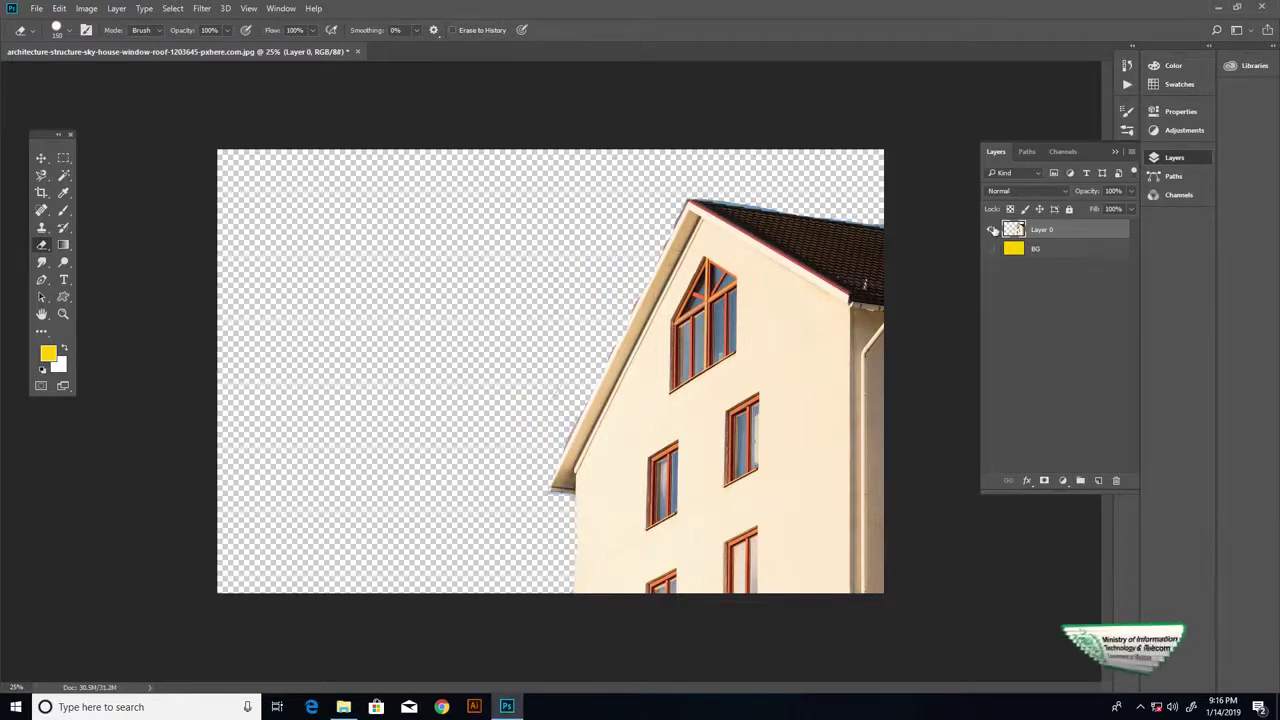
pyautogui.moveTo(998, 231); pyautogui.dragTo(1119, 483)
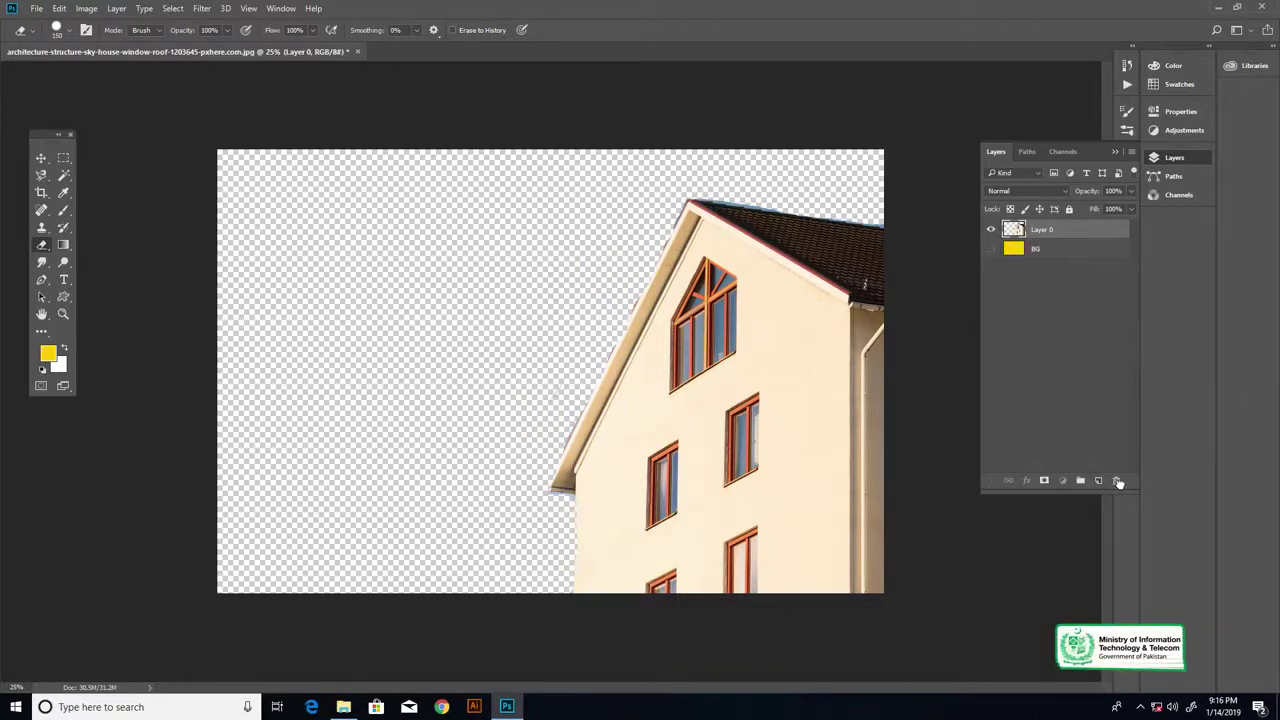
pyautogui.click(1218, 7)
pyautogui.moveTo(222, 88)
pyautogui.mouseDown()
pyautogui.moveTo(535, 547)
pyautogui.moveTo(528, 428)
pyautogui.mouseUp()
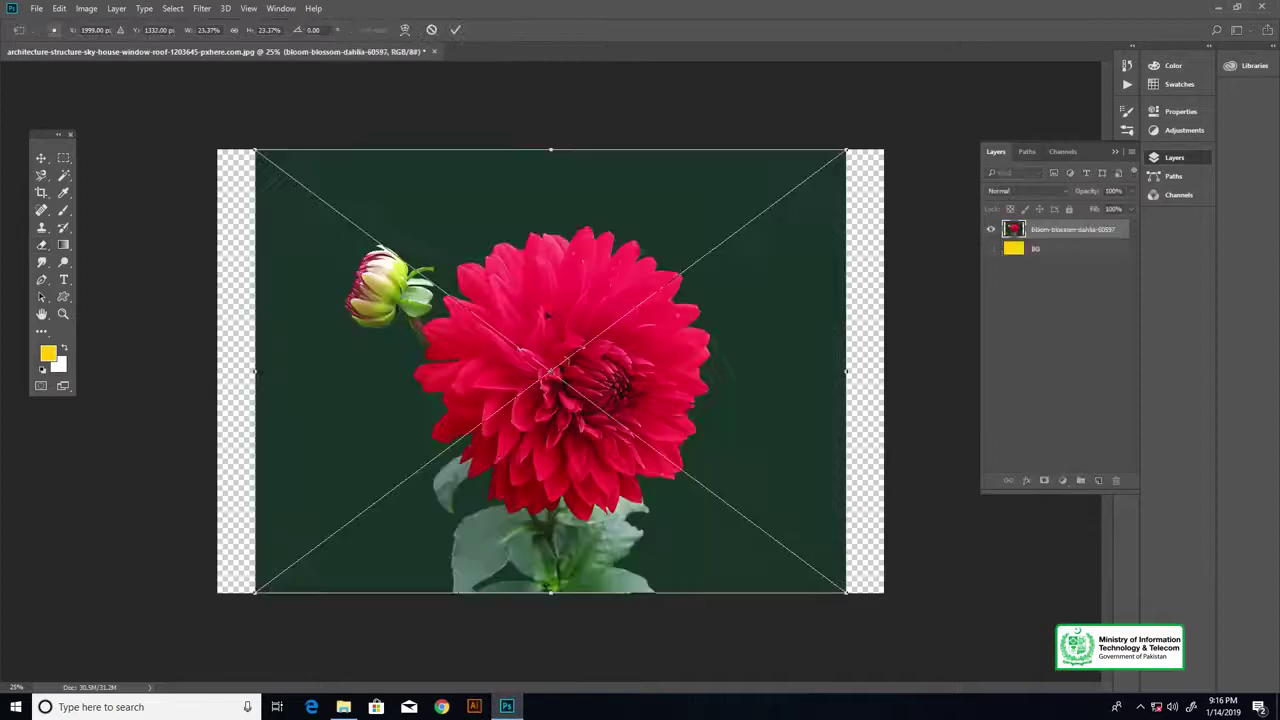
# - Place the dahlia photo, rasterize its layer, and scale it up to fill the whole canvas
pyautogui.press('Return')
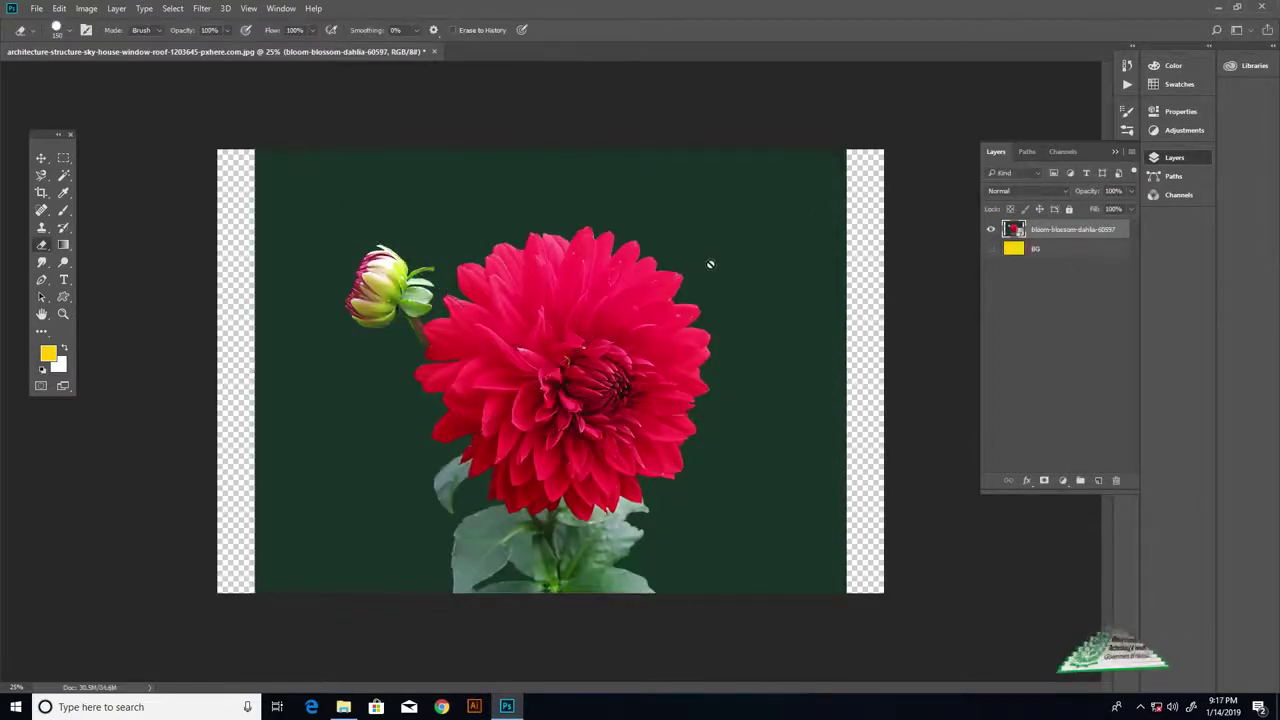
pyautogui.rightClick(1100, 229)
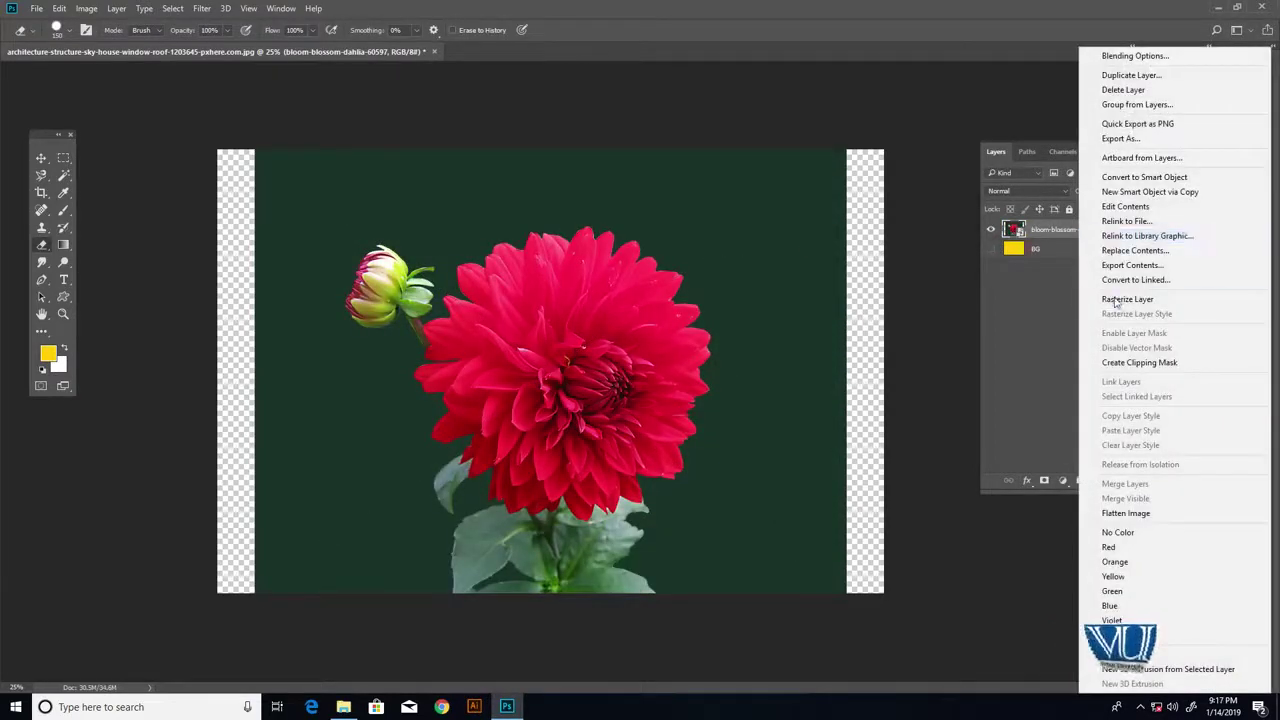
pyautogui.click(1127, 299)
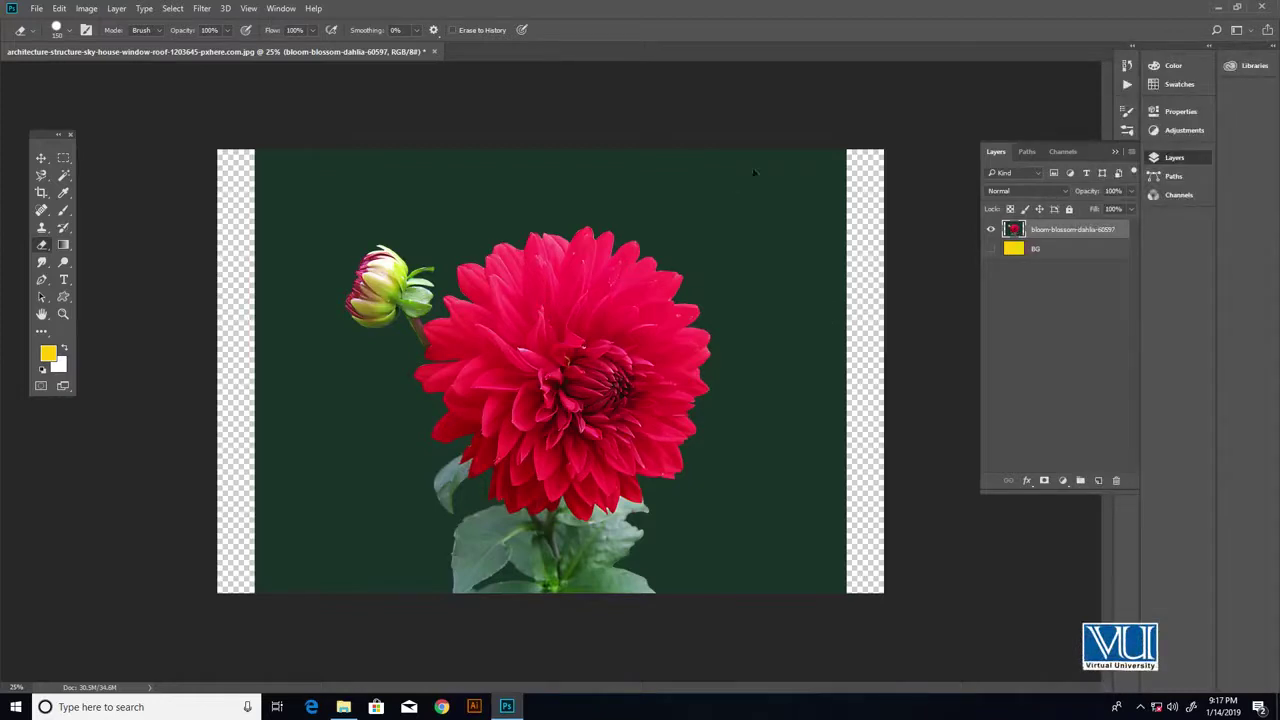
pyautogui.hotkey('ctrl', 't')
pyautogui.moveTo(846, 150); pyautogui.dragTo(900, 108)
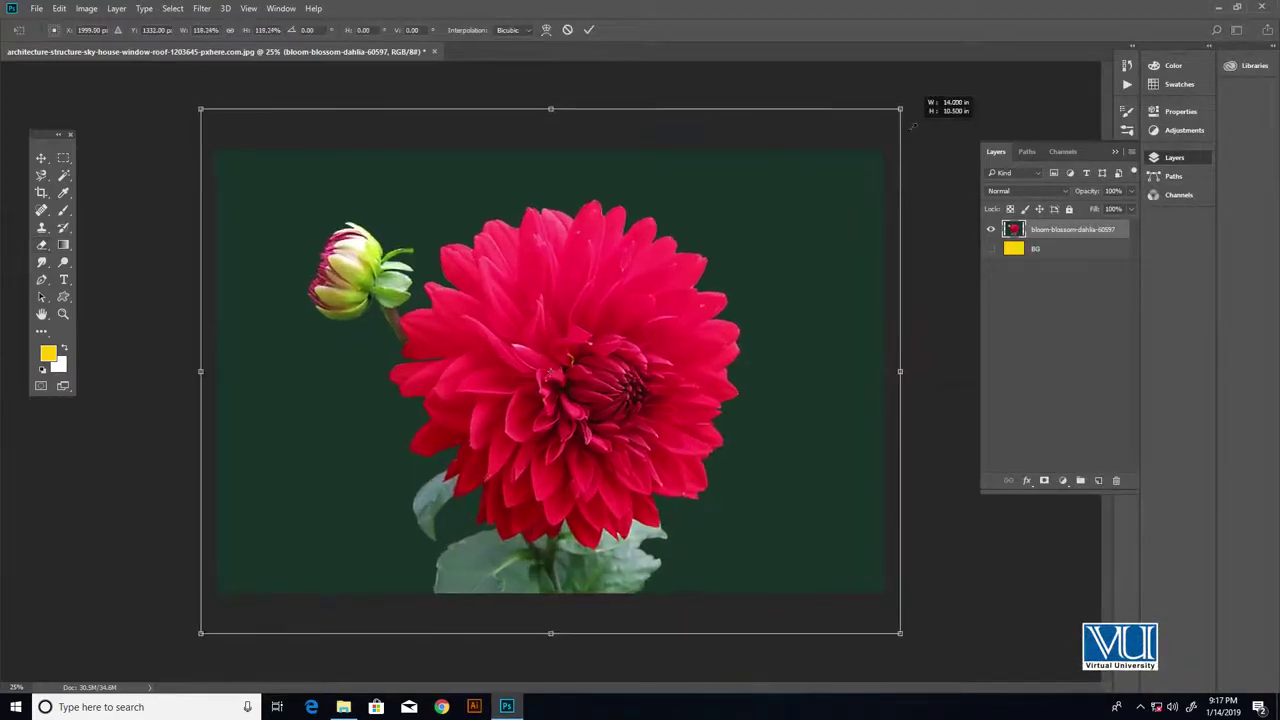
pyautogui.press('Return')
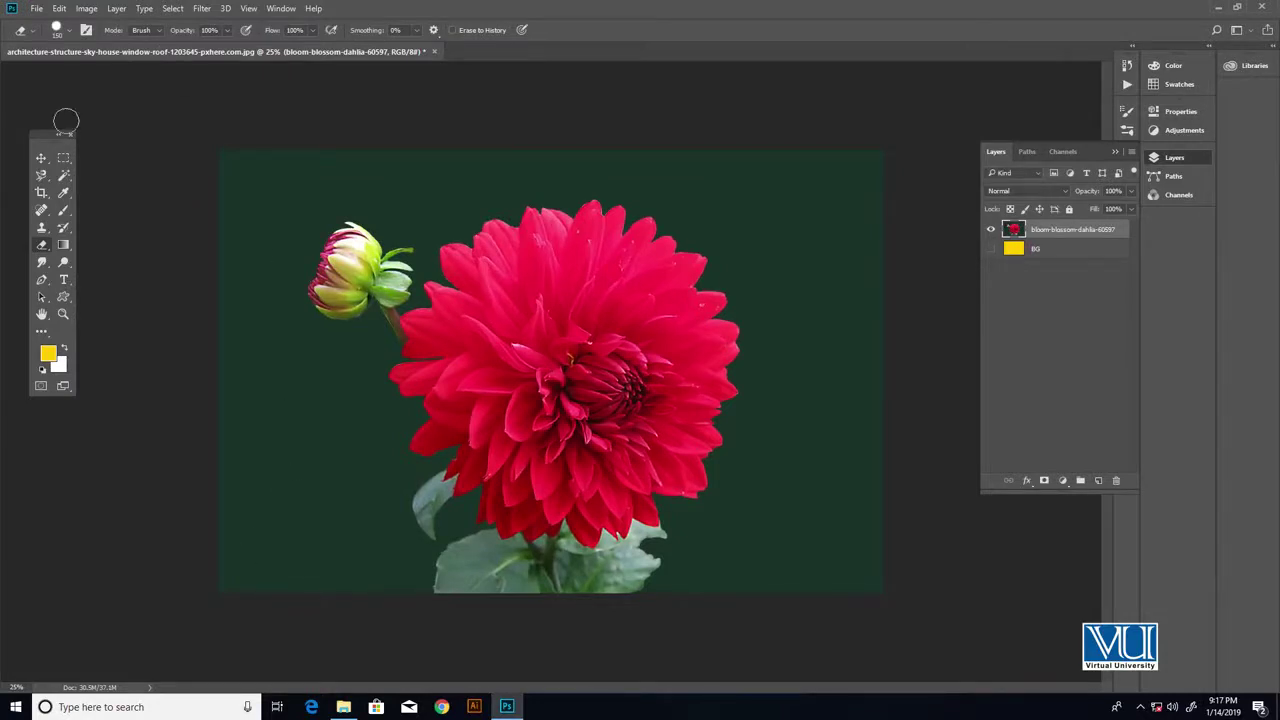
pyautogui.rightClick(41, 244)
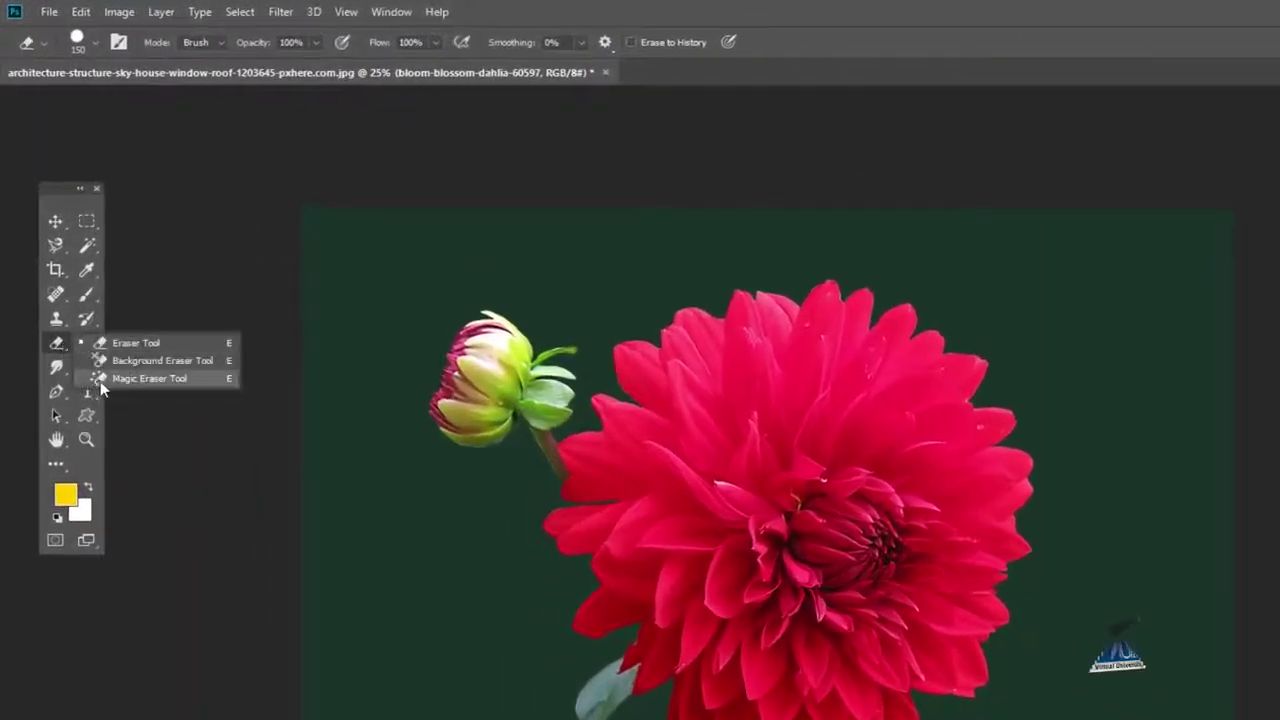
# - Magic Eraser the dahlia's dark green background and zoom in to inspect the petal edges
pyautogui.click(169, 378)
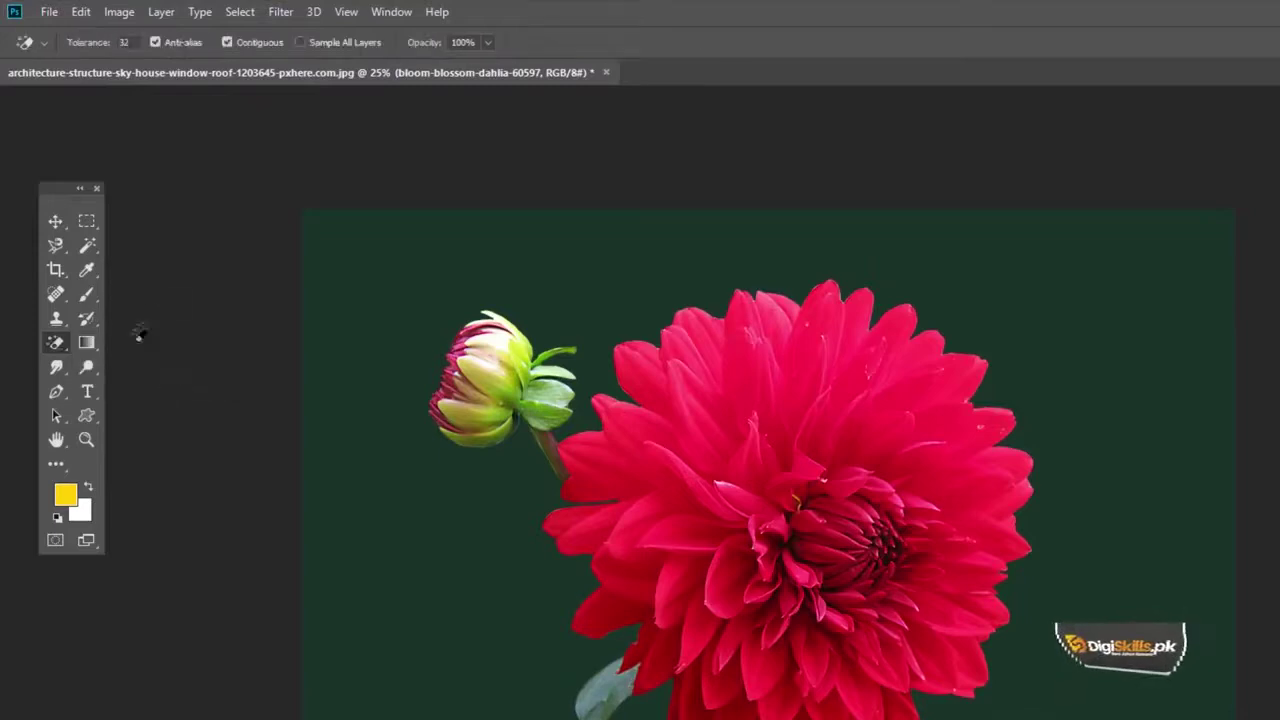
pyautogui.click(335, 252)
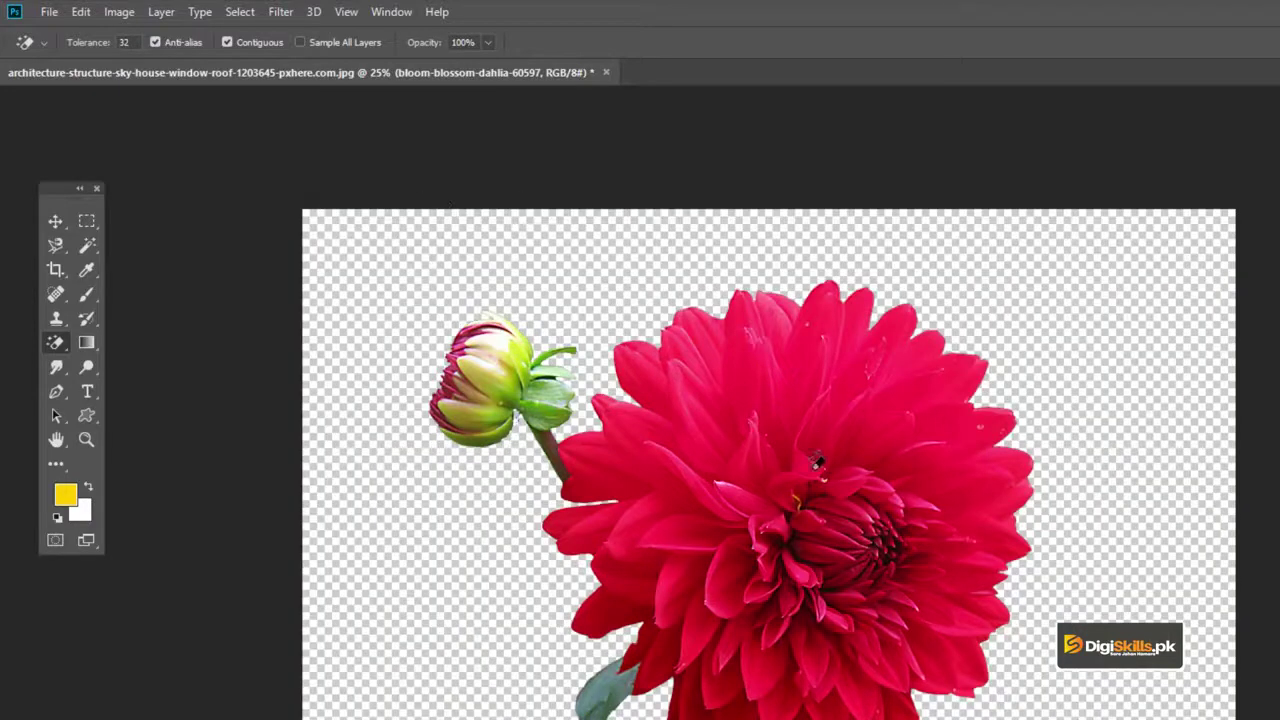
pyautogui.press('z')
pyautogui.click(802, 651)
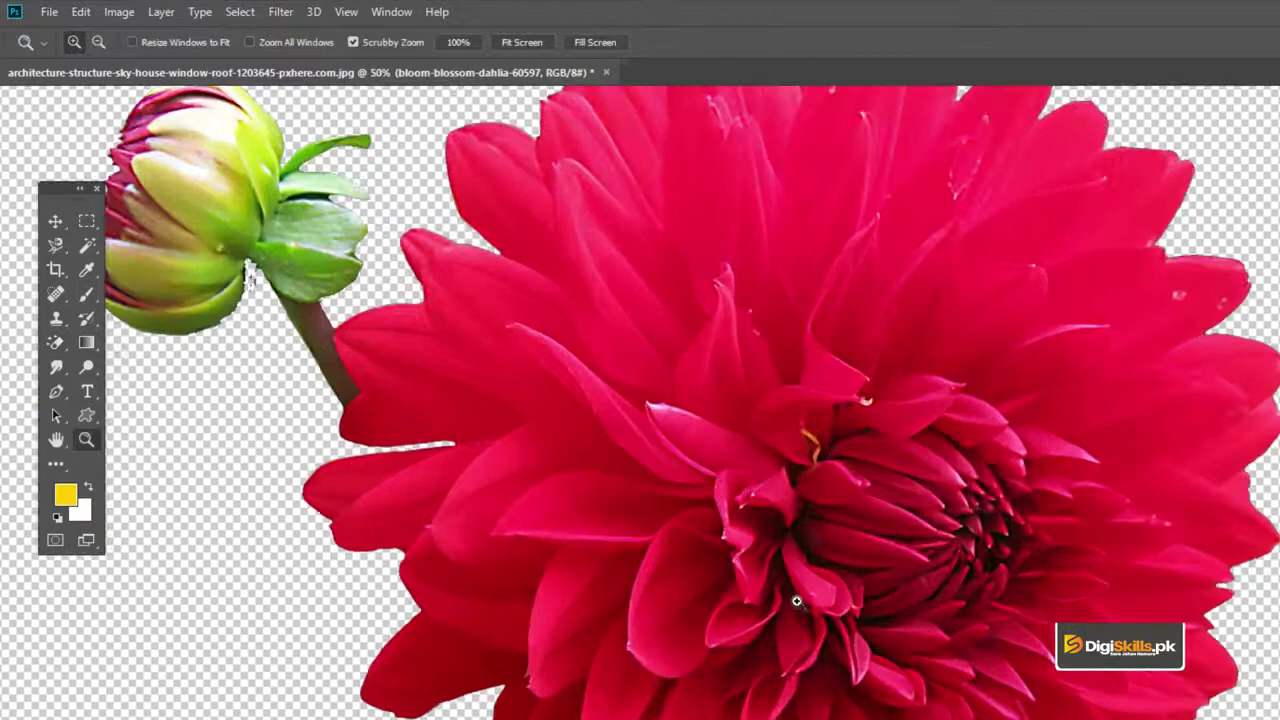
pyautogui.click(720, 486)
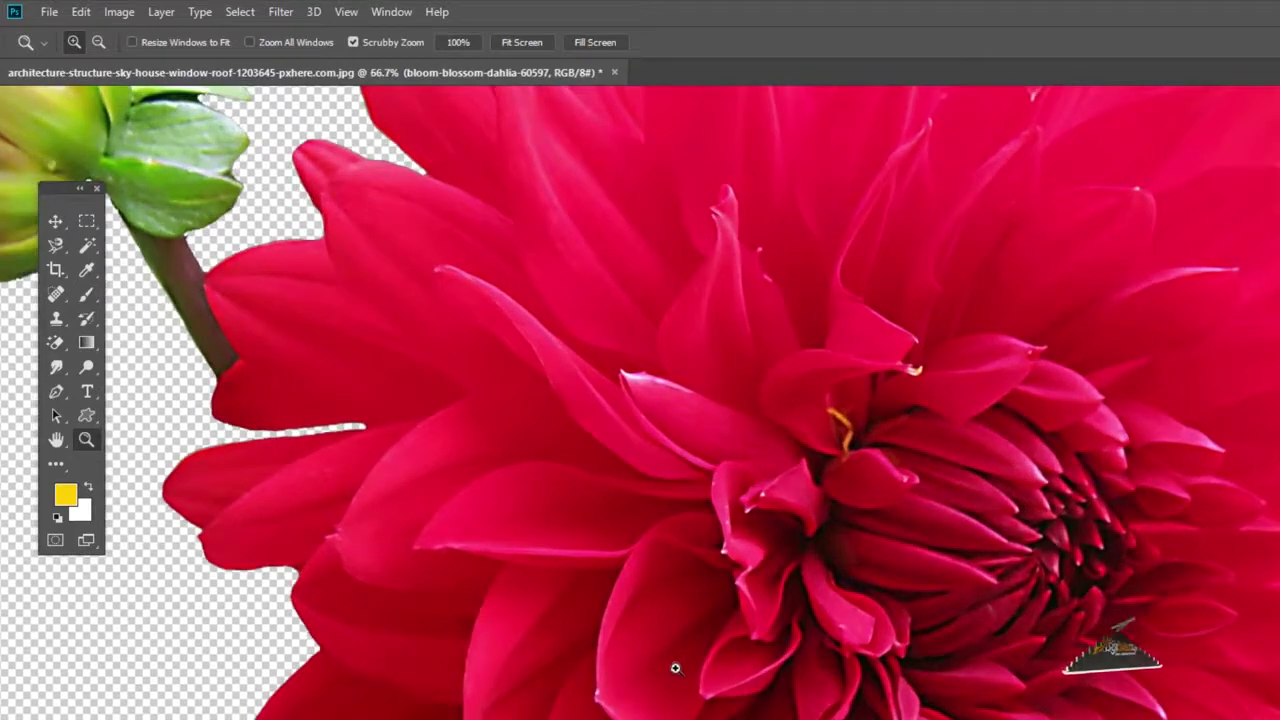
pyautogui.moveTo(703, 543)
pyautogui.mouseDown()
pyautogui.moveTo(701, 423)
pyautogui.moveTo(663, 443)
pyautogui.moveTo(623, 551)
pyautogui.moveTo(623, 280)
pyautogui.moveTo(585, 578)
pyautogui.mouseUp()
pyautogui.moveTo(506, 424)
pyautogui.mouseDown()
pyautogui.moveTo(540, 463)
pyautogui.moveTo(723, 437)
pyautogui.moveTo(956, 486)
pyautogui.moveTo(843, 326)
pyautogui.moveTo(707, 386)
pyautogui.mouseUp()
pyautogui.hotkey('ctrl', '-')
pyautogui.hotkey('ctrl', '-')
# - Zoom back out to the full canvas and keep the Magic Eraser tool active
pyautogui.press('v')
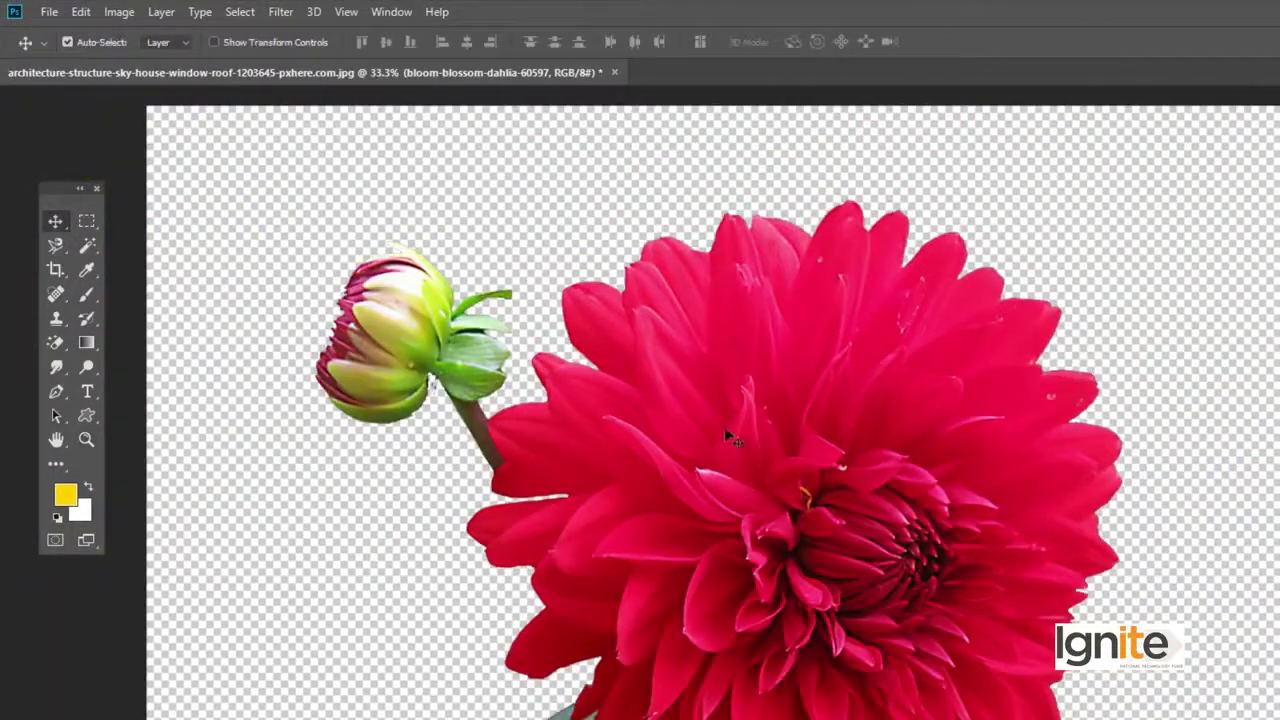
pyautogui.press('z')
pyautogui.keyDown('alt'); pyautogui.click(730, 420); pyautogui.keyUp('alt')
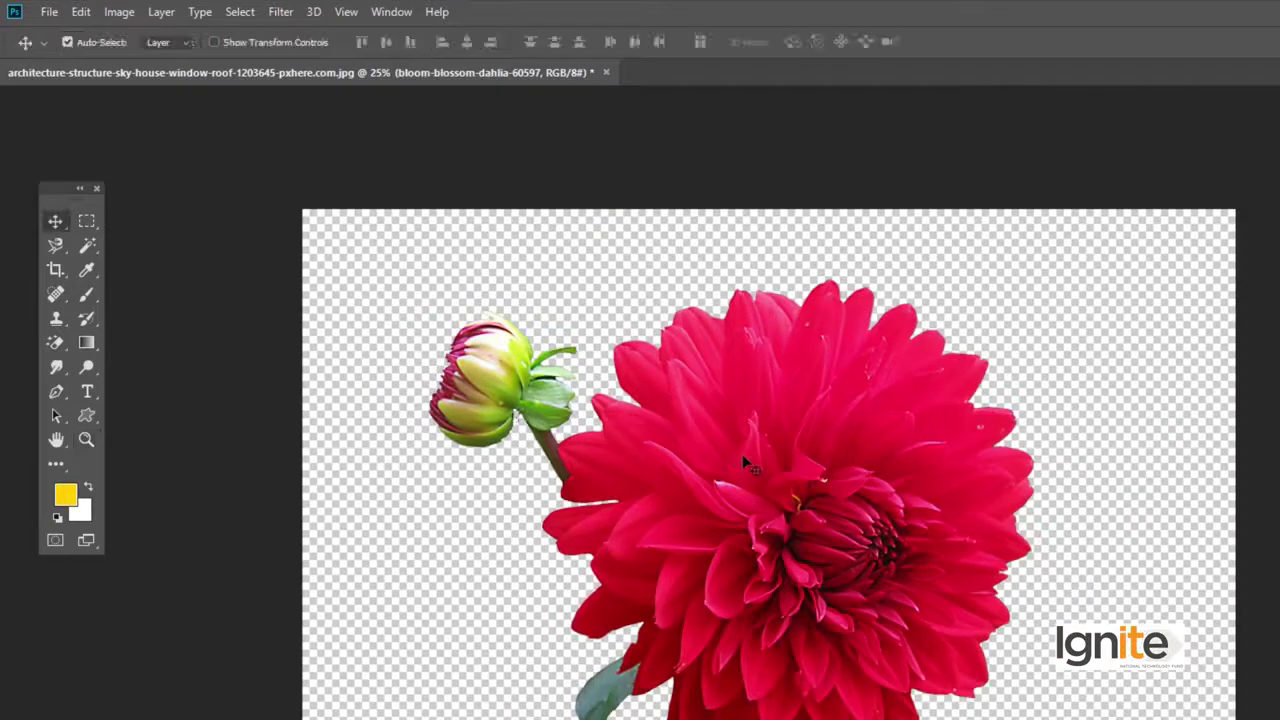
pyautogui.click(743, 455)
pyautogui.press('v')
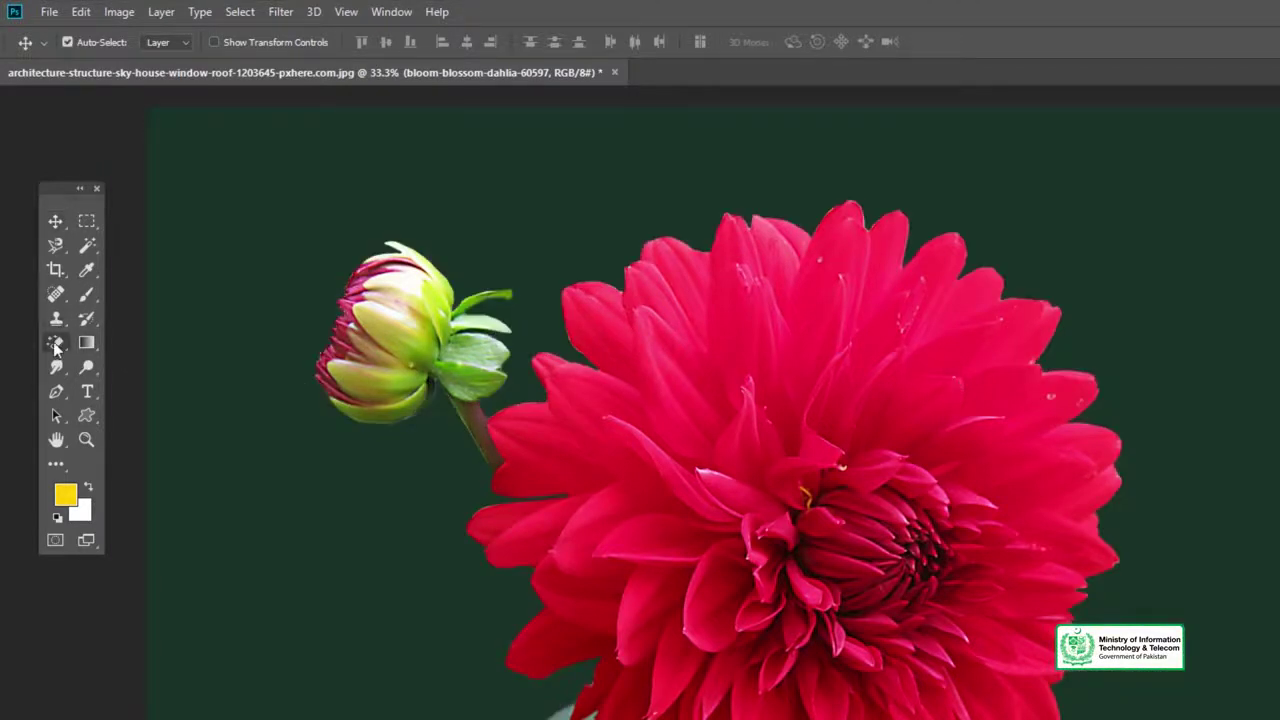
pyautogui.click(57, 343)
pyautogui.click(150, 378)
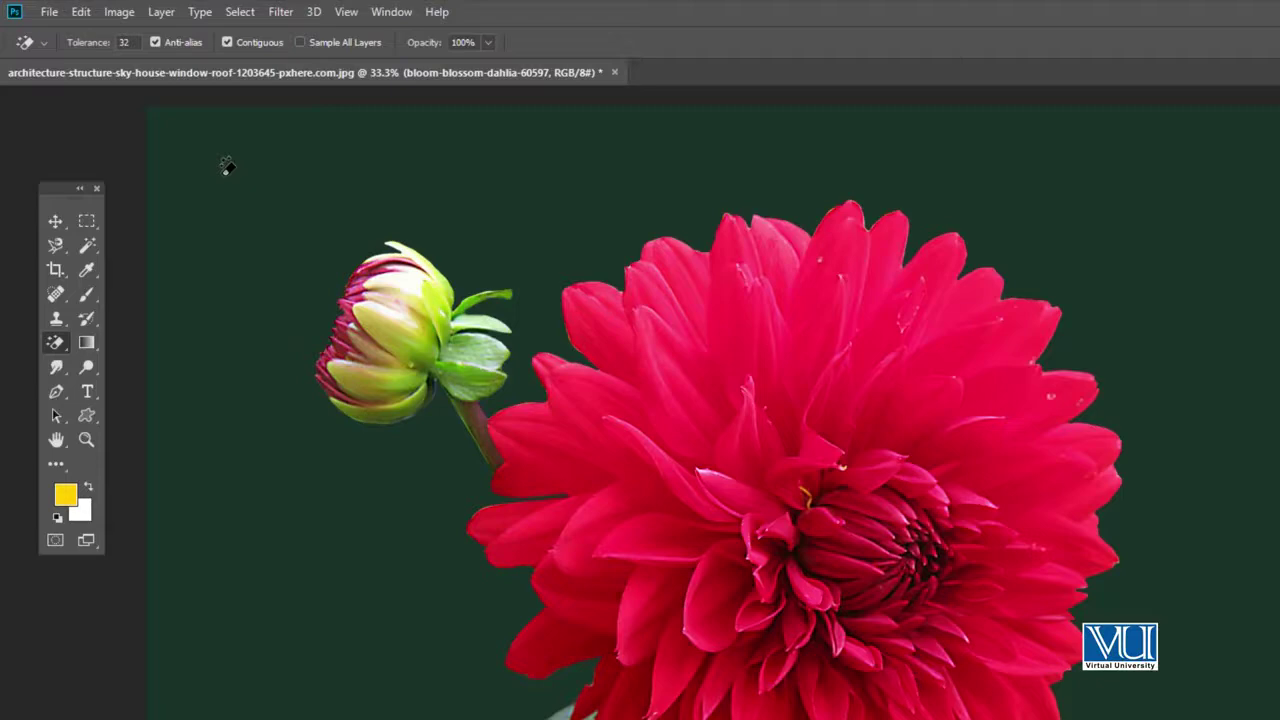
pyautogui.press('v')
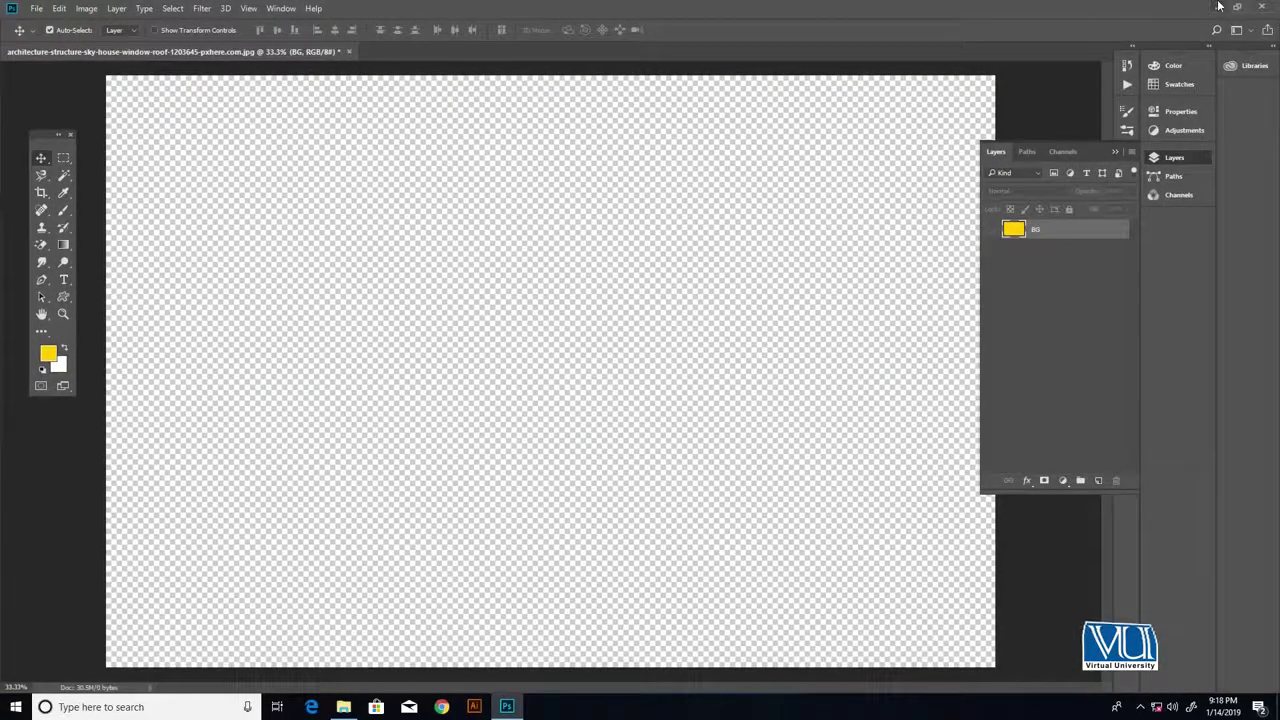
# - Drag the ladybug meadow photo into the document and confirm its placement
pyautogui.click(1218, 6)
pyautogui.moveTo(299, 83)
pyautogui.mouseDown()
pyautogui.moveTo(582, 563)
pyautogui.moveTo(530, 452)
pyautogui.mouseUp()
pyautogui.press('Return')
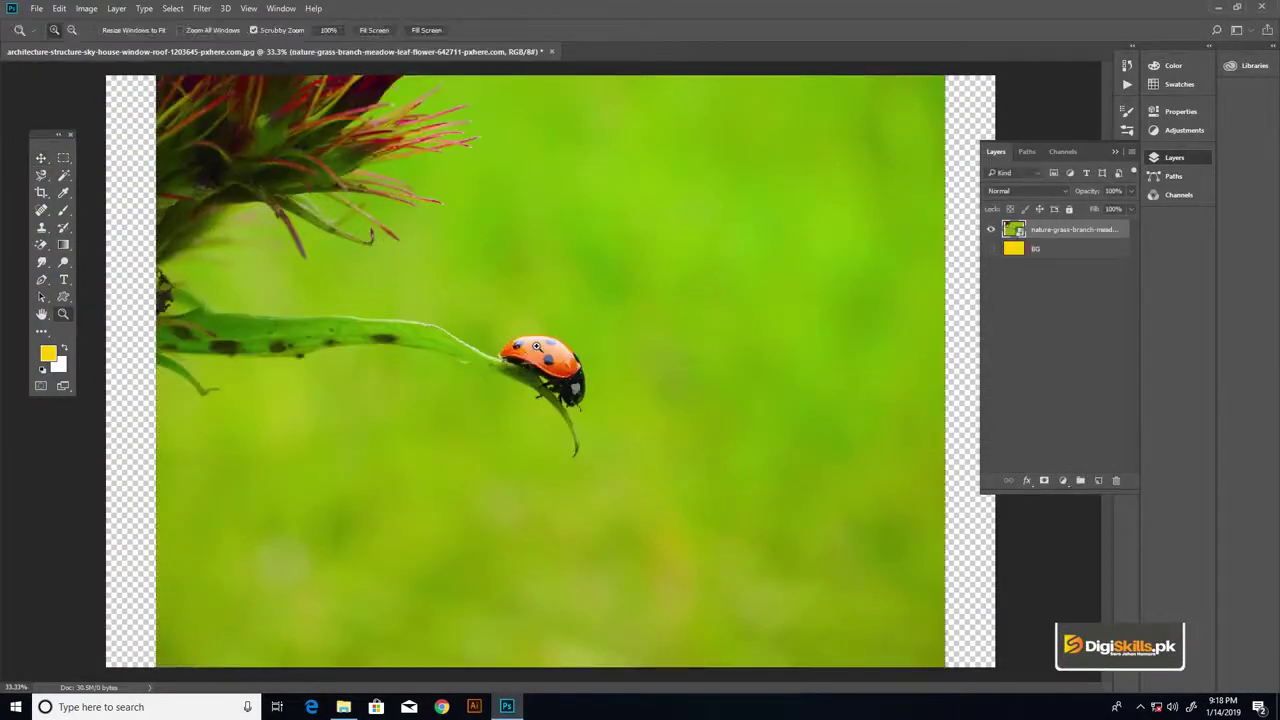
# - Crop the canvas's left and right sides to the ladybug photo's edges and fit it on screen
pyautogui.keyDown('alt'); pyautogui.click(528, 364); pyautogui.keyUp('alt')
pyautogui.press('v')
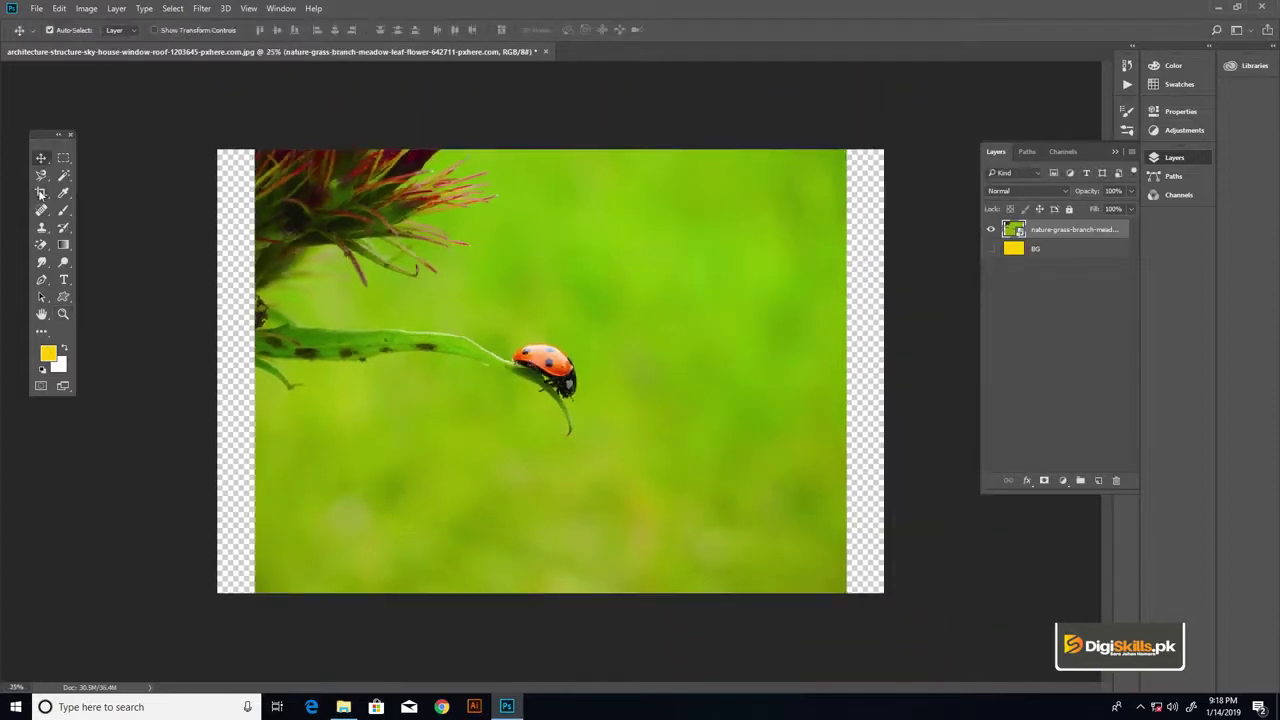
pyautogui.click(40, 193)
pyautogui.moveTo(230, 335); pyautogui.dragTo(236, 382)
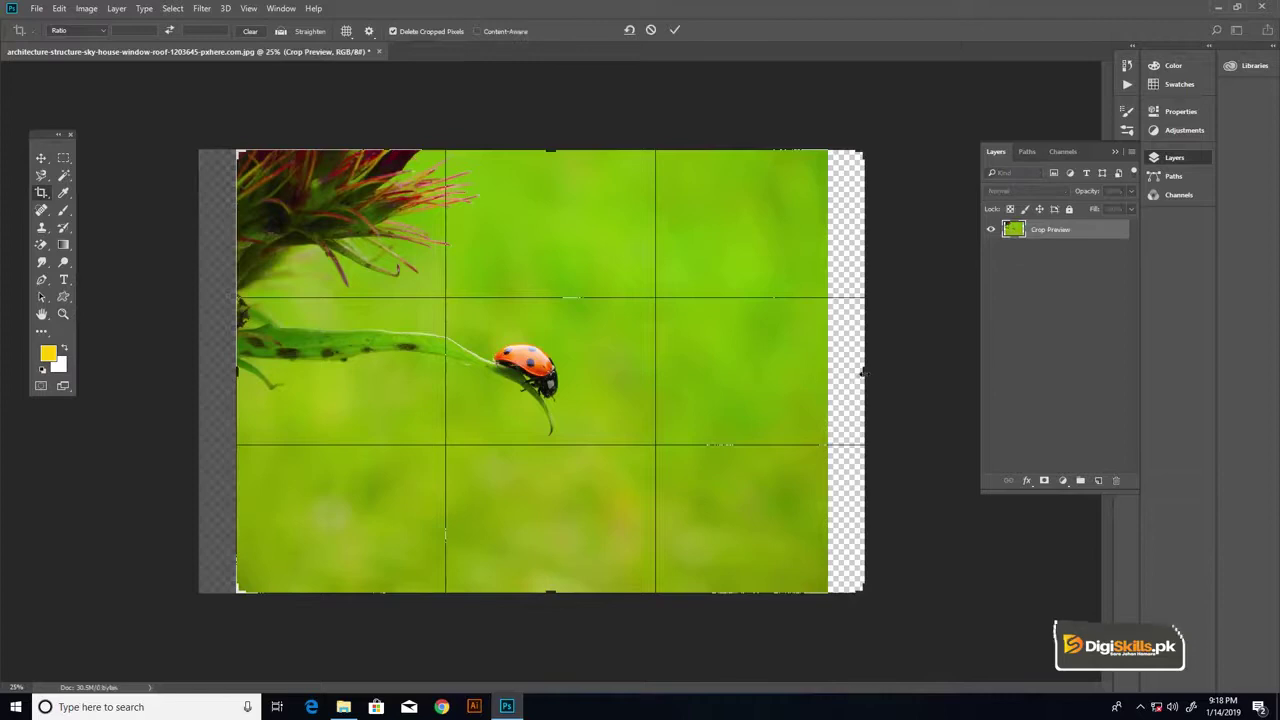
pyautogui.moveTo(862, 372); pyautogui.dragTo(850, 358)
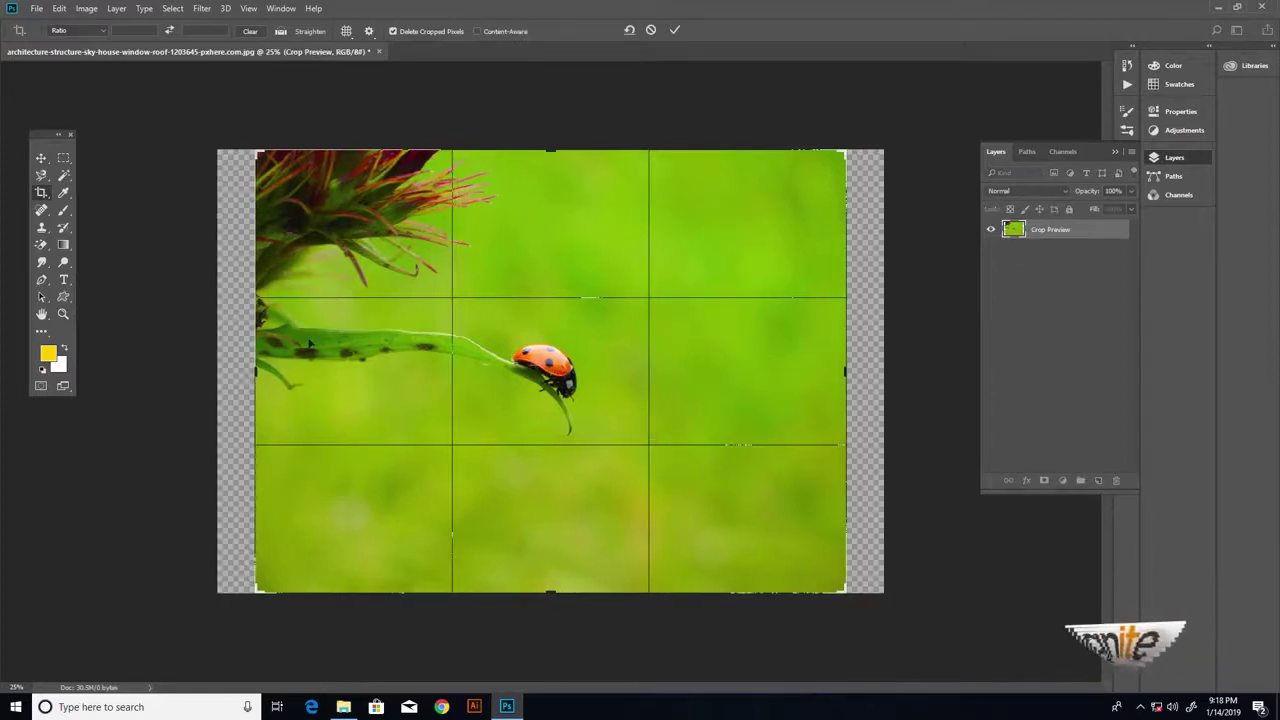
pyautogui.press('Return')
pyautogui.press('v')
pyautogui.hotkey('ctrl', '0')
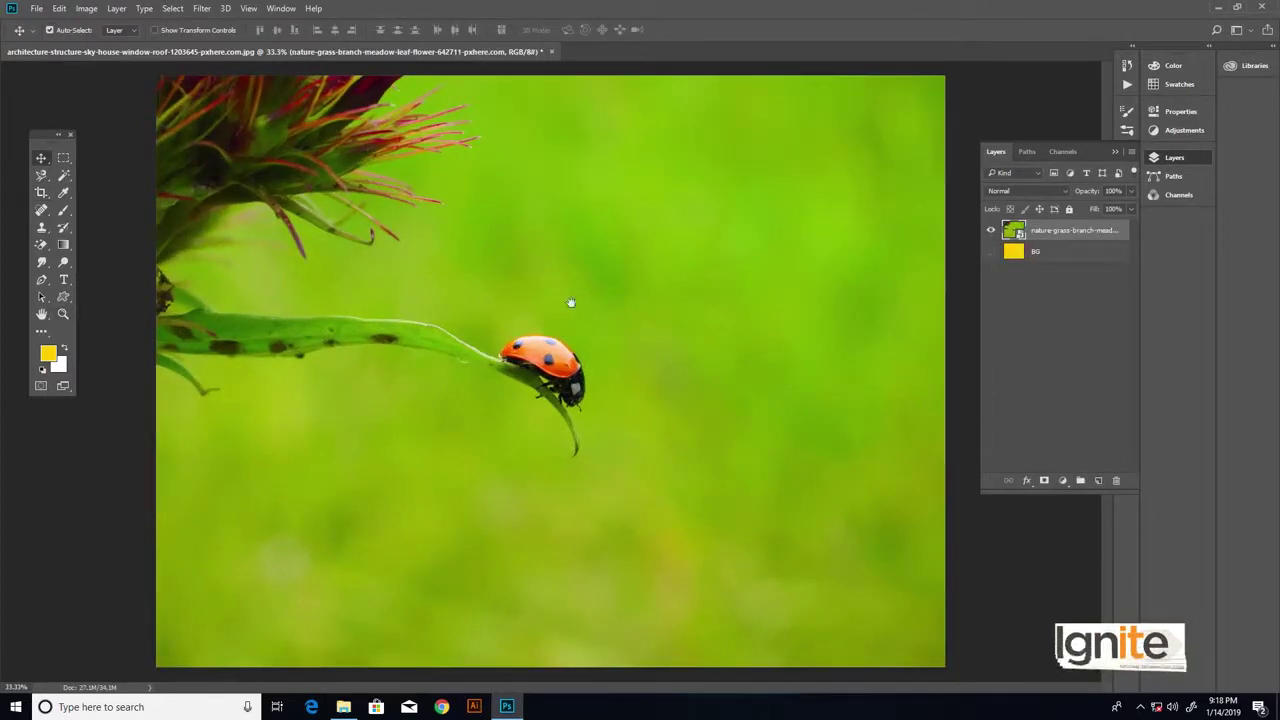
pyautogui.press('f')
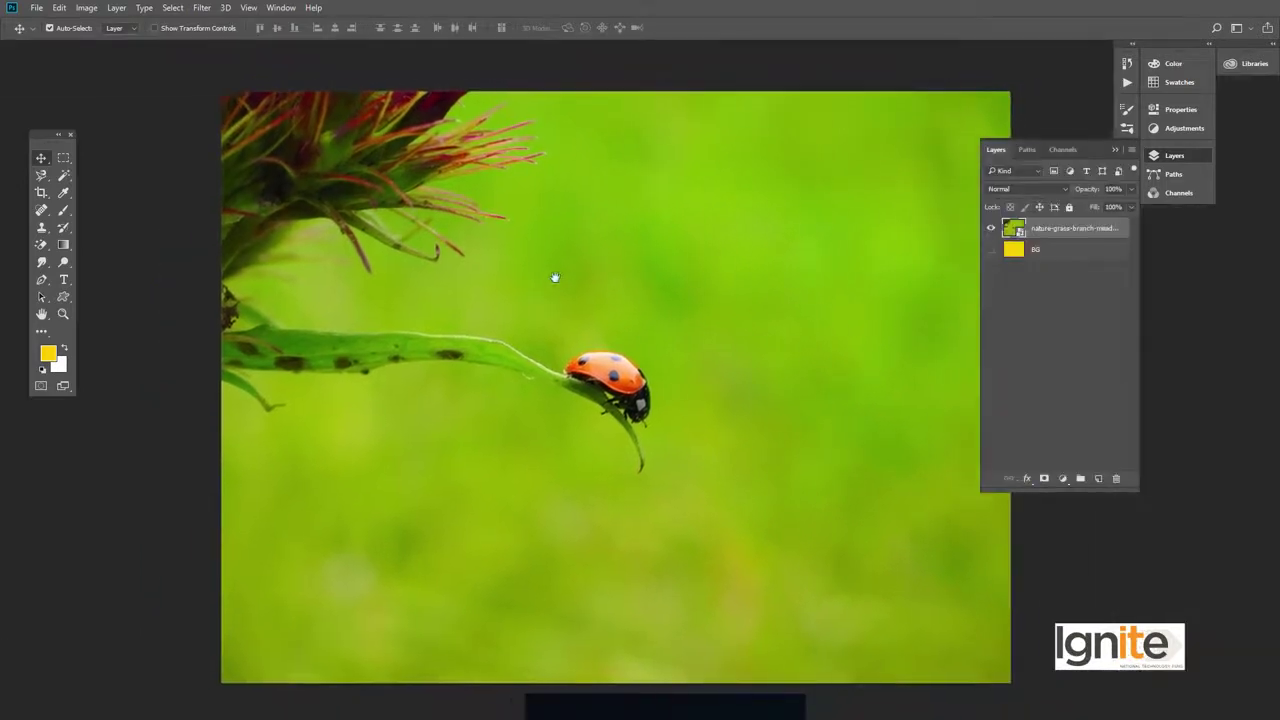
# - Rasterize the ladybug photo layer and switch to the Background Eraser Tool
pyautogui.rightClick(1030, 228)
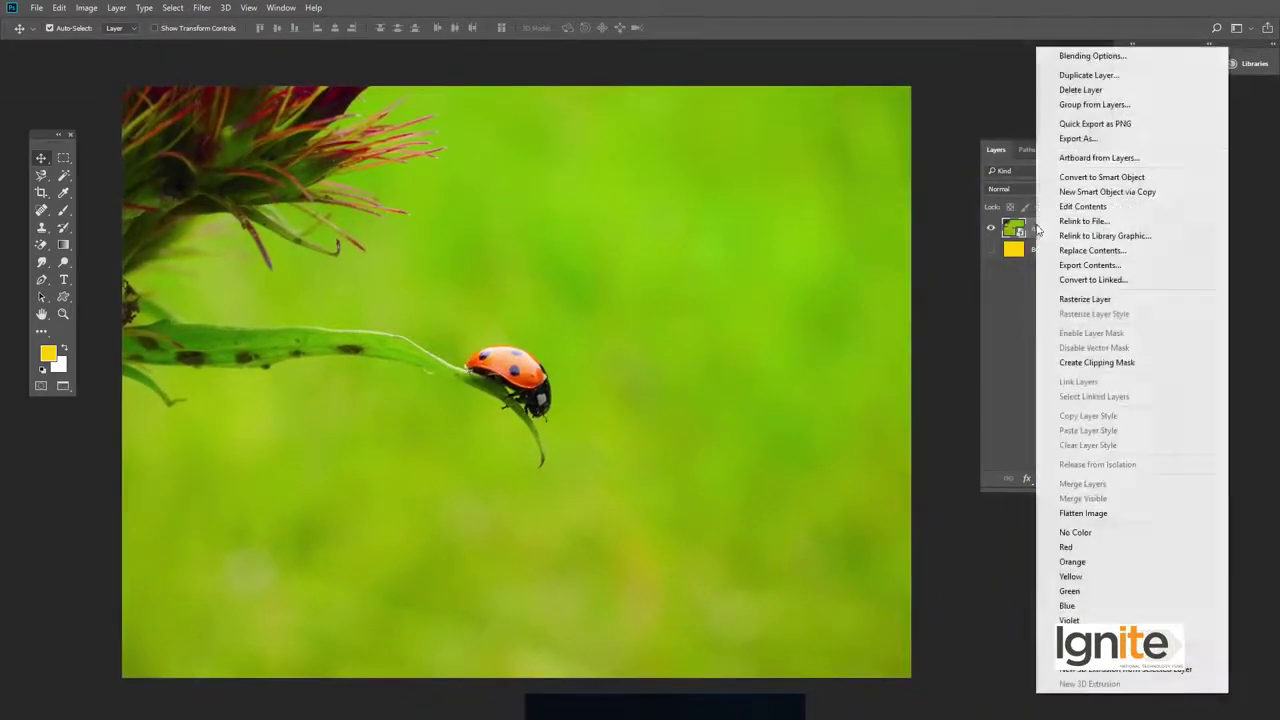
pyautogui.click(1062, 301)
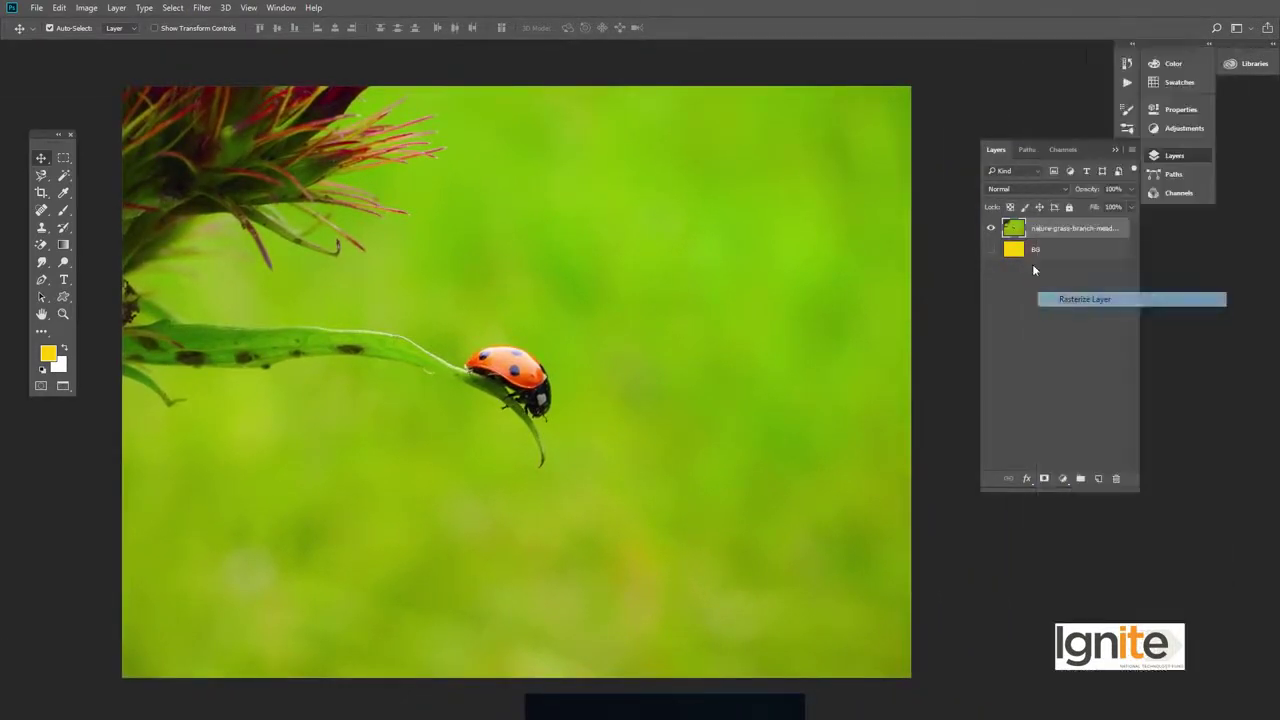
pyautogui.rightClick(43, 248)
pyautogui.click(100, 258)
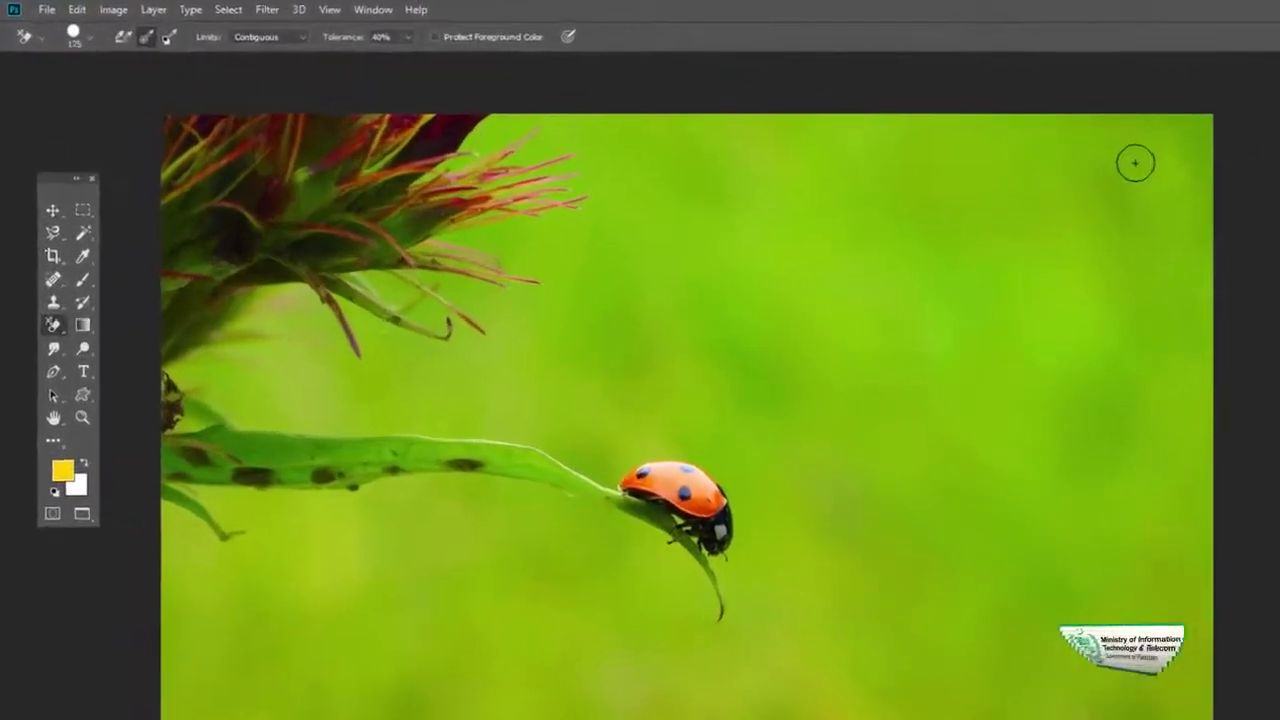
# - Set the Background Eraser brush to 400 px with Sampling: Once
pyautogui.press(']')
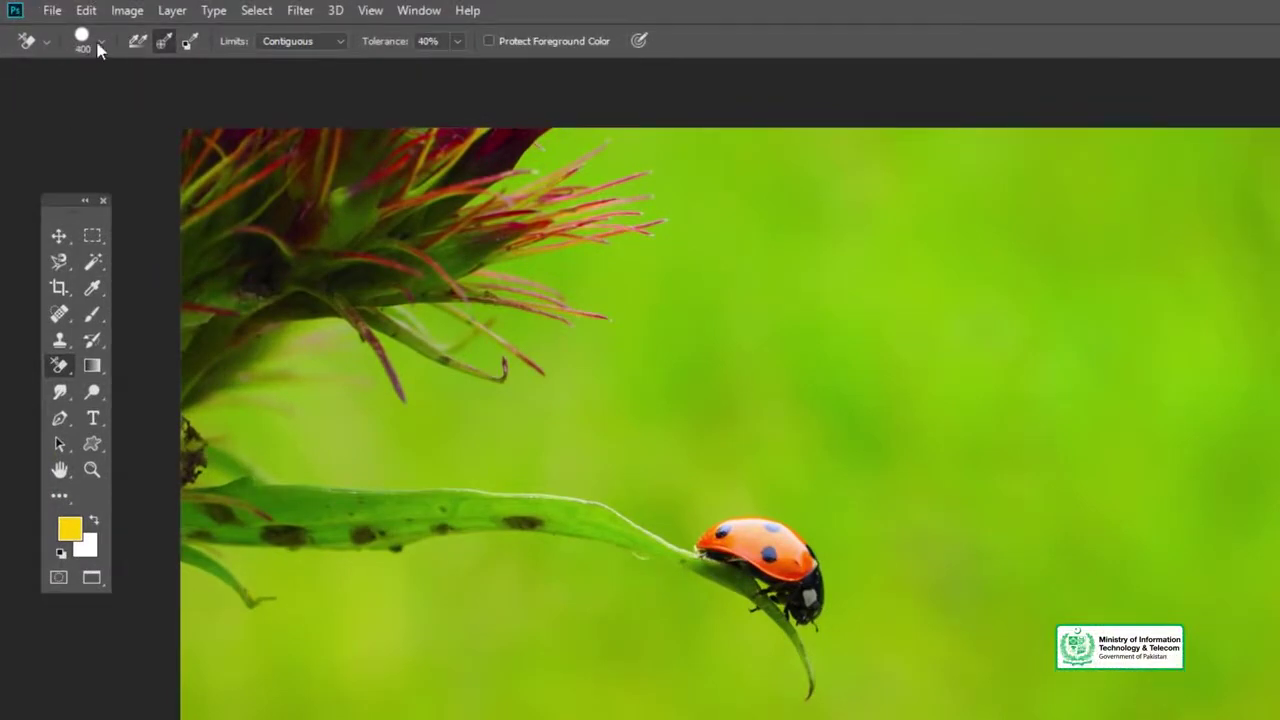
pyautogui.click(101, 42)
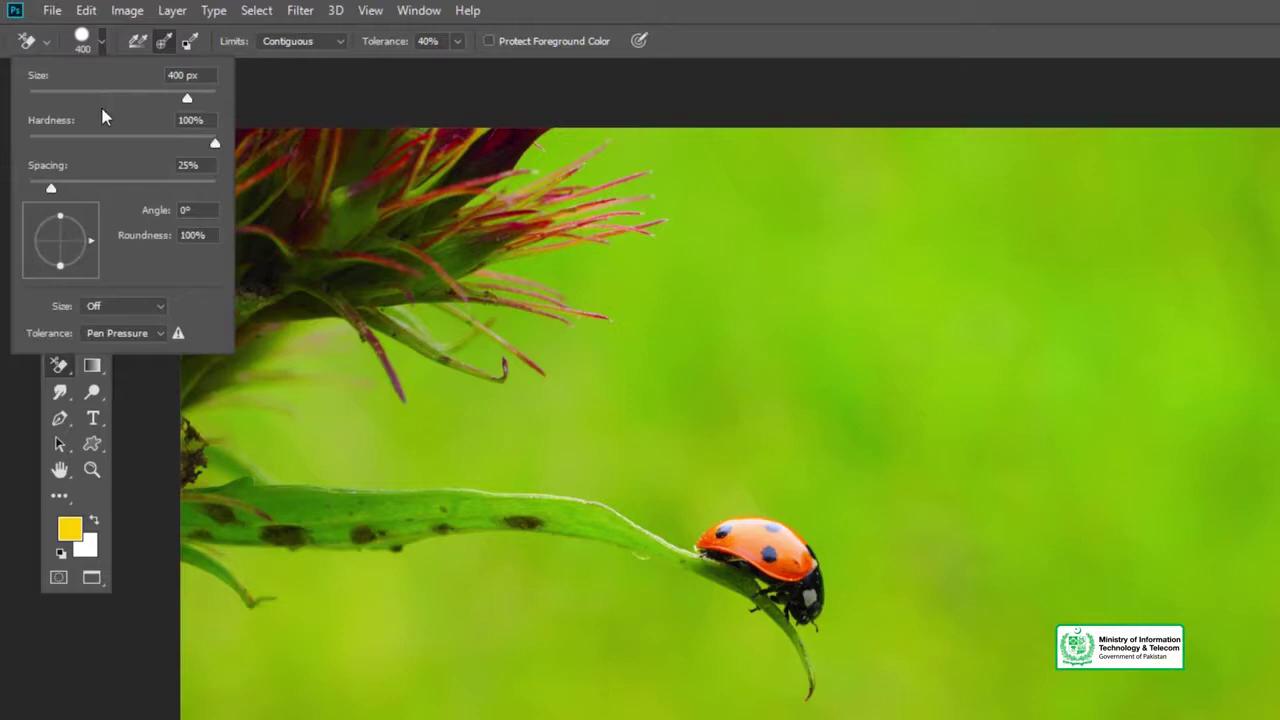
pyautogui.click(94, 44)
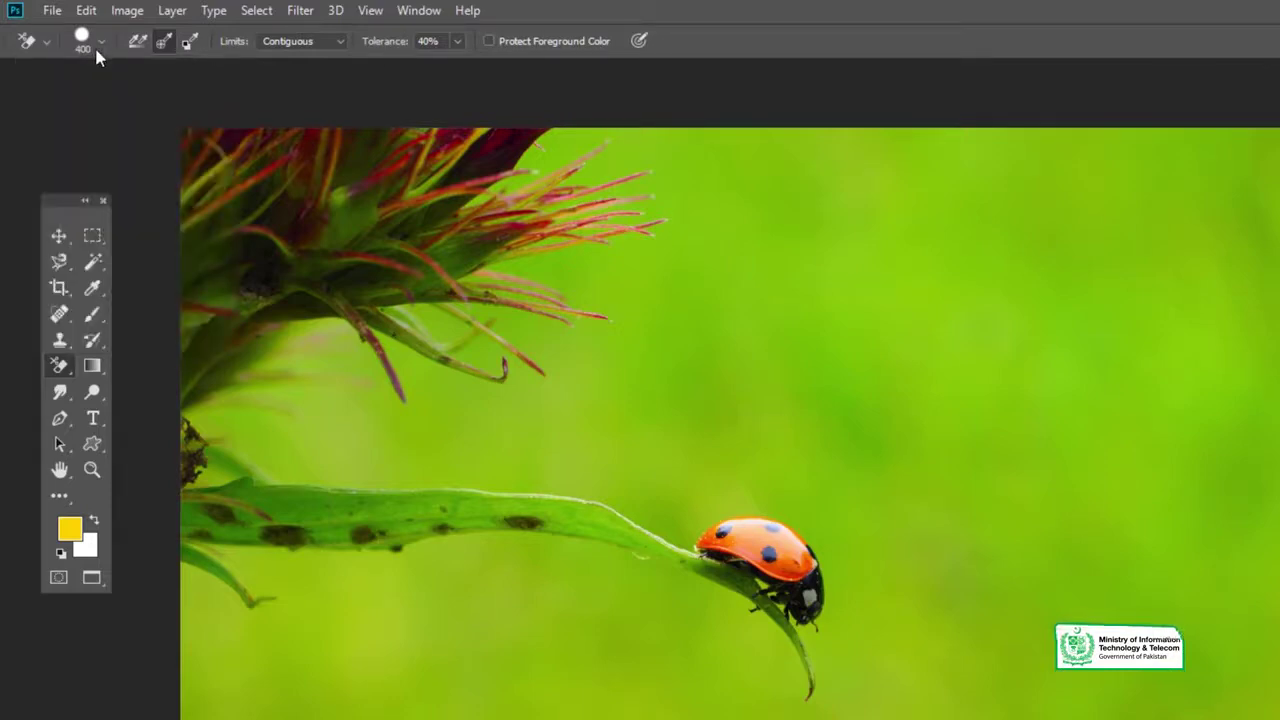
pyautogui.click(163, 46)
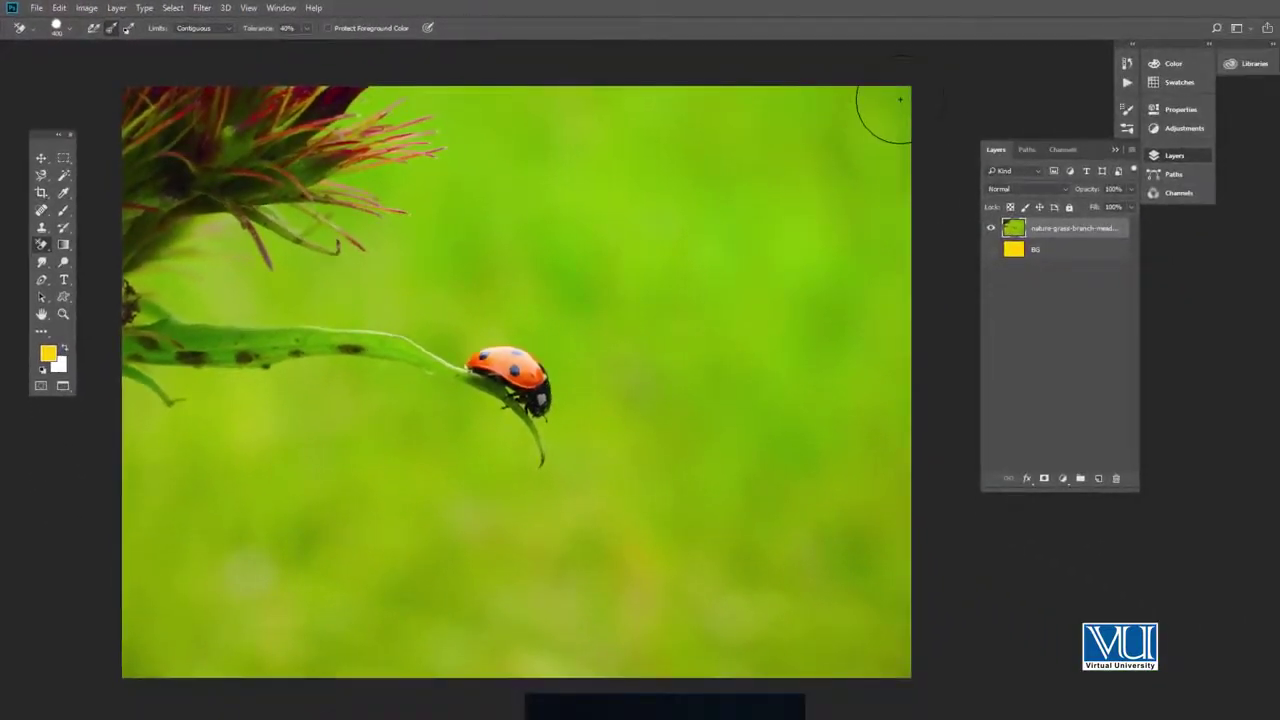
# - Test-erase green along the top edge and around the ladybug, then check the Limits setting
pyautogui.click(899, 99)
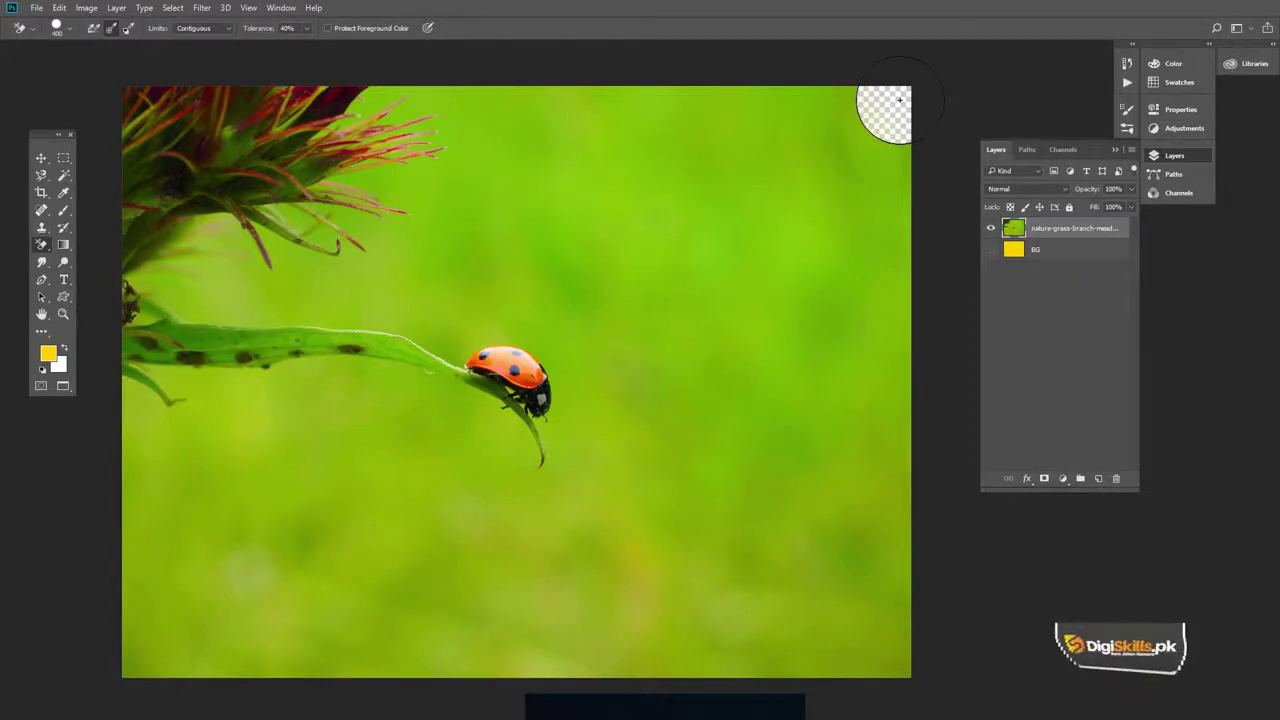
pyautogui.moveTo(895, 107)
pyautogui.mouseDown()
pyautogui.moveTo(611, 121)
pyautogui.moveTo(646, 171)
pyautogui.moveTo(885, 150)
pyautogui.moveTo(614, 214)
pyautogui.moveTo(600, 128)
pyautogui.moveTo(543, 120)
pyautogui.moveTo(600, 100)
pyautogui.moveTo(443, 94)
pyautogui.moveTo(350, 118)
pyautogui.moveTo(514, 109)
pyautogui.moveTo(370, 165)
pyautogui.moveTo(381, 127)
pyautogui.moveTo(330, 120)
pyautogui.moveTo(430, 120)
pyautogui.moveTo(450, 215)
pyautogui.moveTo(297, 218)
pyautogui.moveTo(329, 237)
pyautogui.moveTo(264, 270)
pyautogui.mouseUp()
pyautogui.moveTo(189, 263)
pyautogui.mouseDown()
pyautogui.moveTo(189, 284)
pyautogui.moveTo(268, 298)
pyautogui.moveTo(420, 264)
pyautogui.moveTo(603, 273)
pyautogui.moveTo(506, 291)
pyautogui.moveTo(465, 343)
pyautogui.moveTo(552, 373)
pyautogui.mouseUp()
pyautogui.moveTo(559, 421)
pyautogui.mouseDown()
pyautogui.moveTo(500, 443)
pyautogui.moveTo(429, 400)
pyautogui.moveTo(529, 314)
pyautogui.mouseUp()
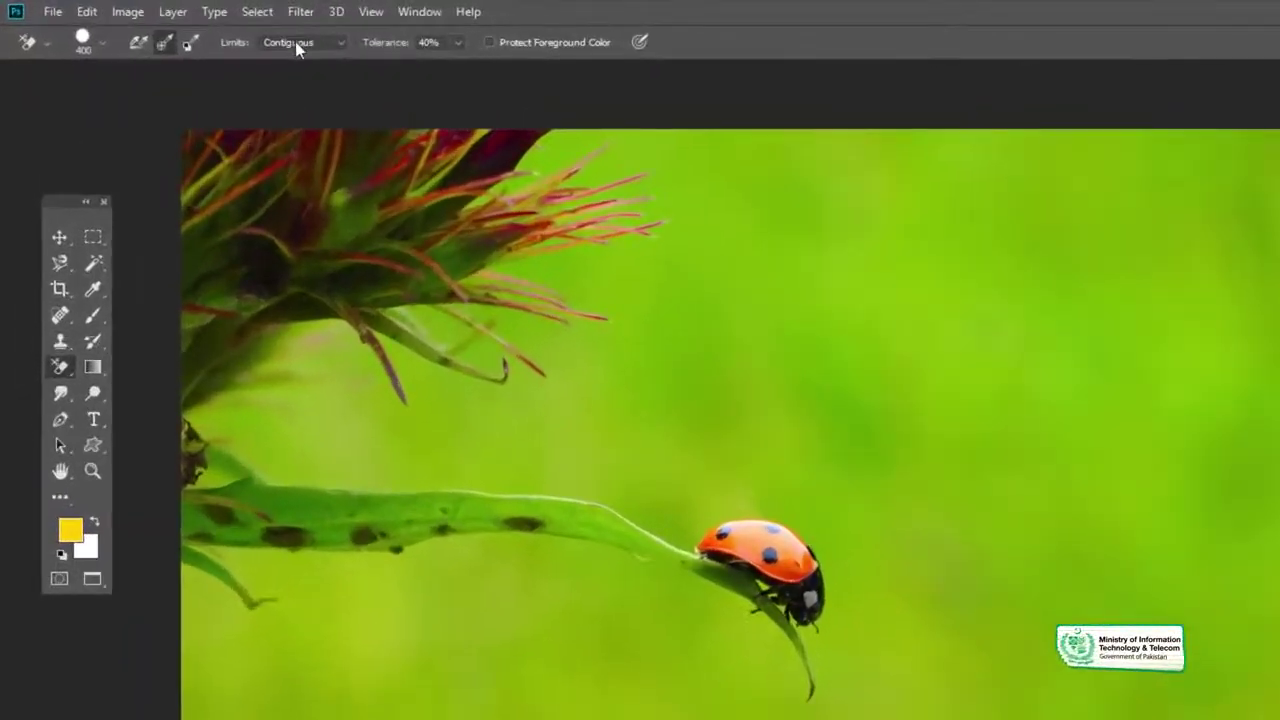
pyautogui.click(311, 43)
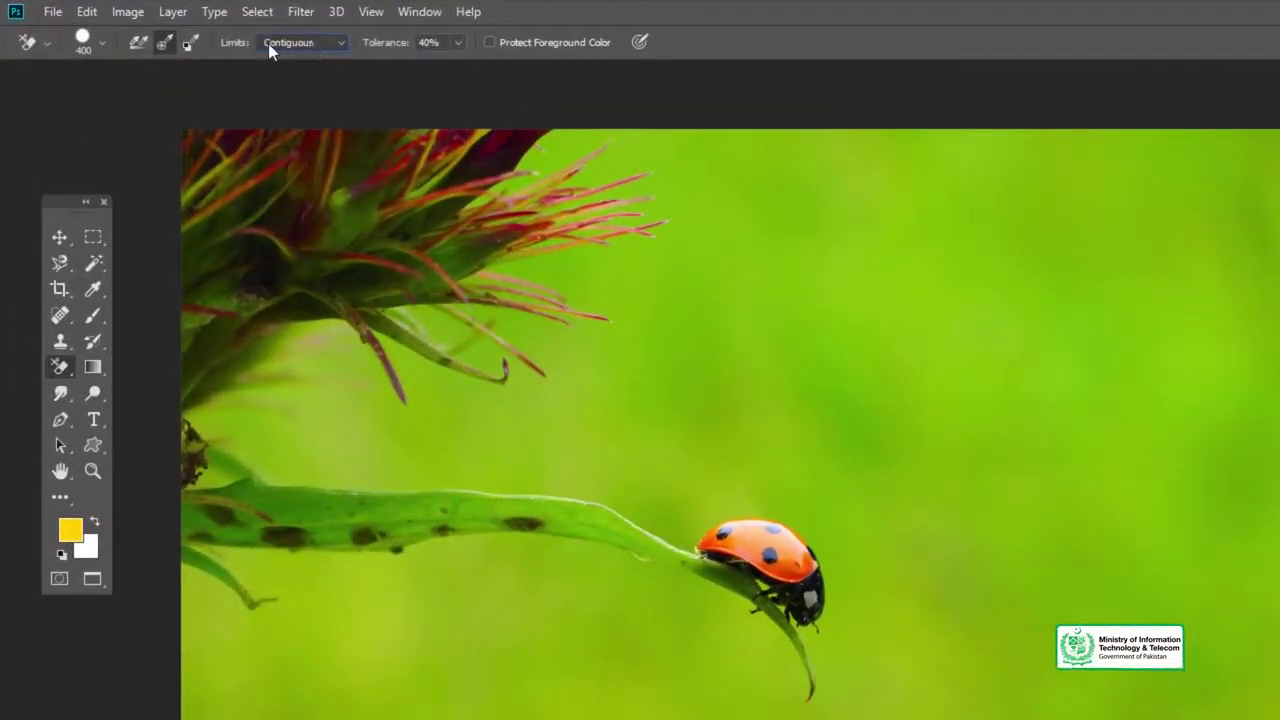
# - Set Tolerance to 35% and erase the green along the top edge, plant spikes and leaf
pyautogui.click(458, 42)
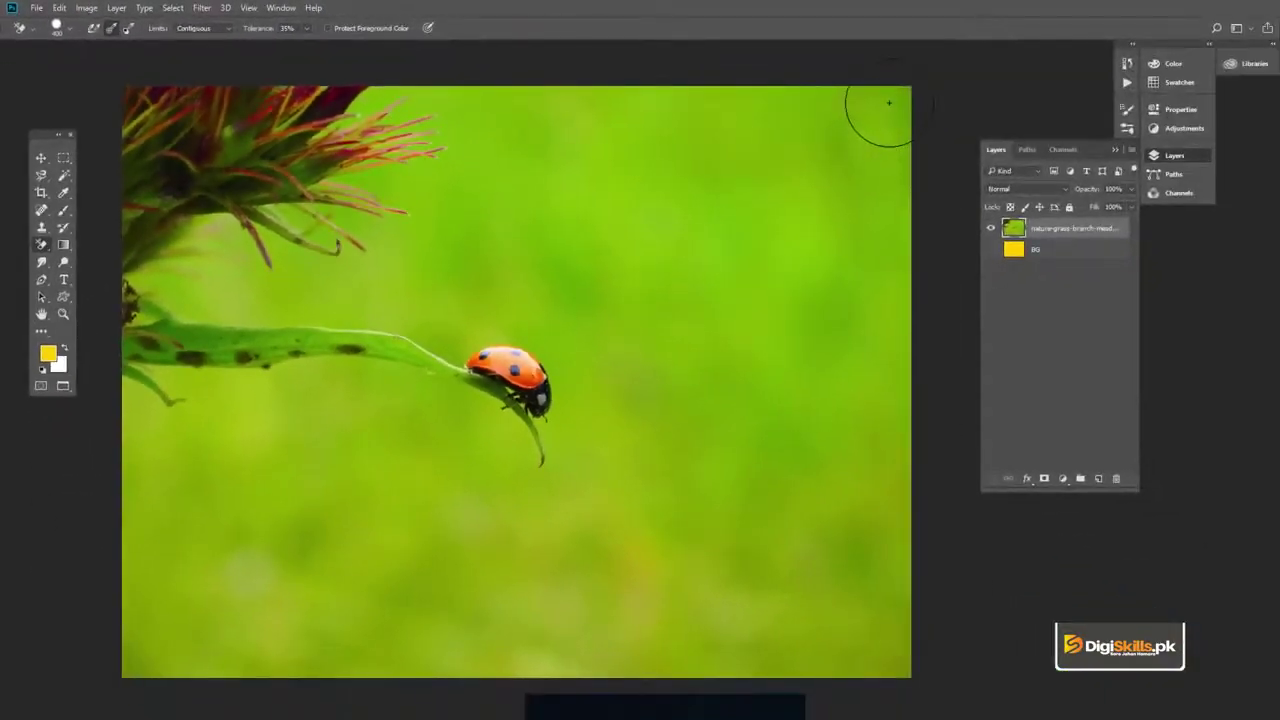
pyautogui.moveTo(862, 101)
pyautogui.mouseDown()
pyautogui.moveTo(409, 99)
pyautogui.moveTo(344, 118)
pyautogui.mouseUp()
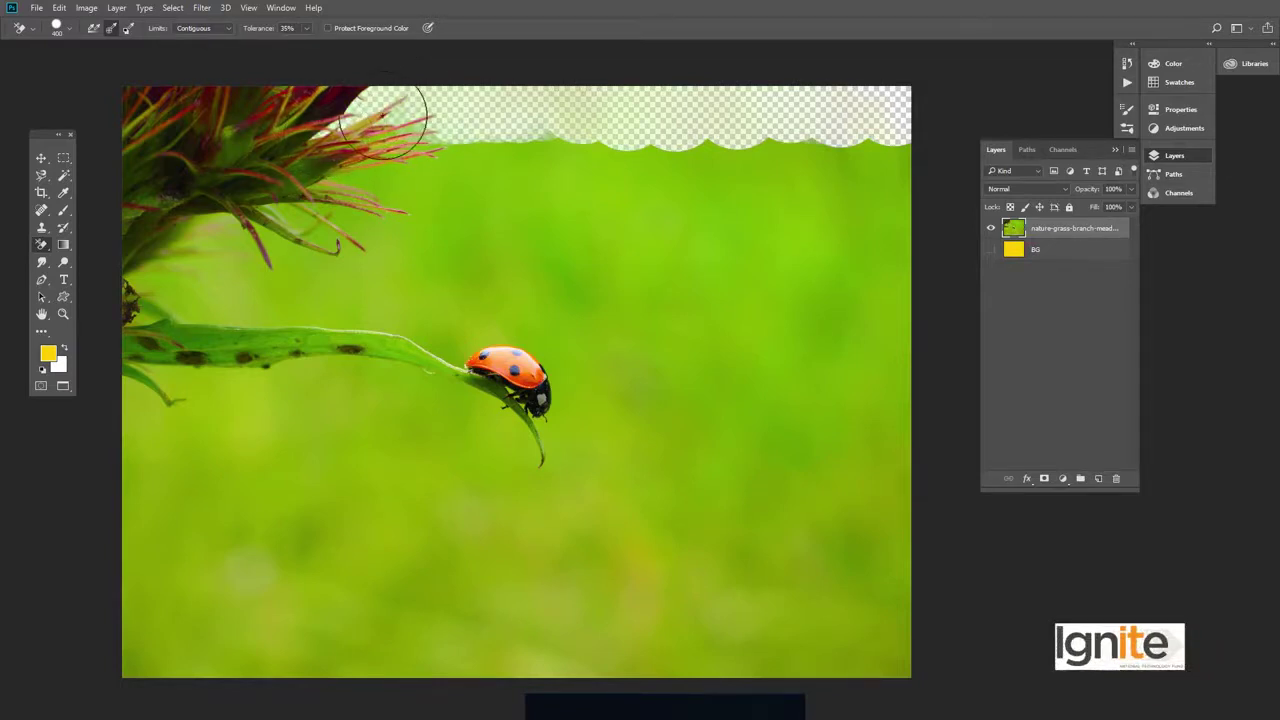
pyautogui.moveTo(462, 126)
pyautogui.mouseDown()
pyautogui.moveTo(408, 137)
pyautogui.moveTo(379, 172)
pyautogui.moveTo(425, 232)
pyautogui.moveTo(223, 243)
pyautogui.moveTo(171, 271)
pyautogui.moveTo(214, 290)
pyautogui.moveTo(523, 274)
pyautogui.moveTo(449, 299)
pyautogui.mouseUp()
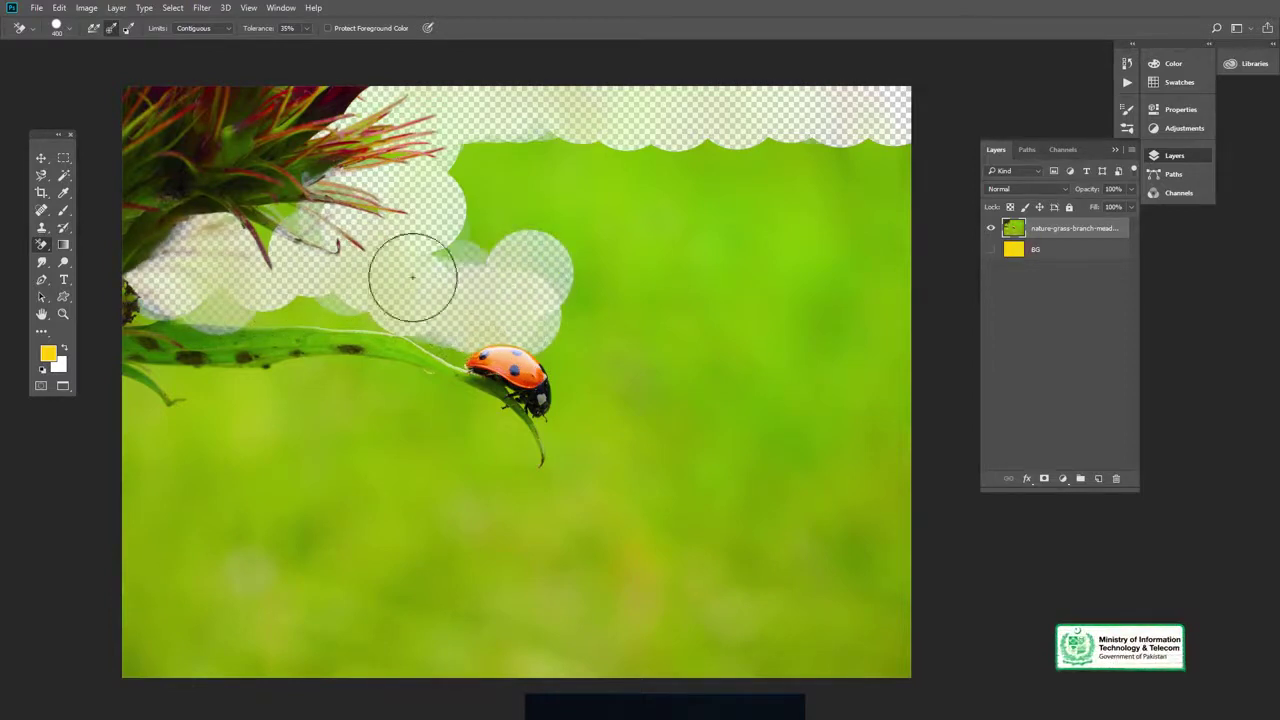
pyautogui.moveTo(323, 282); pyautogui.dragTo(279, 312)
pyautogui.moveTo(381, 282)
pyautogui.mouseDown()
pyautogui.moveTo(506, 197)
pyautogui.moveTo(494, 177)
pyautogui.moveTo(571, 143)
pyautogui.moveTo(695, 259)
pyautogui.moveTo(785, 141)
pyautogui.mouseUp()
# - Clear green down the right side and below the ladybug, undo the last stroke, and show BG
pyautogui.moveTo(880, 225)
pyautogui.mouseDown()
pyautogui.moveTo(886, 343)
pyautogui.moveTo(791, 486)
pyautogui.moveTo(786, 277)
pyautogui.moveTo(666, 514)
pyautogui.moveTo(671, 320)
pyautogui.moveTo(606, 357)
pyautogui.moveTo(557, 343)
pyautogui.moveTo(585, 296)
pyautogui.moveTo(623, 371)
pyautogui.moveTo(571, 400)
pyautogui.mouseUp()
pyautogui.moveTo(553, 511)
pyautogui.mouseDown()
pyautogui.moveTo(489, 457)
pyautogui.moveTo(449, 449)
pyautogui.moveTo(466, 434)
pyautogui.moveTo(394, 410)
pyautogui.moveTo(320, 400)
pyautogui.moveTo(189, 417)
pyautogui.moveTo(166, 451)
pyautogui.moveTo(482, 478)
pyautogui.moveTo(171, 500)
pyautogui.moveTo(129, 571)
pyautogui.moveTo(263, 606)
pyautogui.moveTo(140, 660)
pyautogui.moveTo(357, 614)
pyautogui.moveTo(447, 537)
pyautogui.mouseUp()
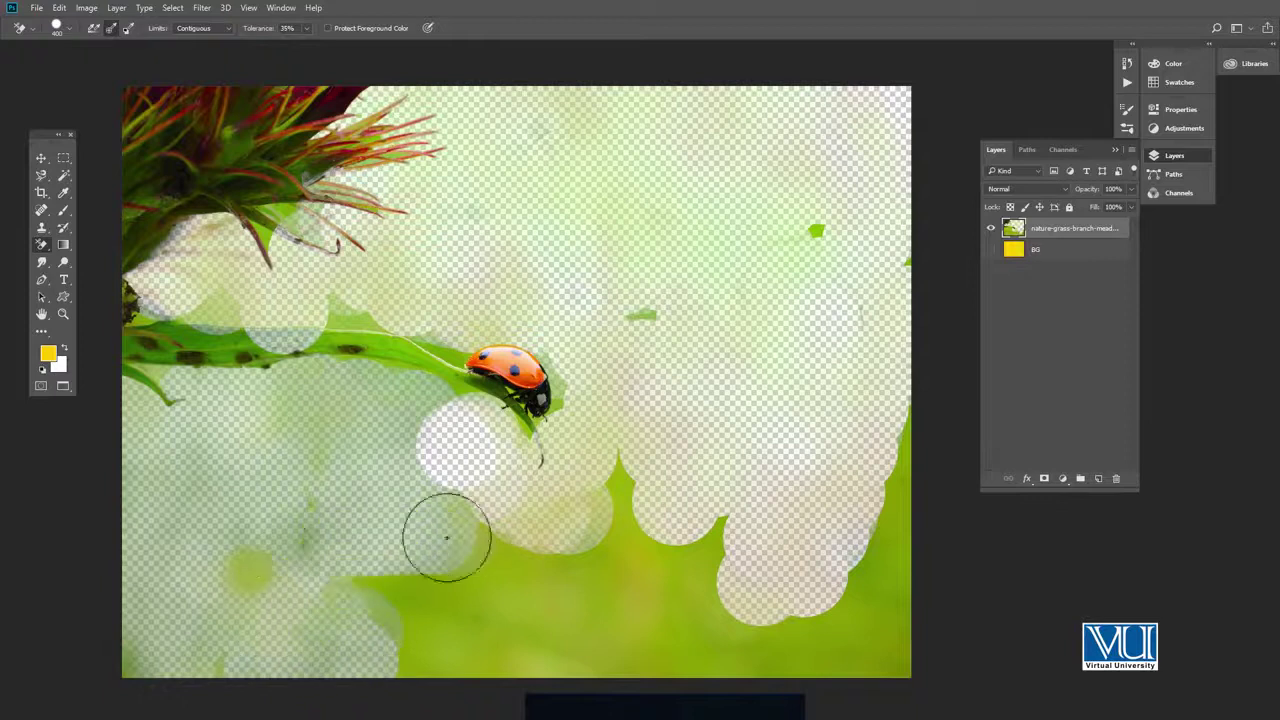
pyautogui.moveTo(216, 570)
pyautogui.mouseDown()
pyautogui.moveTo(566, 557)
pyautogui.moveTo(886, 491)
pyautogui.moveTo(886, 386)
pyautogui.moveTo(890, 635)
pyautogui.mouseUp()
pyautogui.hotkey('ctrl', 'z')
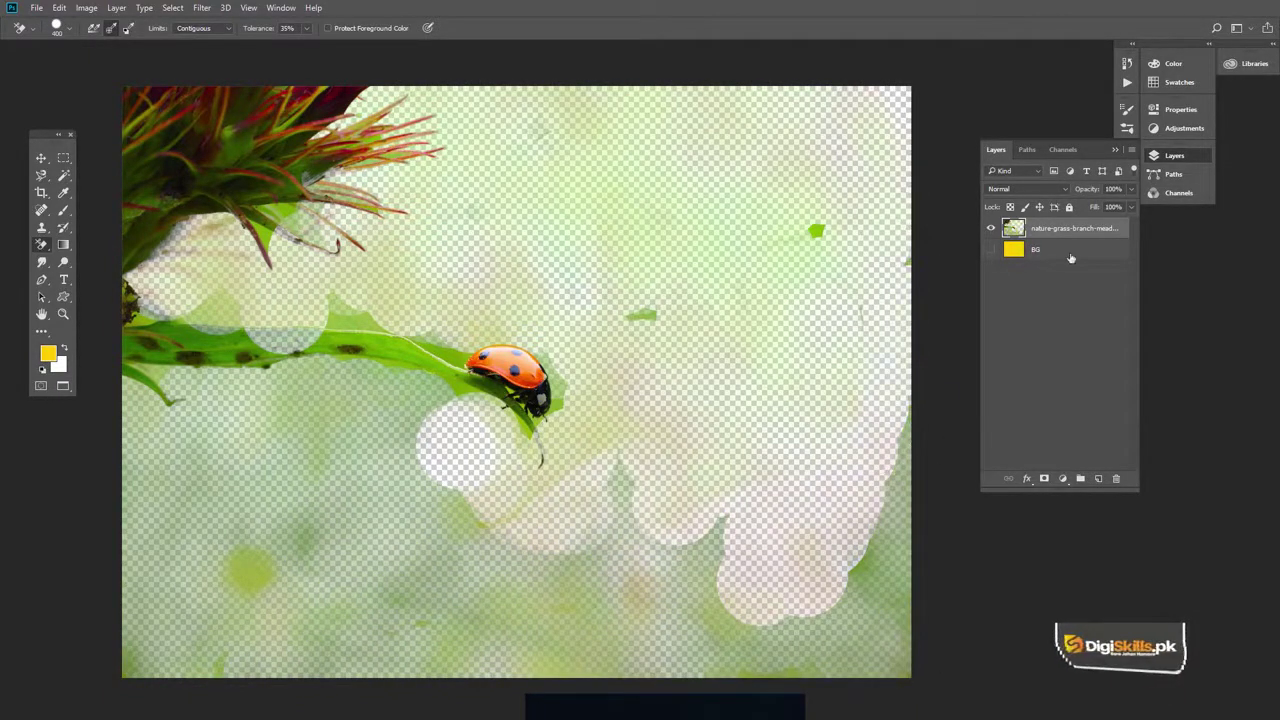
pyautogui.click(1006, 252)
pyautogui.click(992, 250)
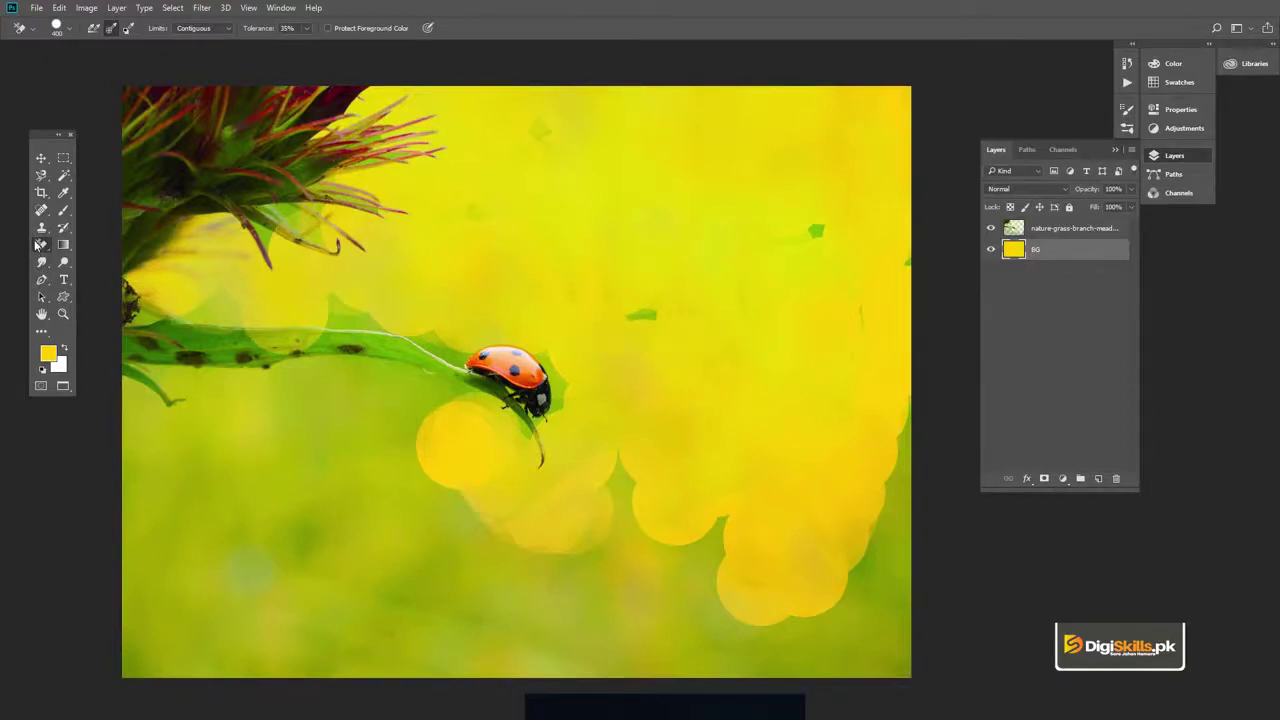
# - With the plain Eraser on the photo layer, wipe leftover green at right and bottom, then hide BG
pyautogui.rightClick(38, 245)
pyautogui.click(71, 246)
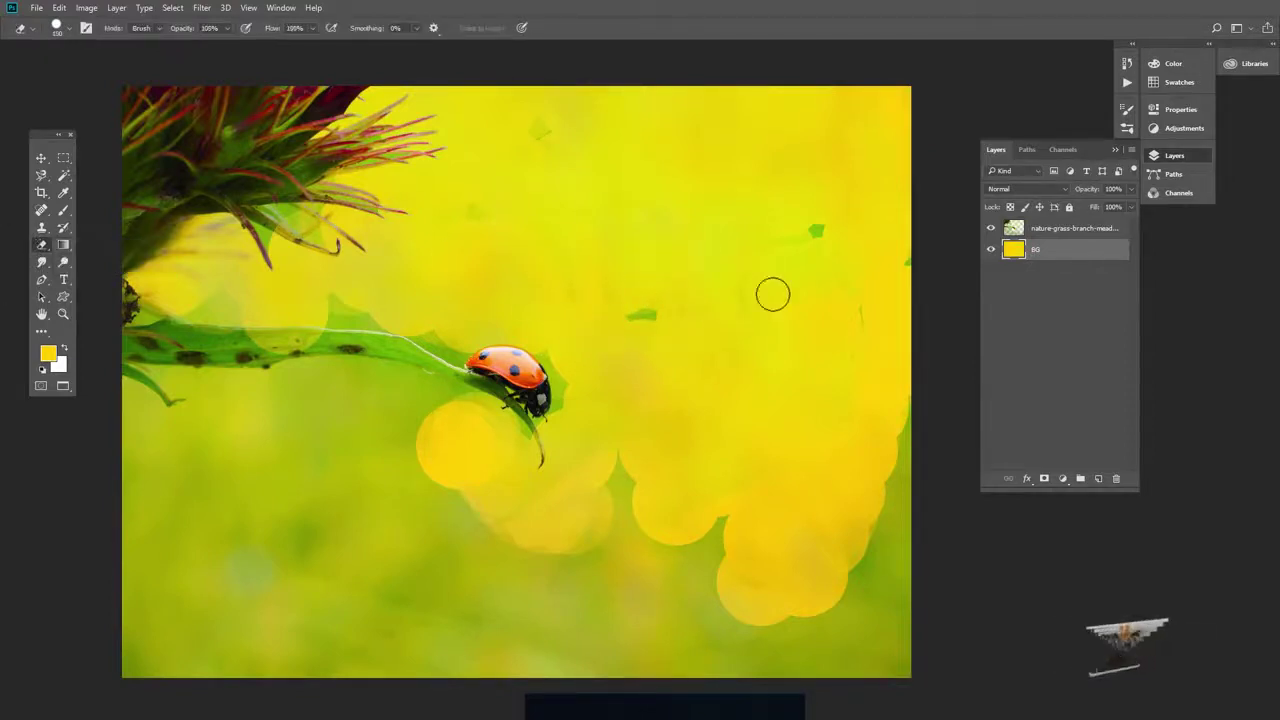
pyautogui.click(1070, 228)
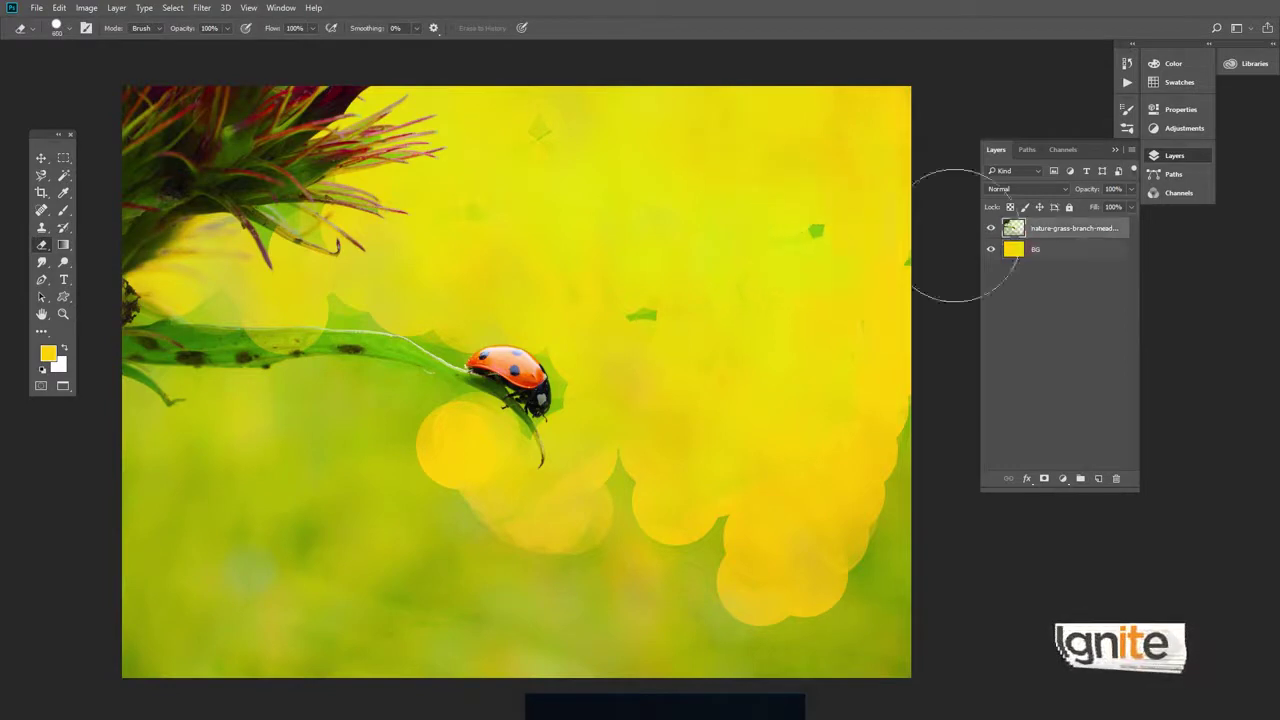
pyautogui.moveTo(623, 300)
pyautogui.mouseDown()
pyautogui.moveTo(631, 611)
pyautogui.moveTo(851, 563)
pyautogui.moveTo(890, 605)
pyautogui.moveTo(523, 625)
pyautogui.moveTo(203, 623)
pyautogui.moveTo(157, 500)
pyautogui.moveTo(225, 537)
pyautogui.moveTo(697, 551)
pyautogui.mouseUp()
pyautogui.moveTo(521, 535); pyautogui.dragTo(661, 401)
pyautogui.moveTo(471, 223)
pyautogui.mouseDown()
pyautogui.moveTo(486, 129)
pyautogui.moveTo(511, 131)
pyautogui.mouseUp()
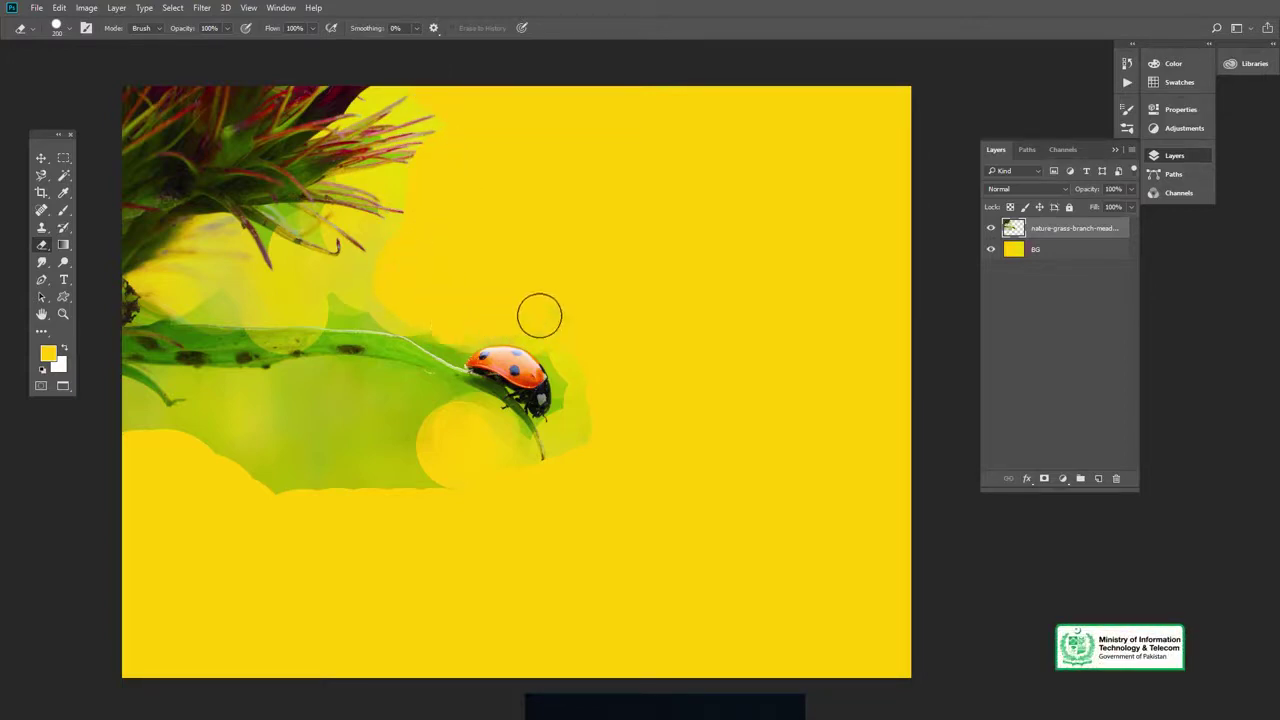
pyautogui.click(1007, 253)
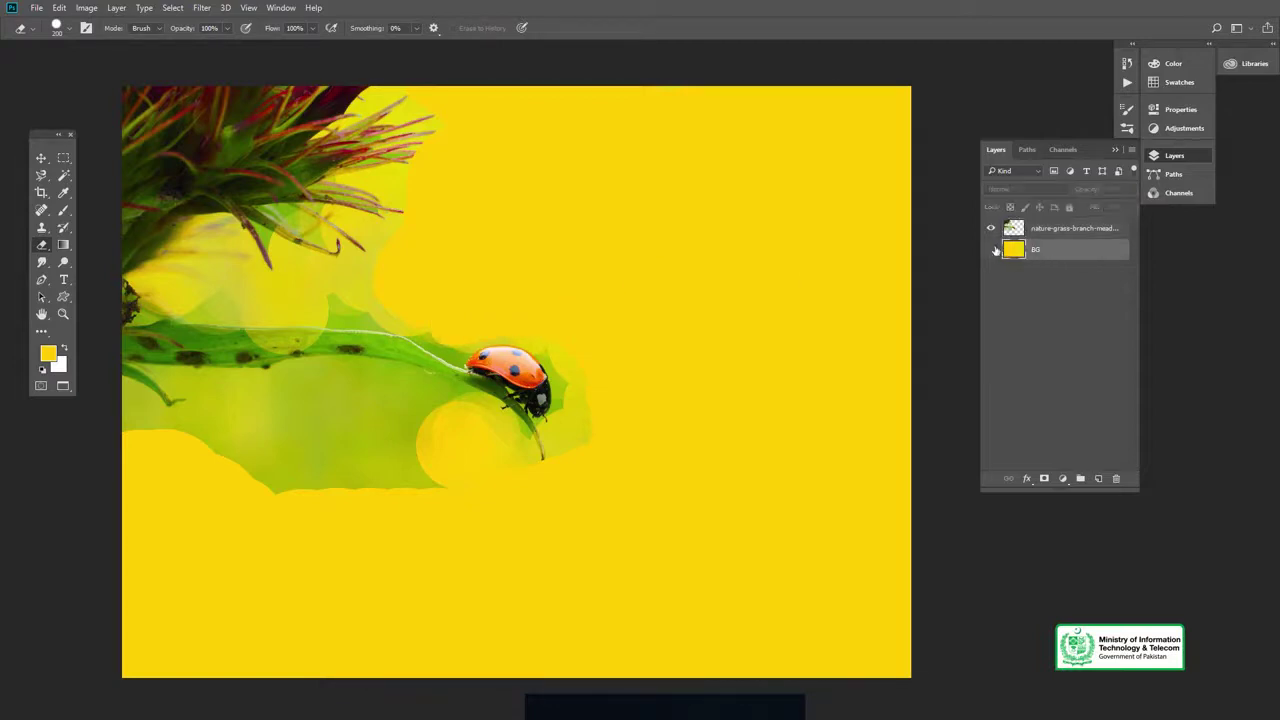
pyautogui.click(992, 249)
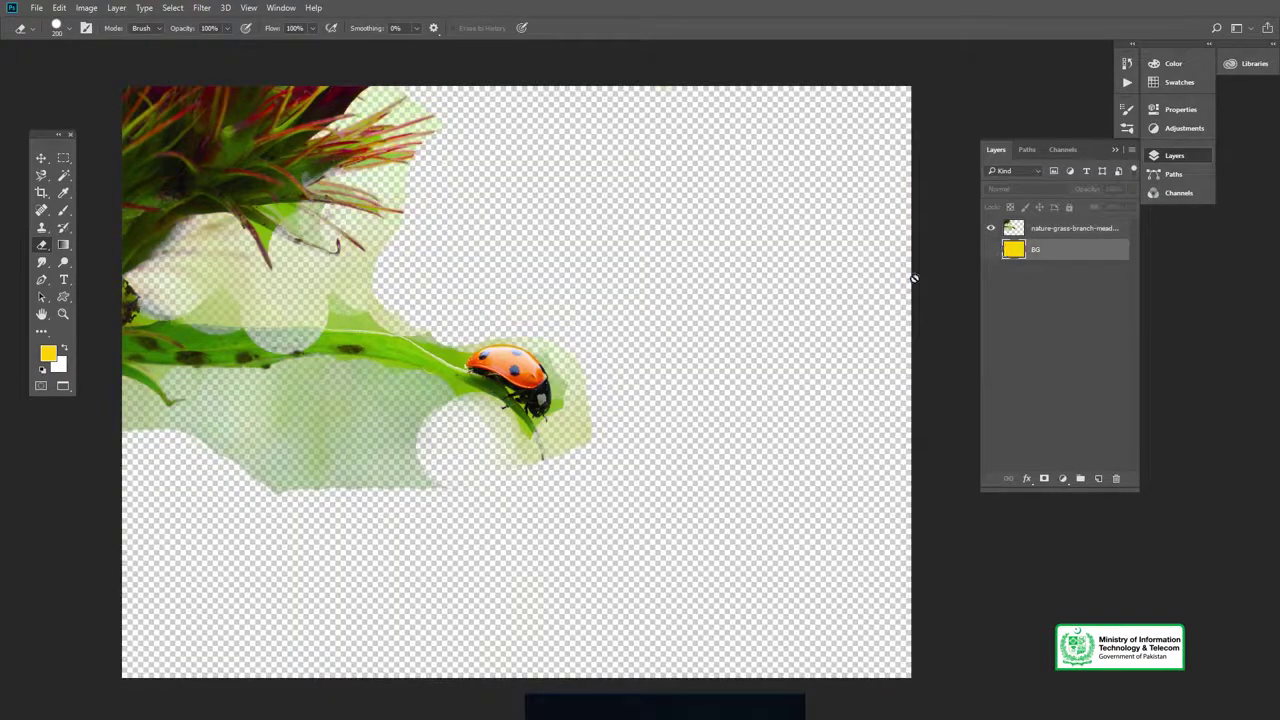
# - Erase the faint green along the bottom beneath the leaf on the ladybug photo layer
pyautogui.click(1049, 236)
pyautogui.moveTo(498, 484); pyautogui.dragTo(252, 485)
pyautogui.moveTo(436, 456)
pyautogui.mouseDown()
pyautogui.moveTo(251, 446)
pyautogui.moveTo(389, 426)
pyautogui.moveTo(190, 455)
pyautogui.mouseUp()
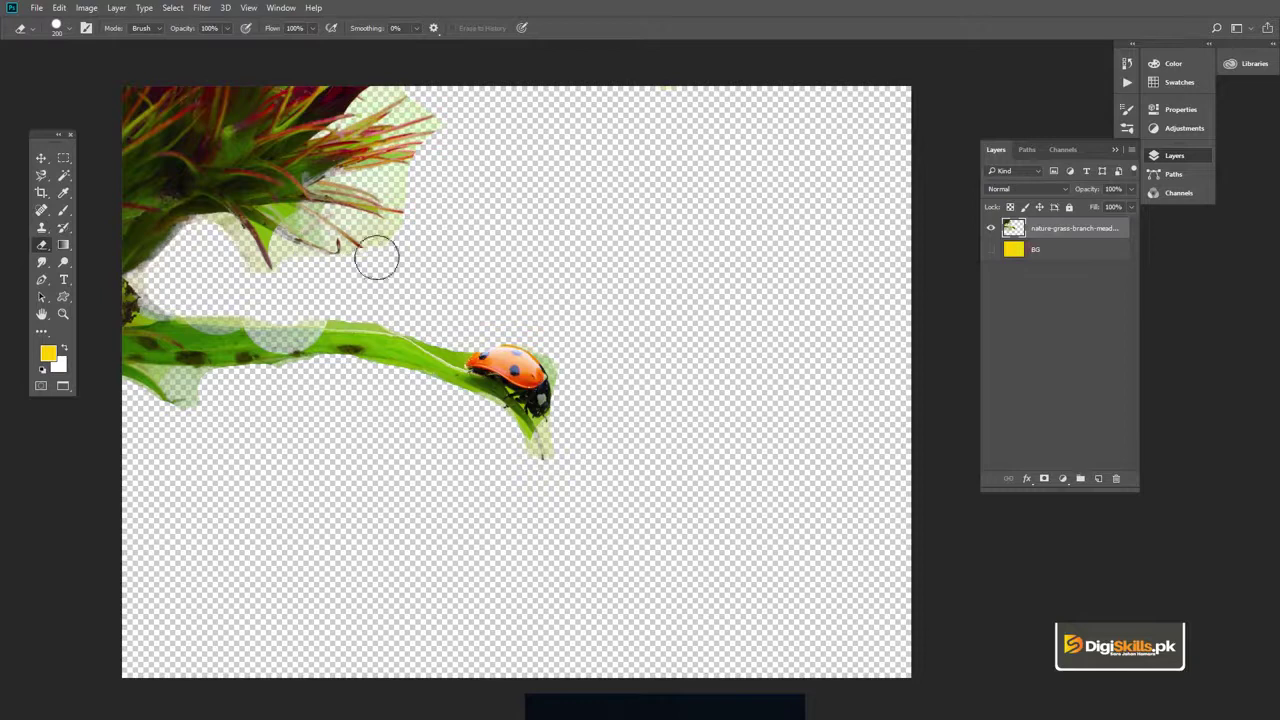
pyautogui.press('v')
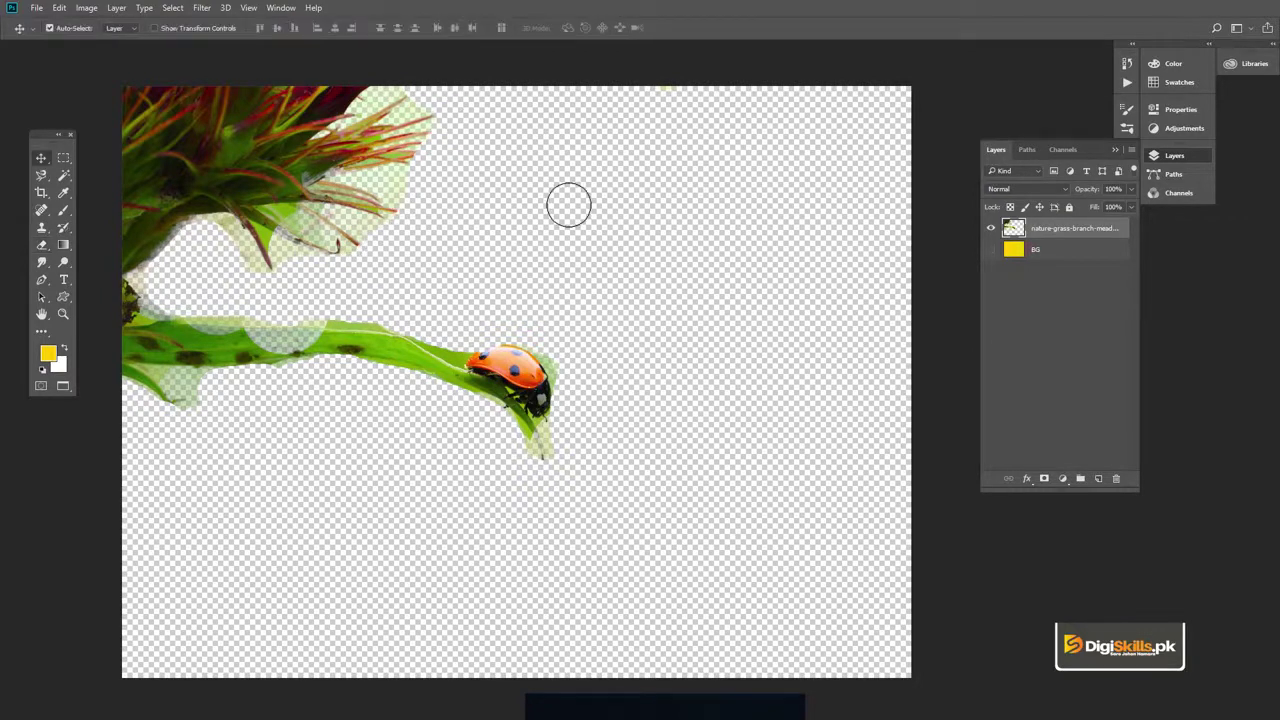